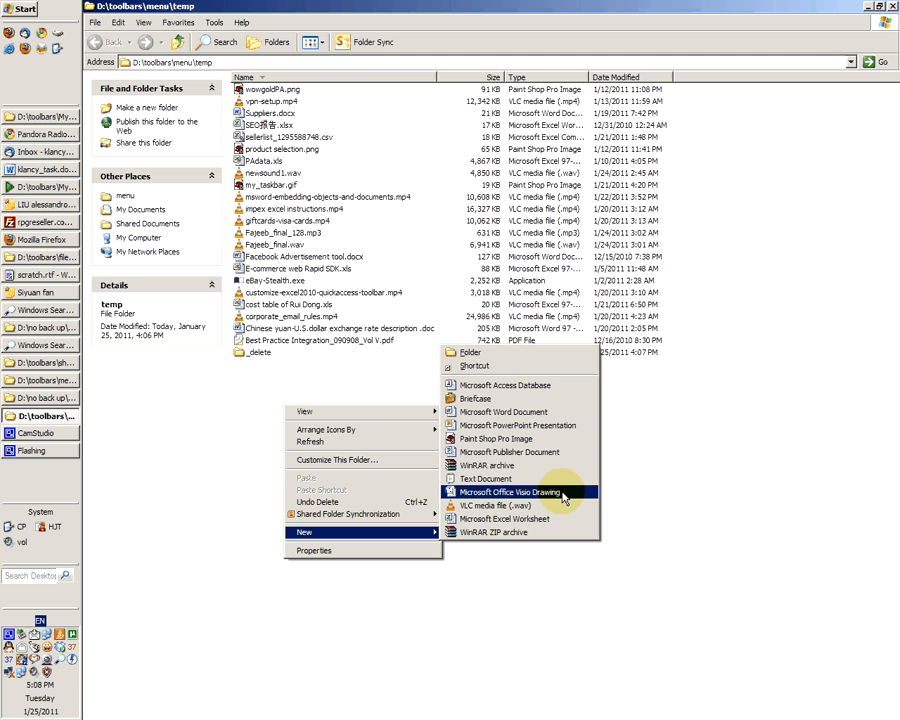
Create a new Microsoft Office Visio drawing in the temp folder and name it name1.vsd.
click(563, 493)
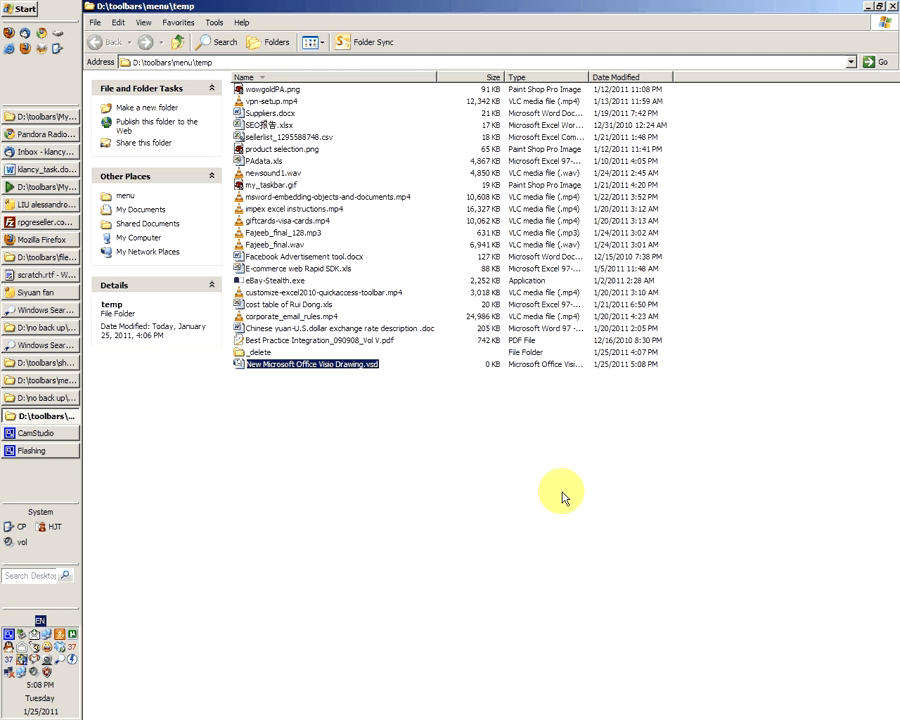
click(358, 366)
key(shift+Home)
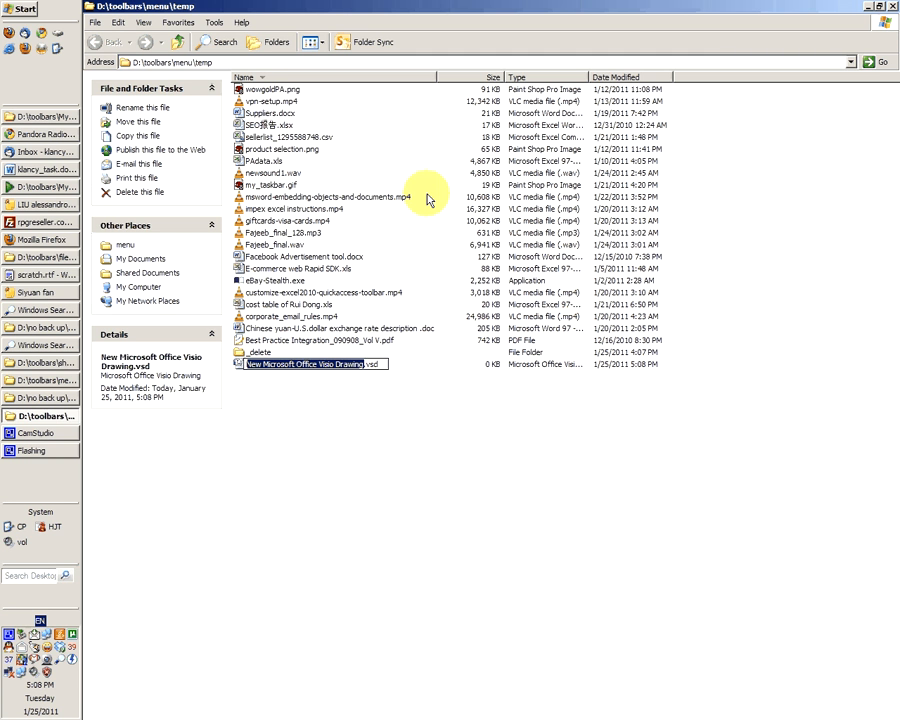
text(name1)
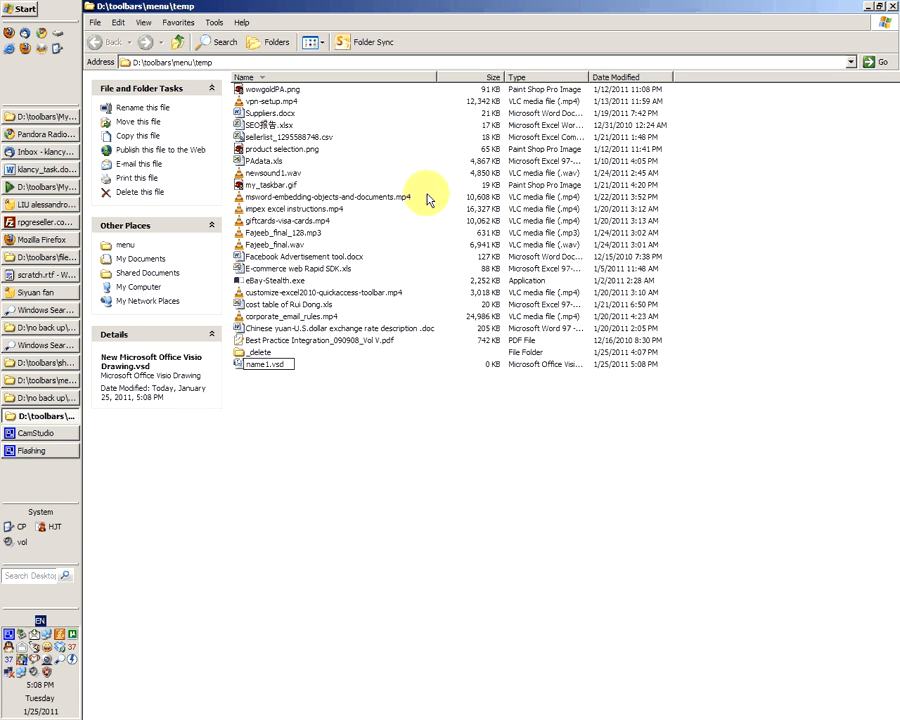
key(Return)
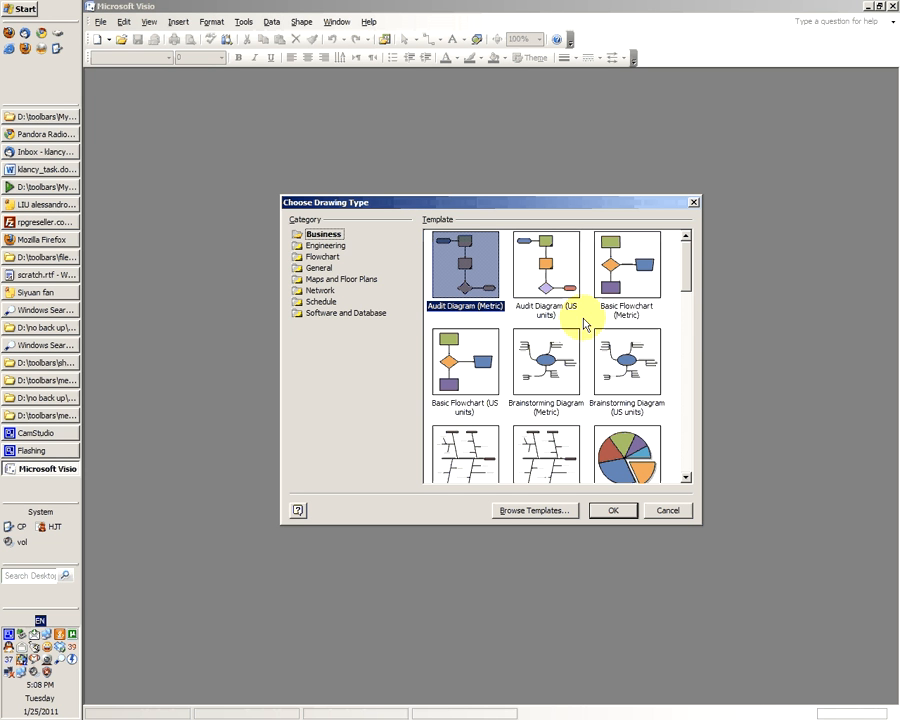
Examine the Business drawing templates, including the Brainstorming, Cause and Effect, and Audit diagrams.
click(563, 374)
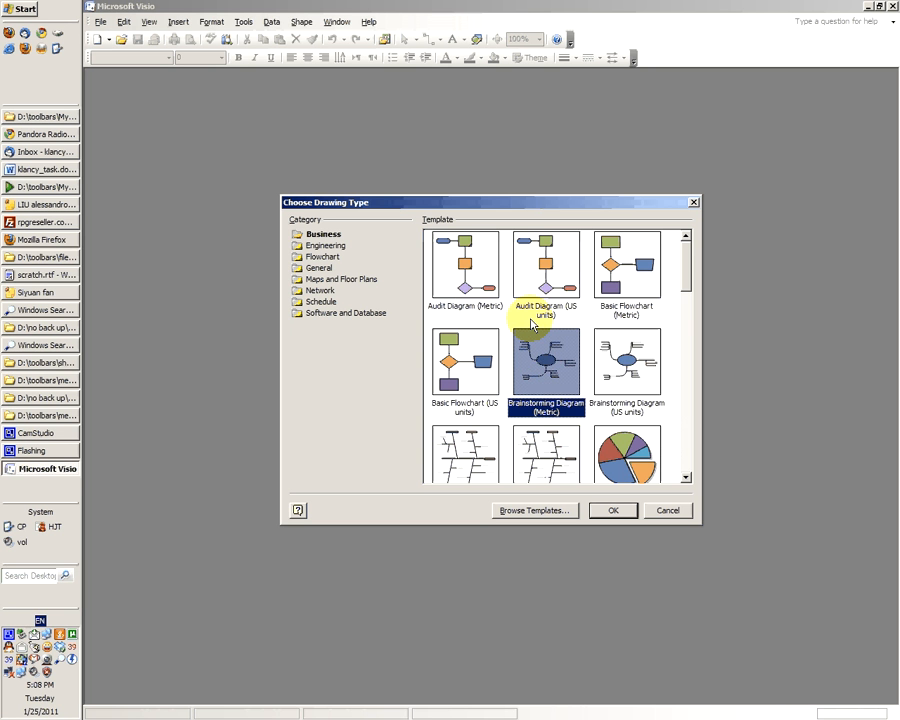
mouse_move(530, 323)
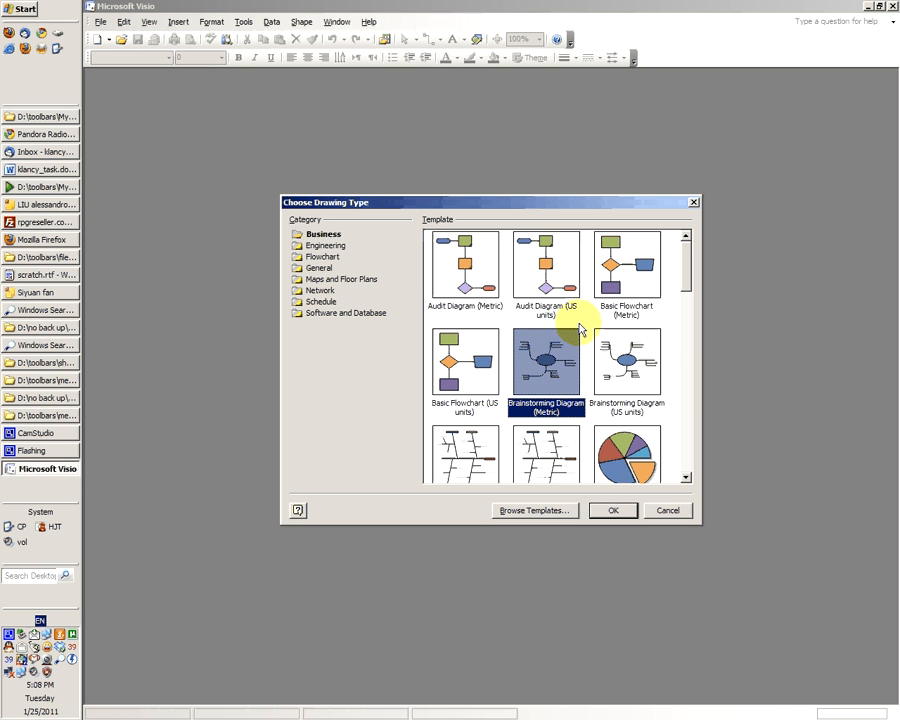
drag(685, 283, 684, 360)
click(576, 302)
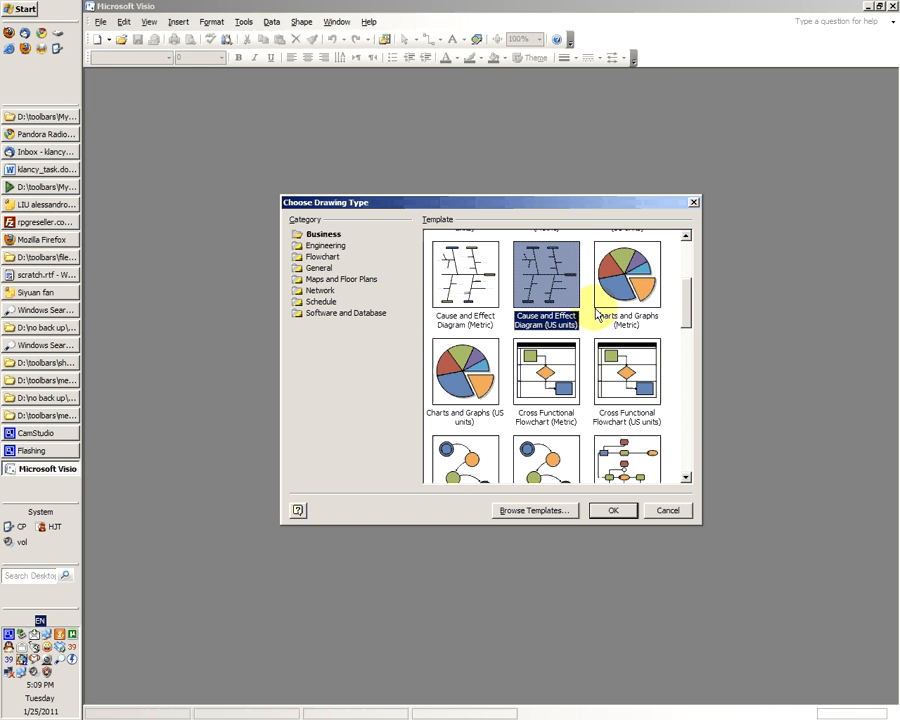
click(490, 300)
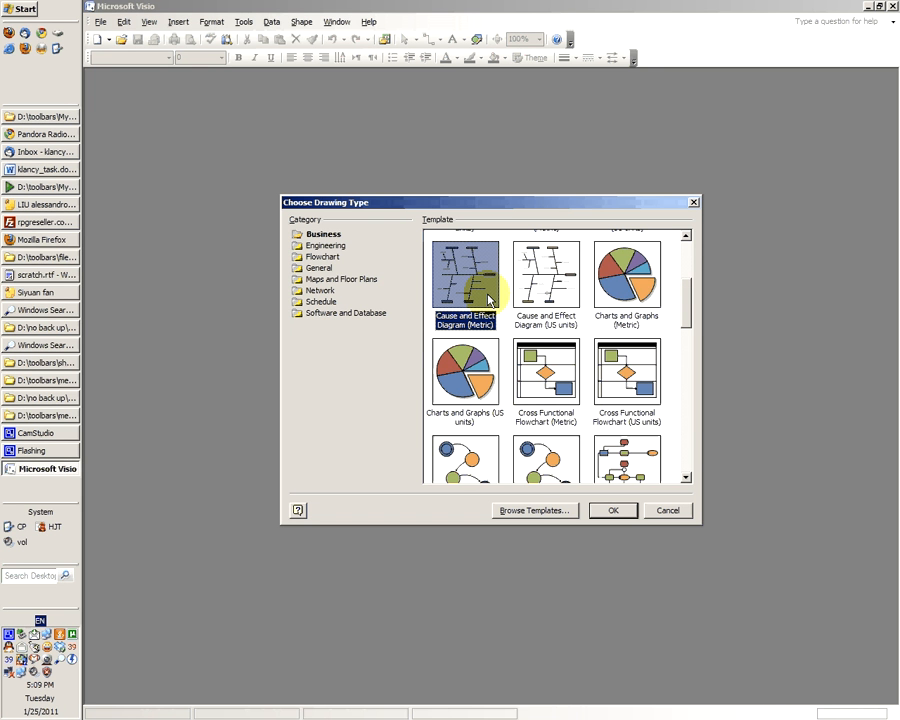
mouse_move(490, 300)
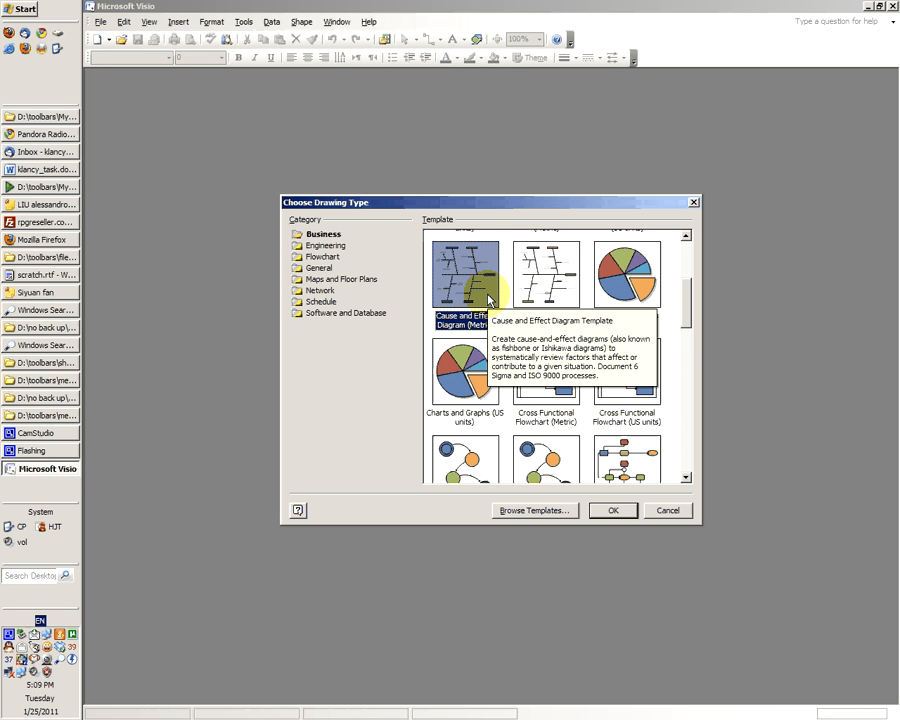
drag(686, 305, 677, 257)
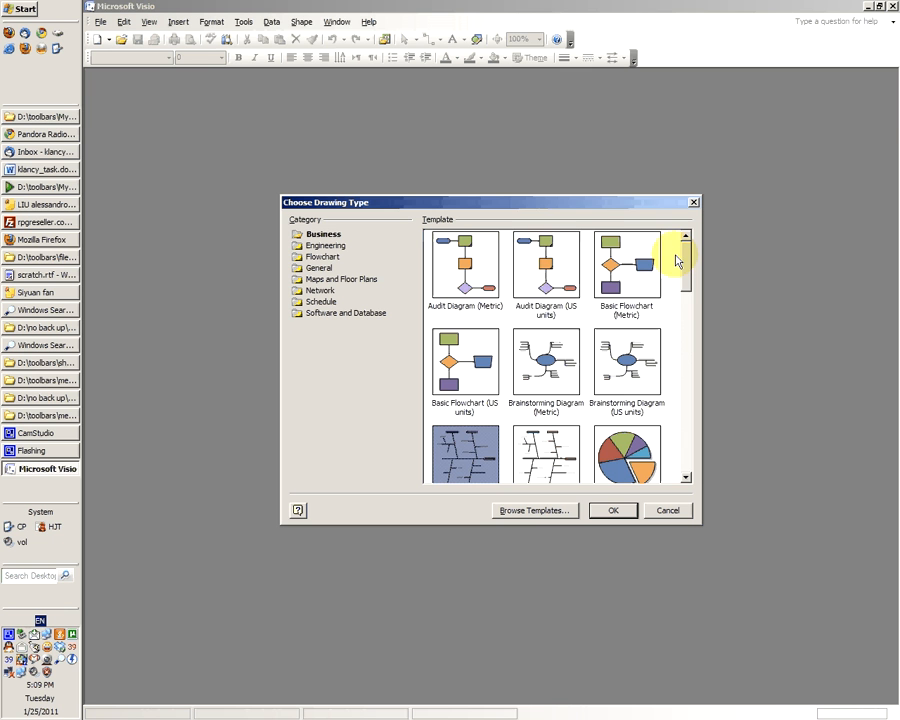
click(550, 285)
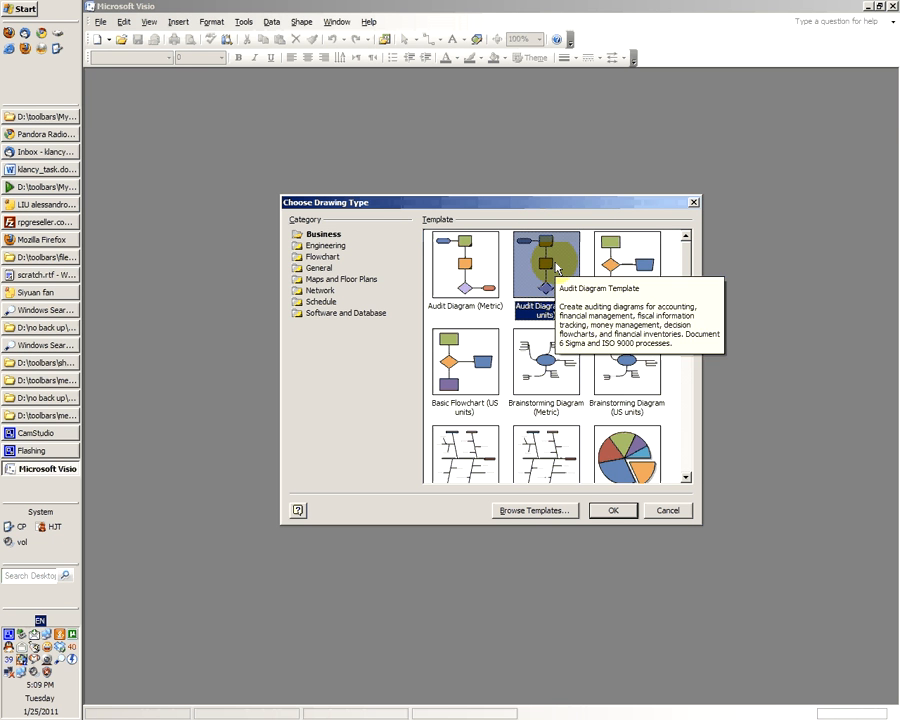
Start the drawing from the Basic Flowchart (Metric) template in the Business category.
click(630, 263)
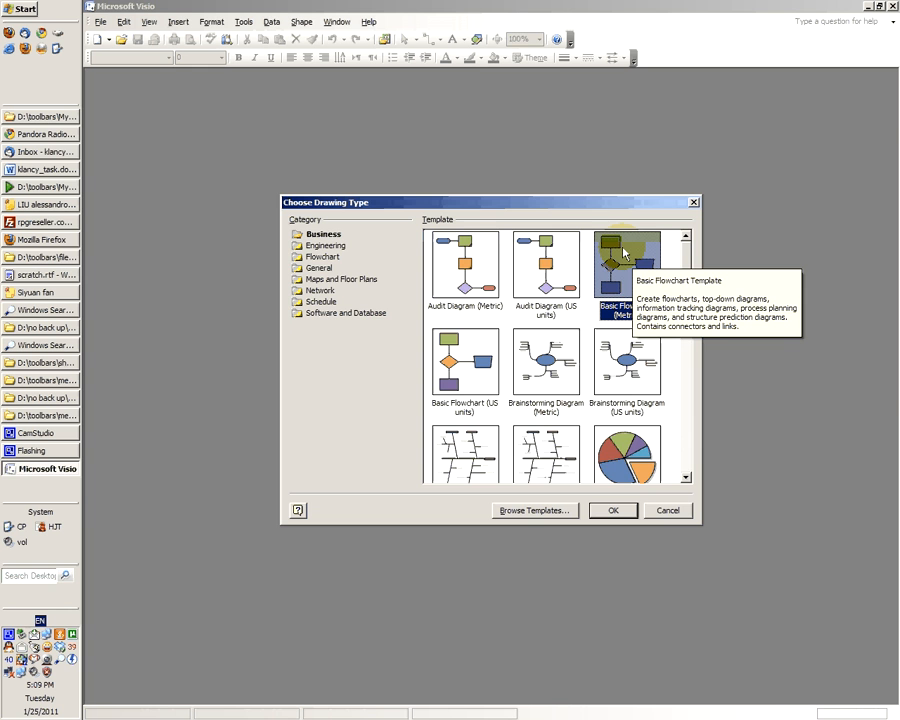
click(623, 510)
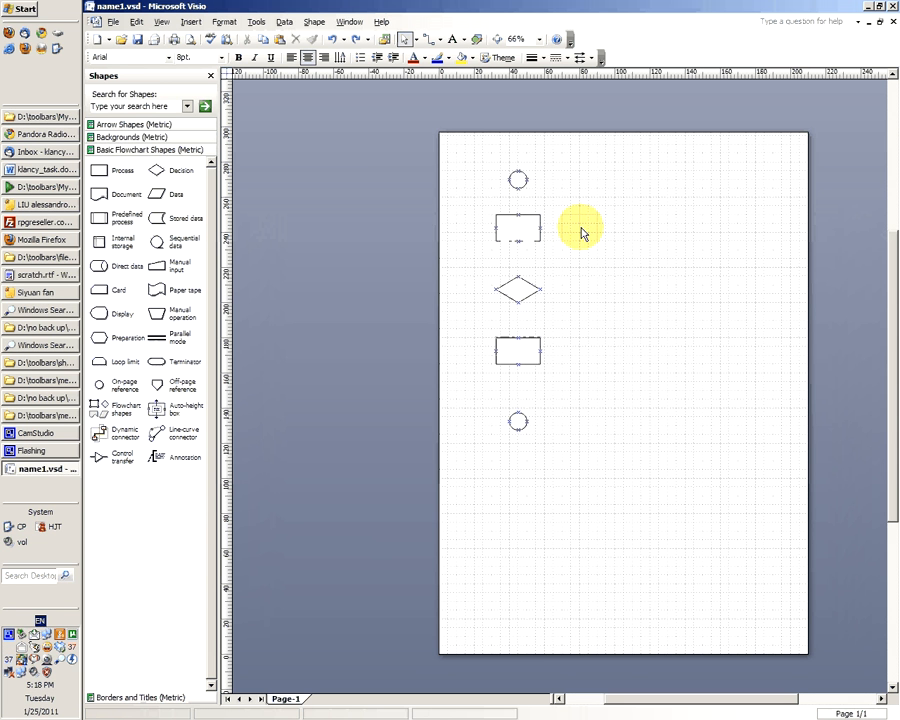
Inspect the circles at the start and end of the flowchart column by selecting each in turn.
click(520, 180)
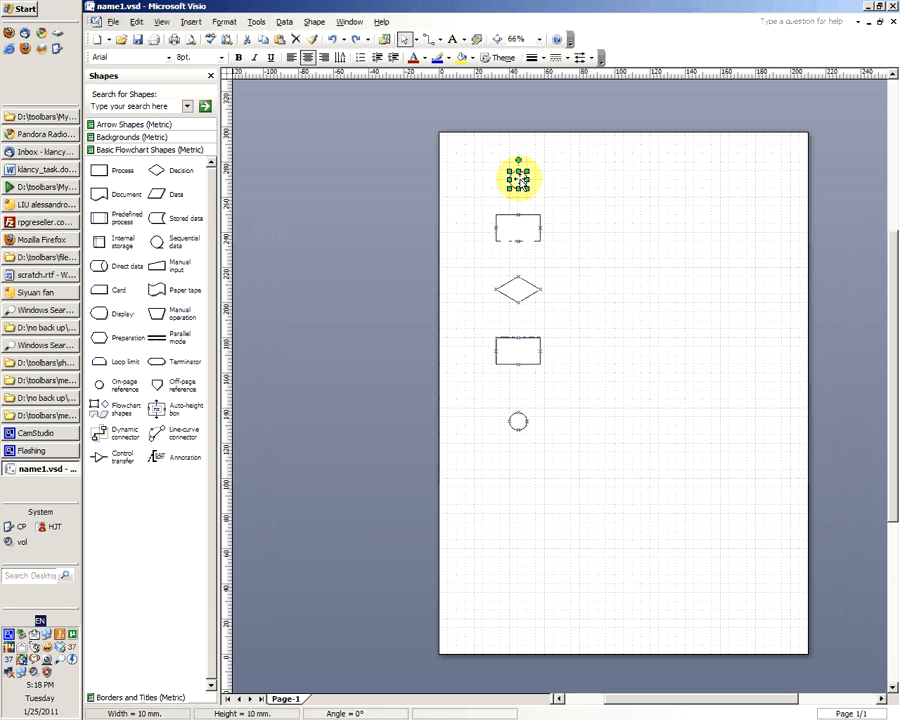
click(519, 424)
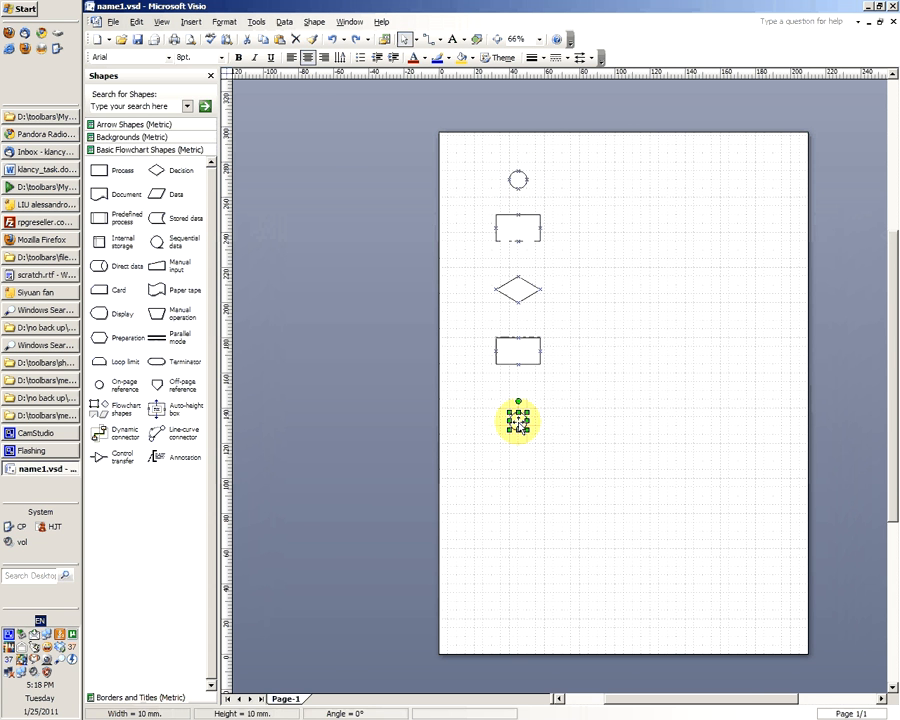
click(548, 429)
click(522, 183)
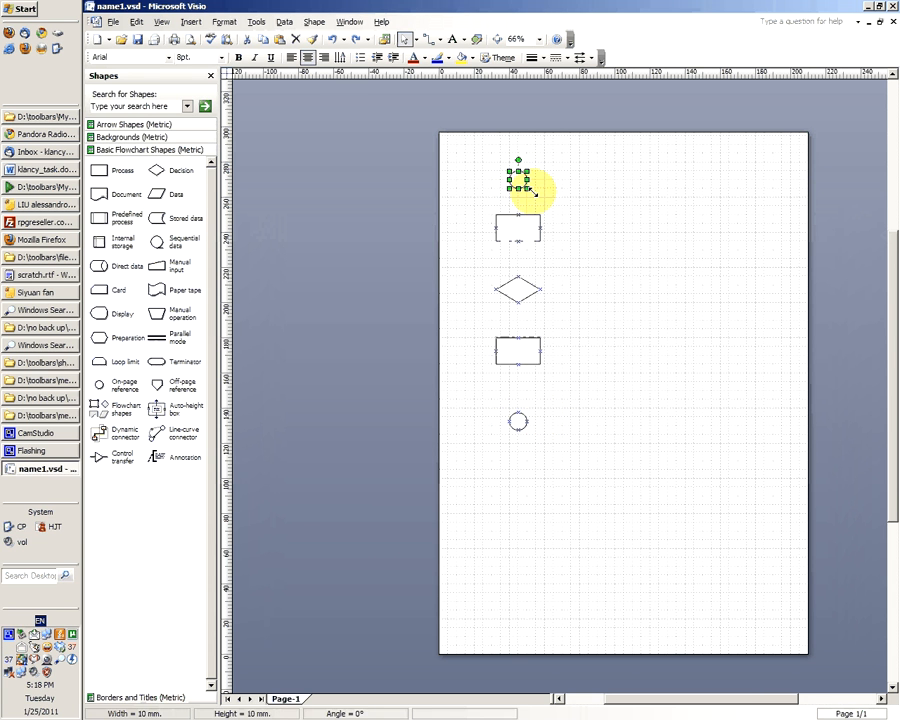
click(531, 187)
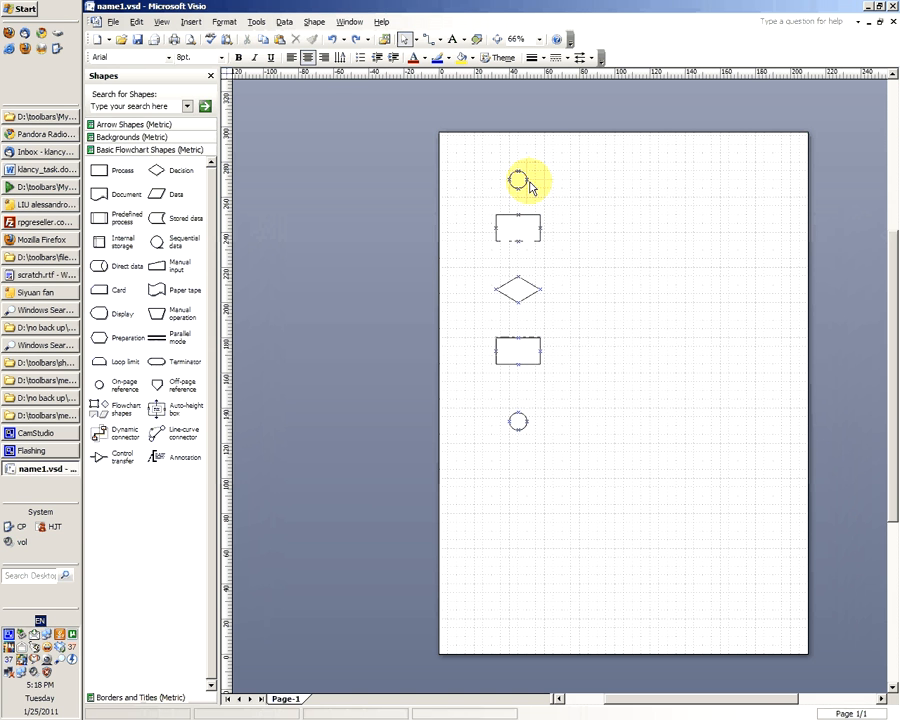
click(517, 182)
click(520, 425)
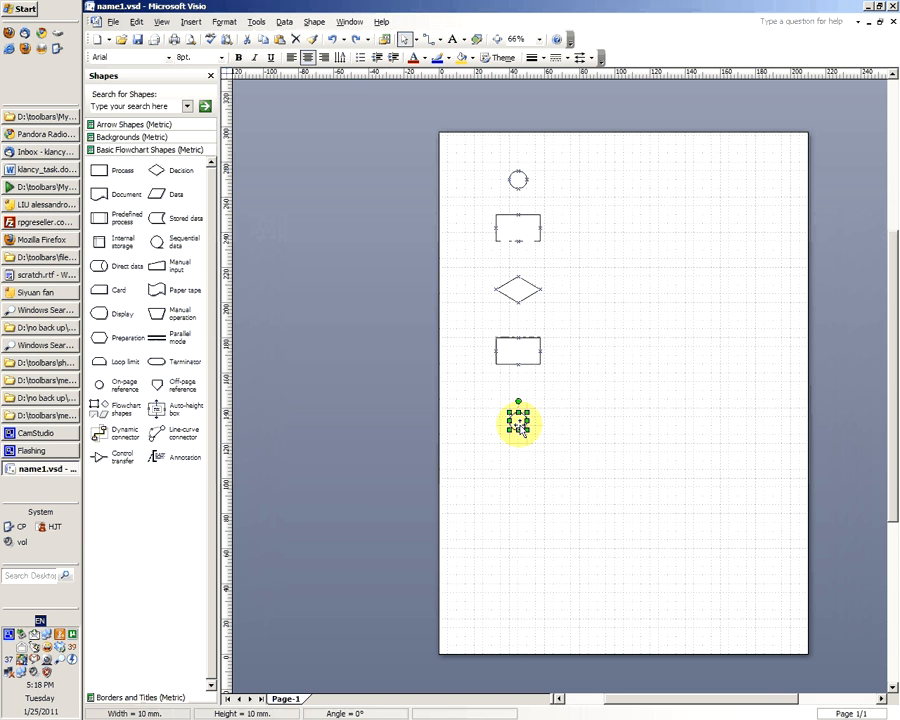
click(576, 430)
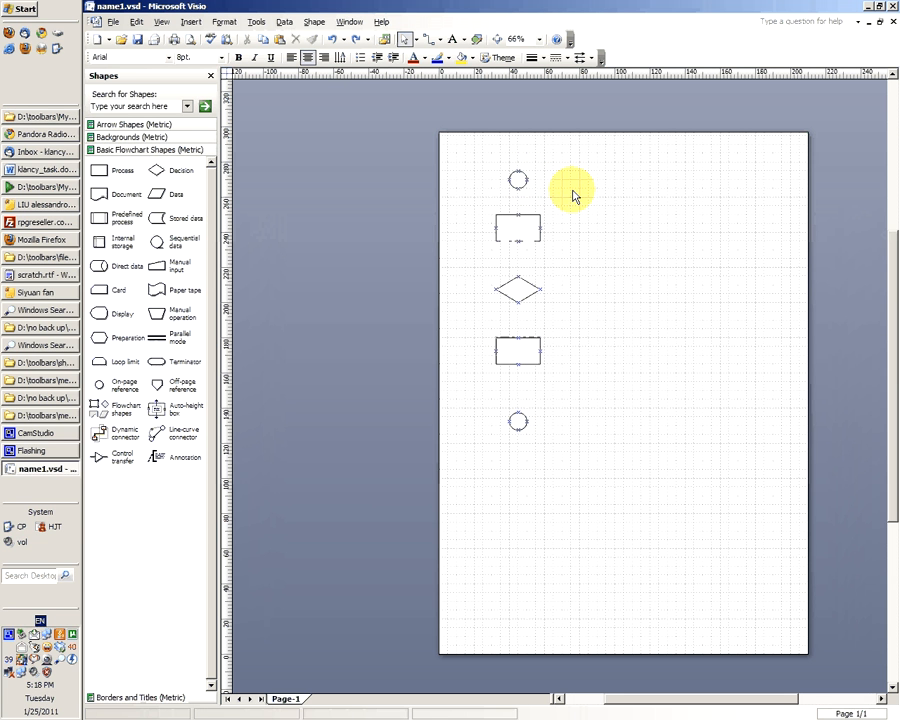
click(518, 186)
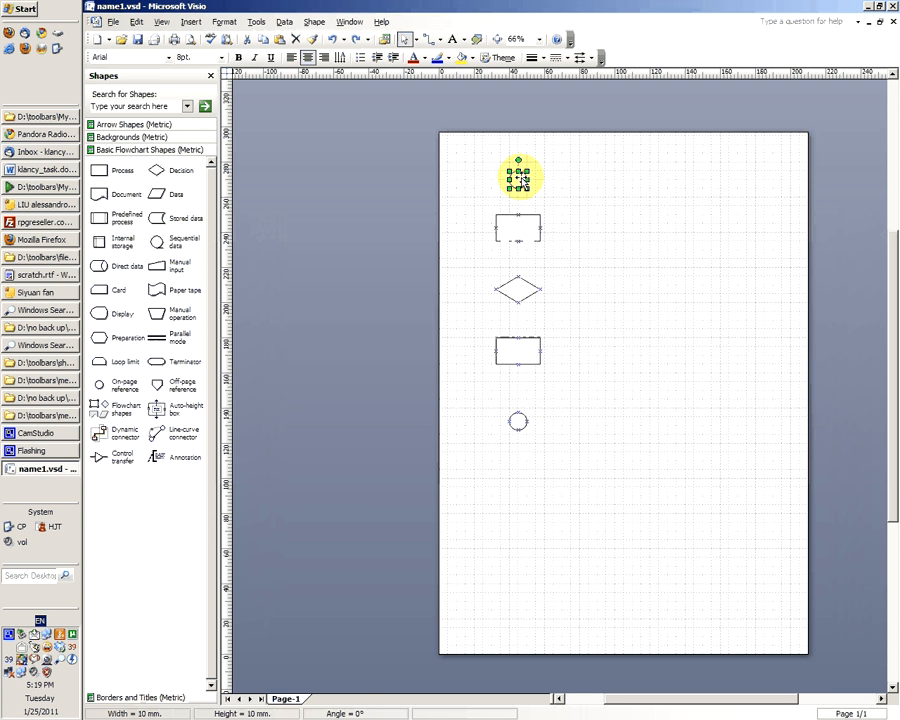
click(518, 416)
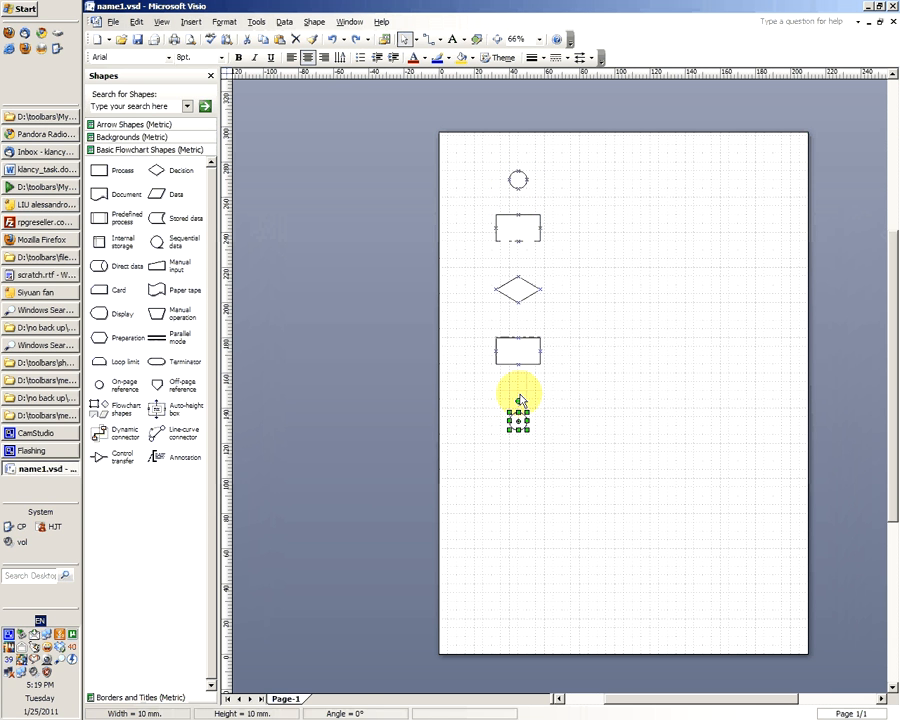
click(478, 395)
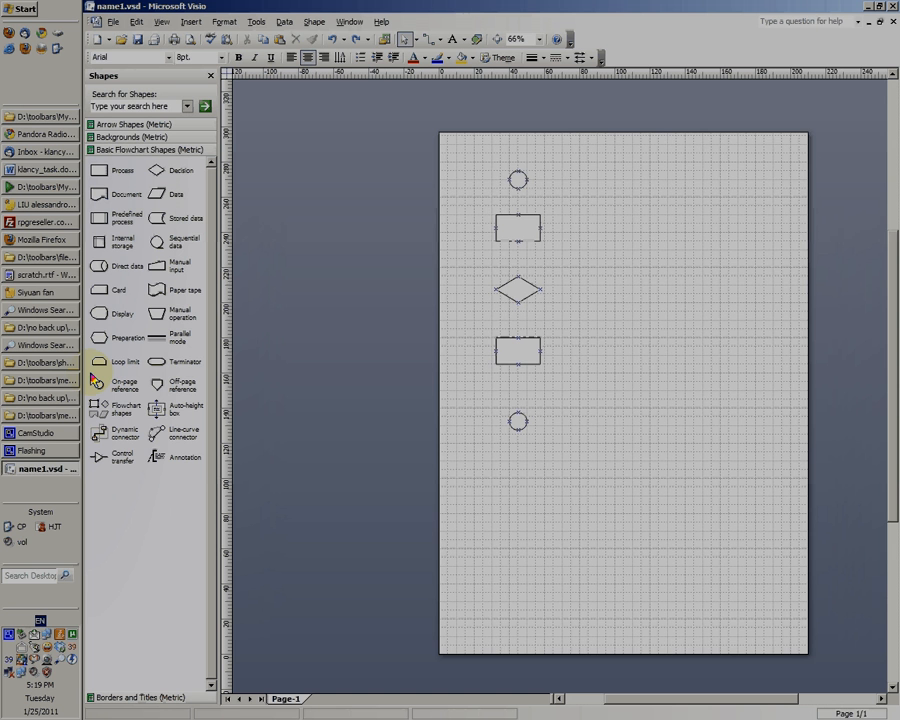
Capture an image of the On-page reference stencil shape and paste it into the drawing page's upper-right corner.
drag(89, 373, 141, 398)
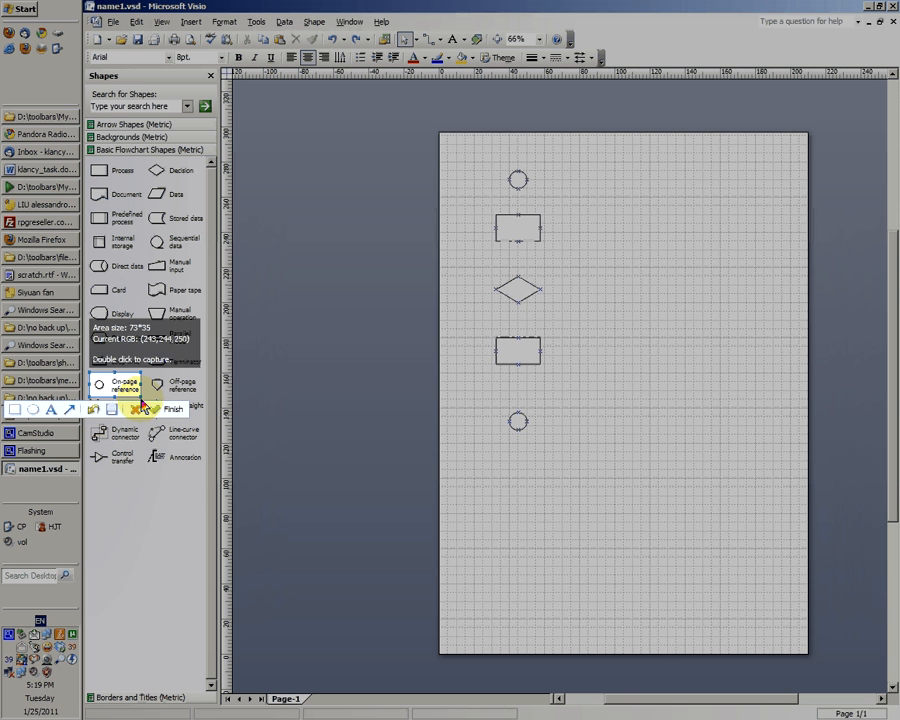
click(143, 405)
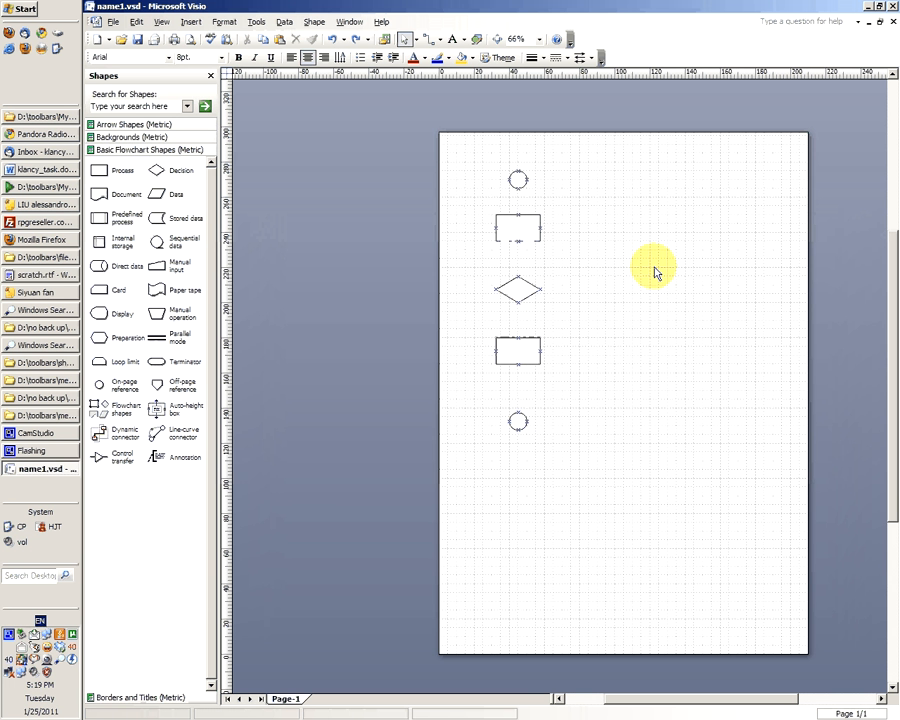
key(ctrl+v)
drag(547, 390, 752, 172)
click(583, 193)
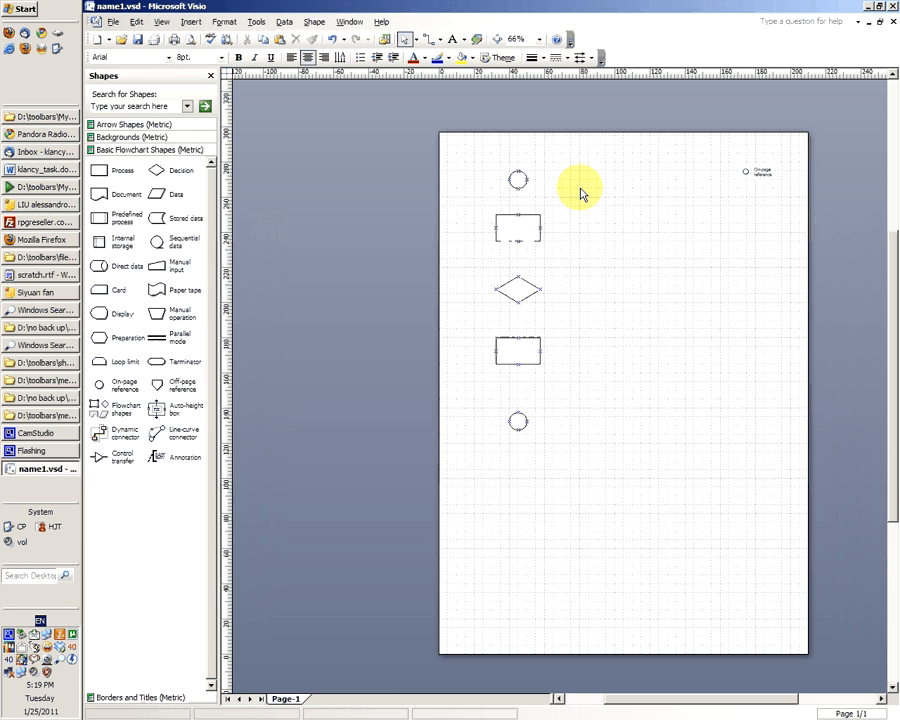
Add an On-page reference circle to the right of the flowchart's first circle, level with it.
click(523, 185)
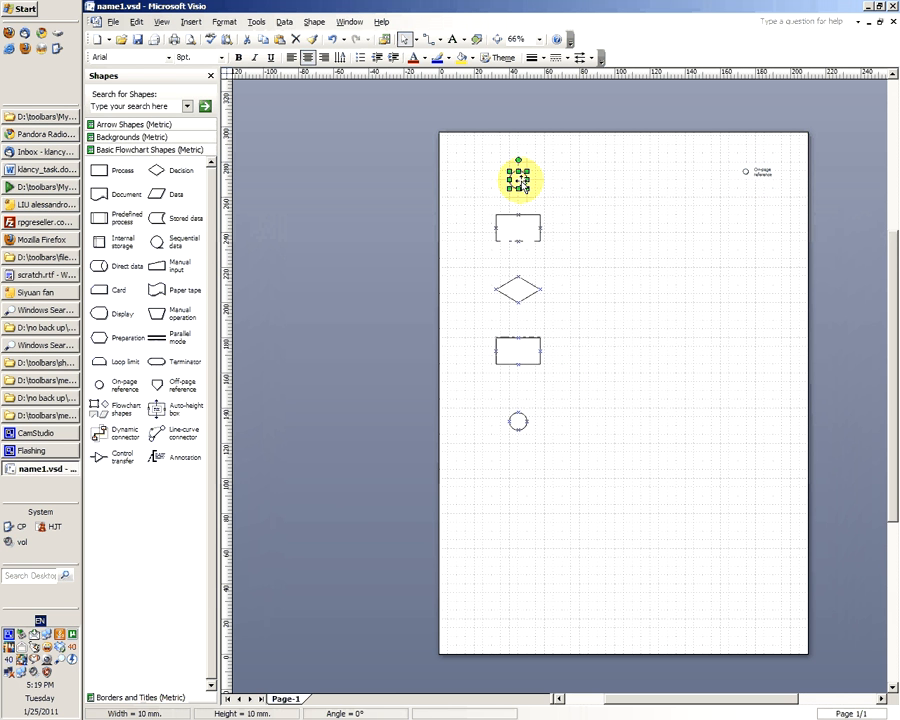
click(100, 386)
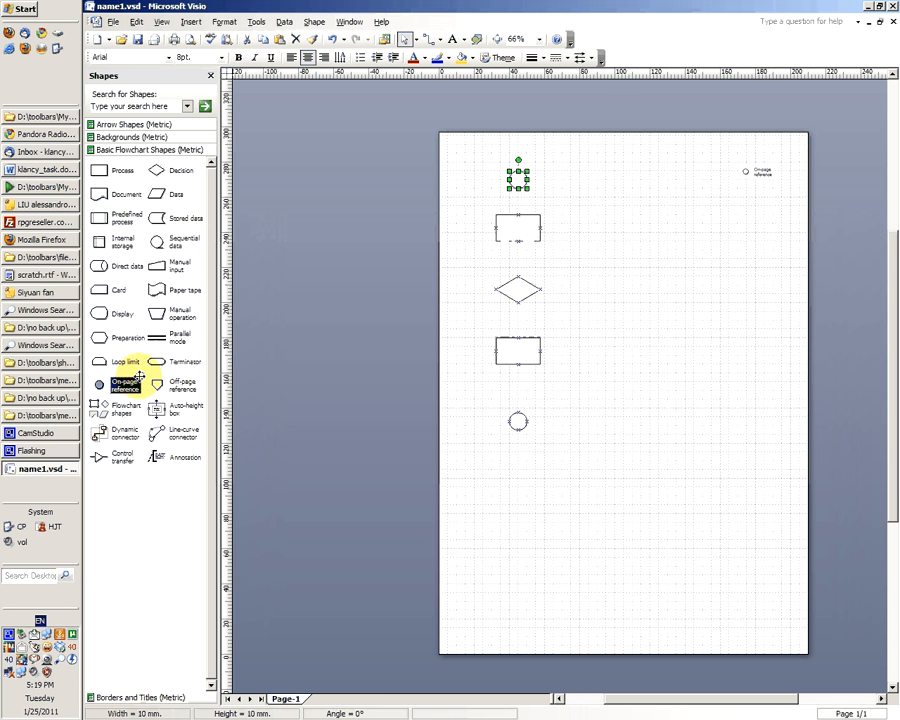
drag(139, 376, 614, 180)
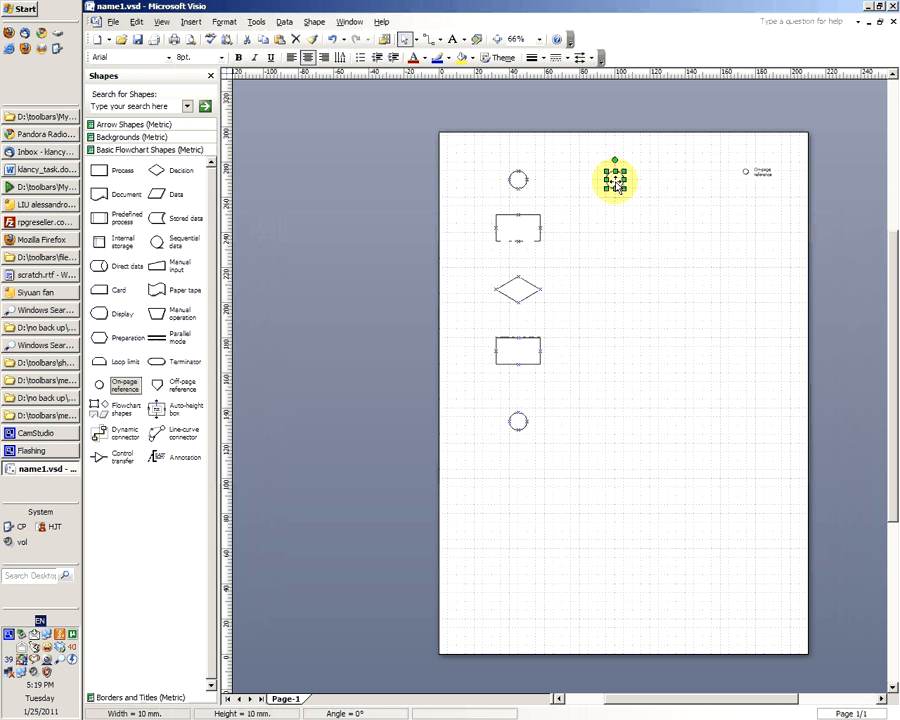
Place another On-page reference circle below the newly added one and move it up to that circle's position.
drag(104, 387, 632, 235)
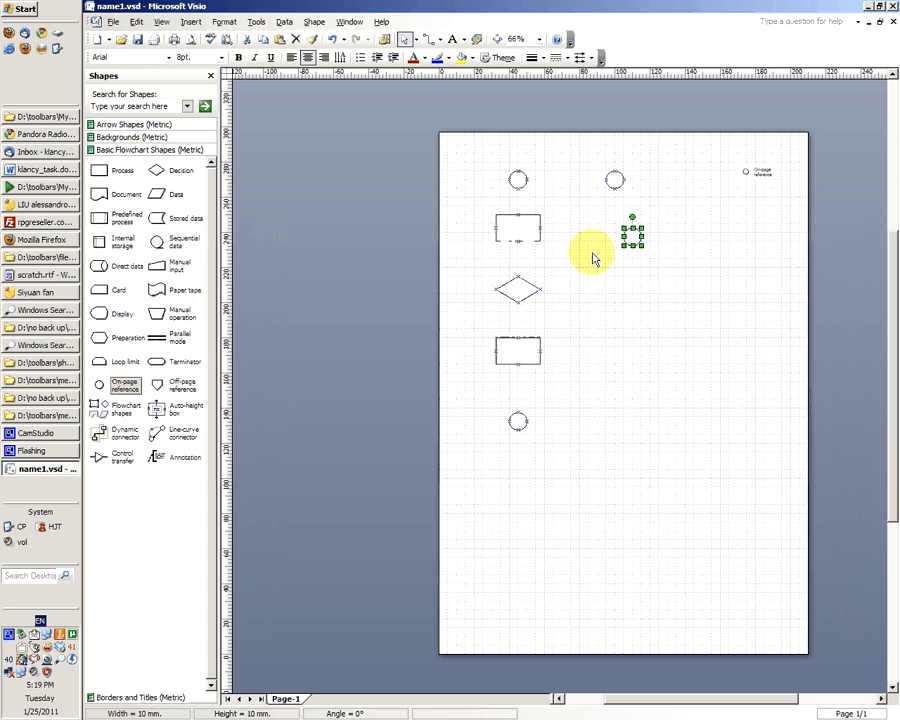
drag(632, 236, 616, 180)
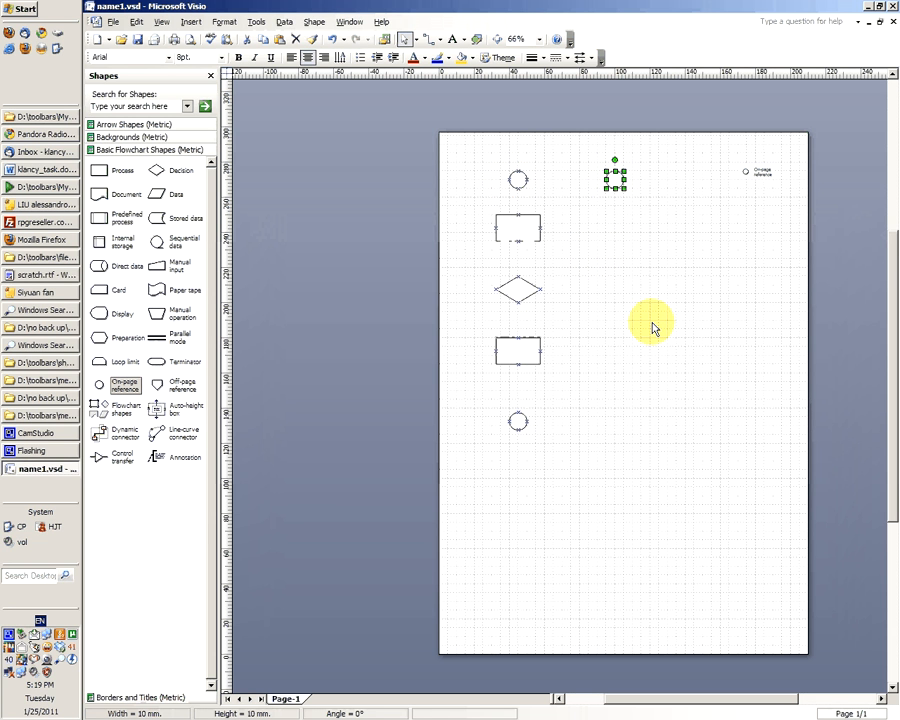
Paste a copy of the circle onto the page and delete the pasted copy.
click(629, 251)
key(ctrl+v)
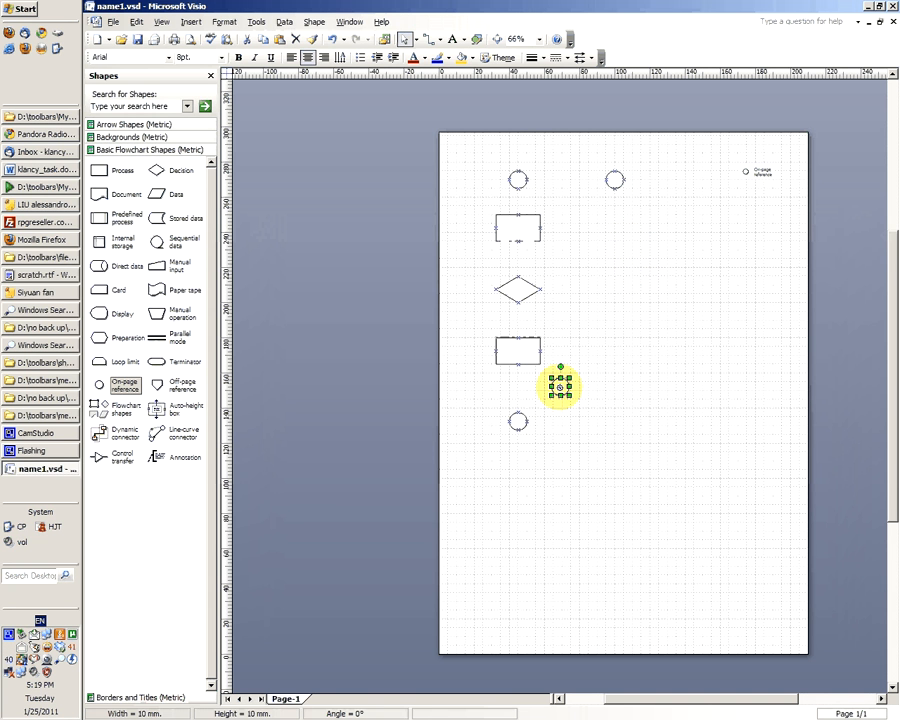
key(Delete)
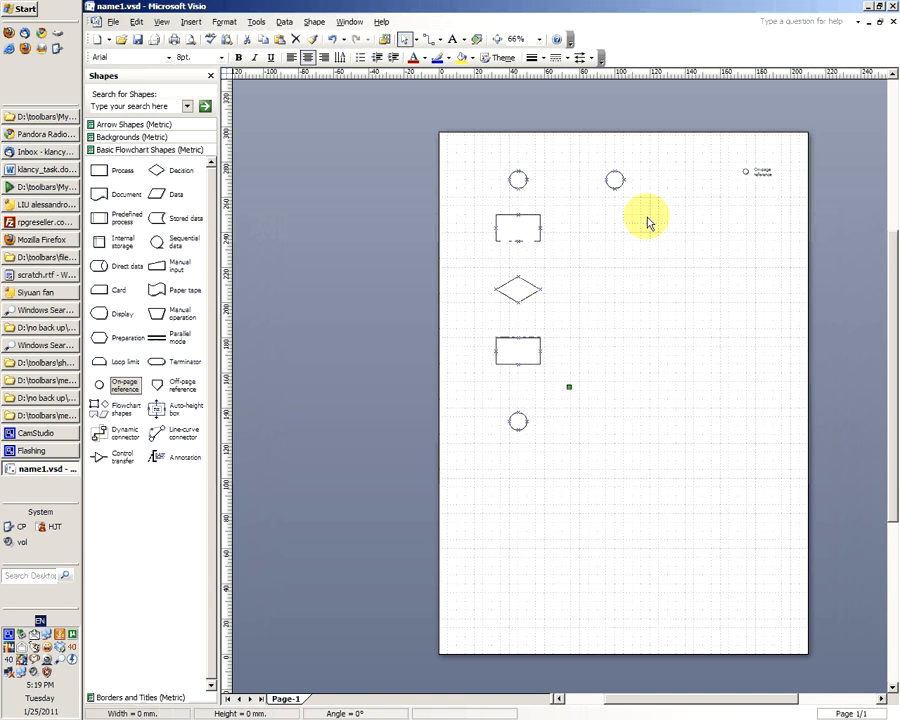
click(569, 392)
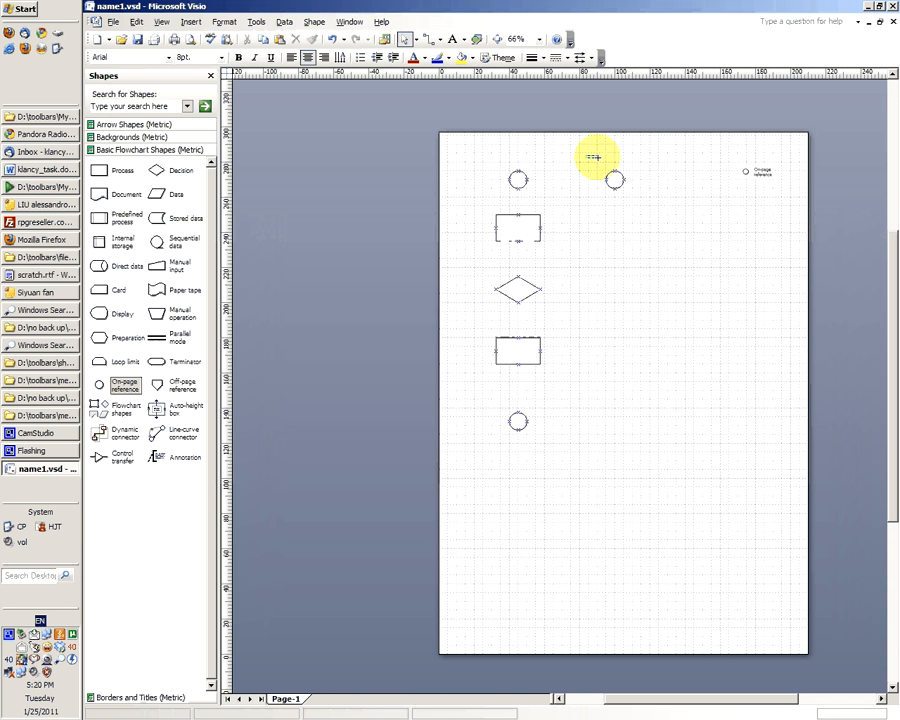
Area-select the new circle, the first circle with its rectangle, and finally the diamond with the rectangle below it.
drag(586, 156, 652, 216)
drag(482, 157, 558, 254)
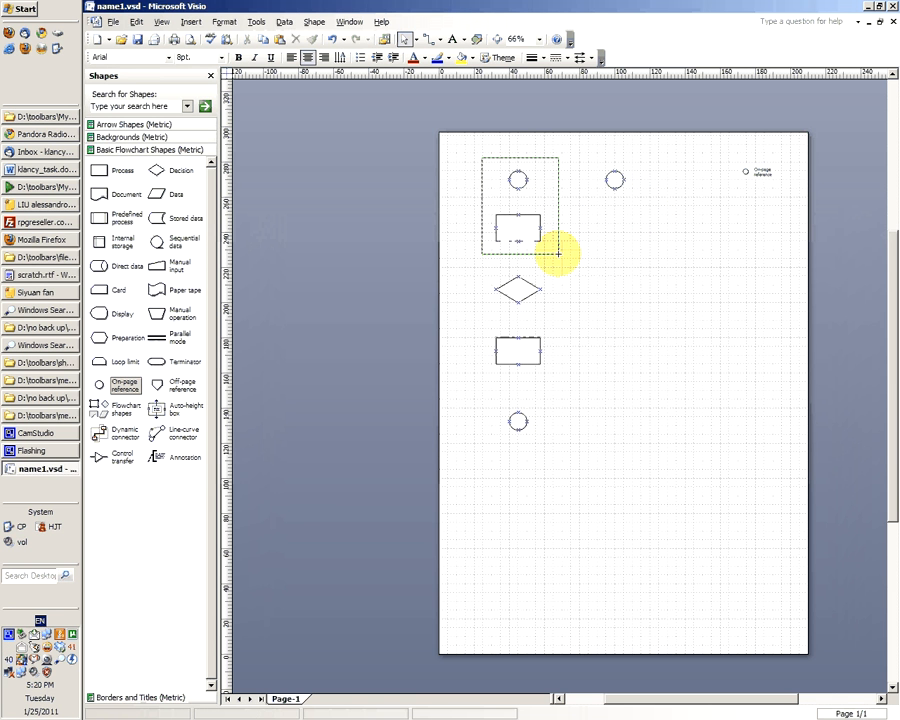
drag(462, 258, 568, 348)
drag(472, 262, 568, 380)
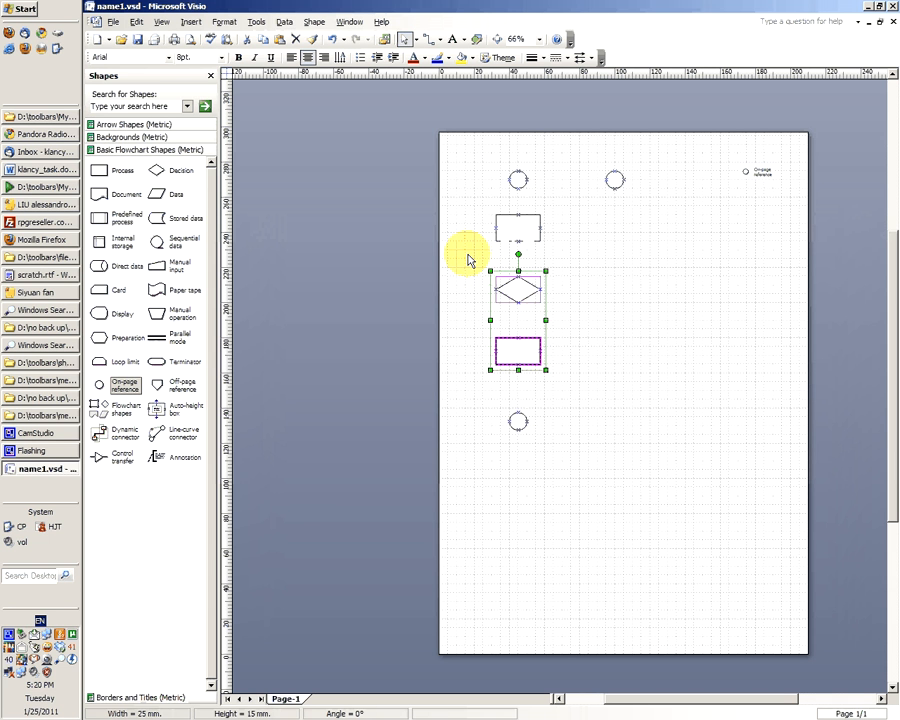
Area-select the lower three shapes and finally the whole column of five flowchart shapes, and nudge the column left and right.
drag(471, 260, 568, 446)
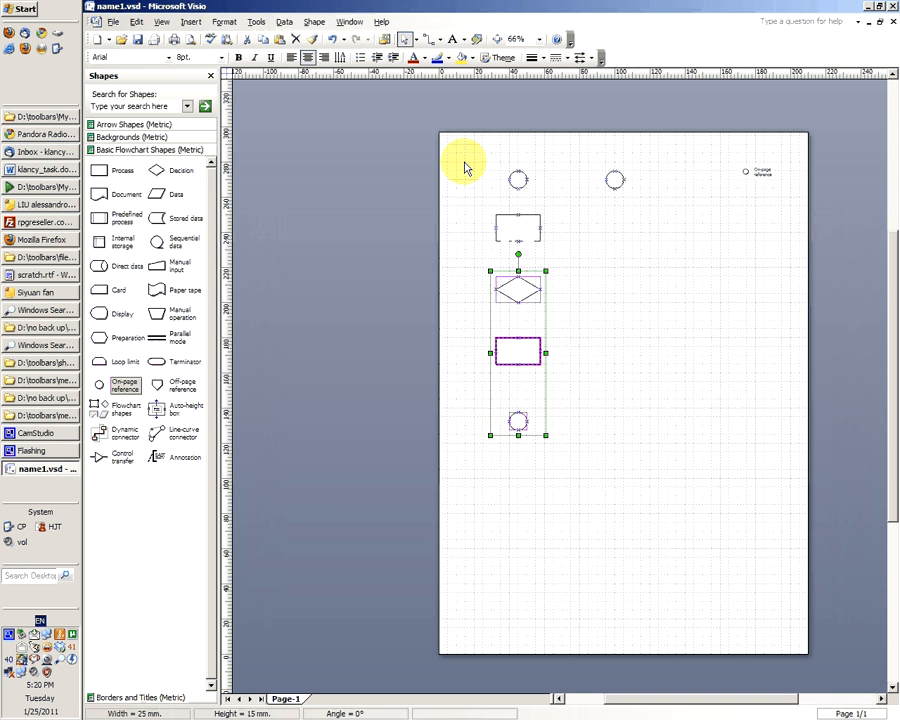
drag(464, 167, 565, 467)
key(Right)
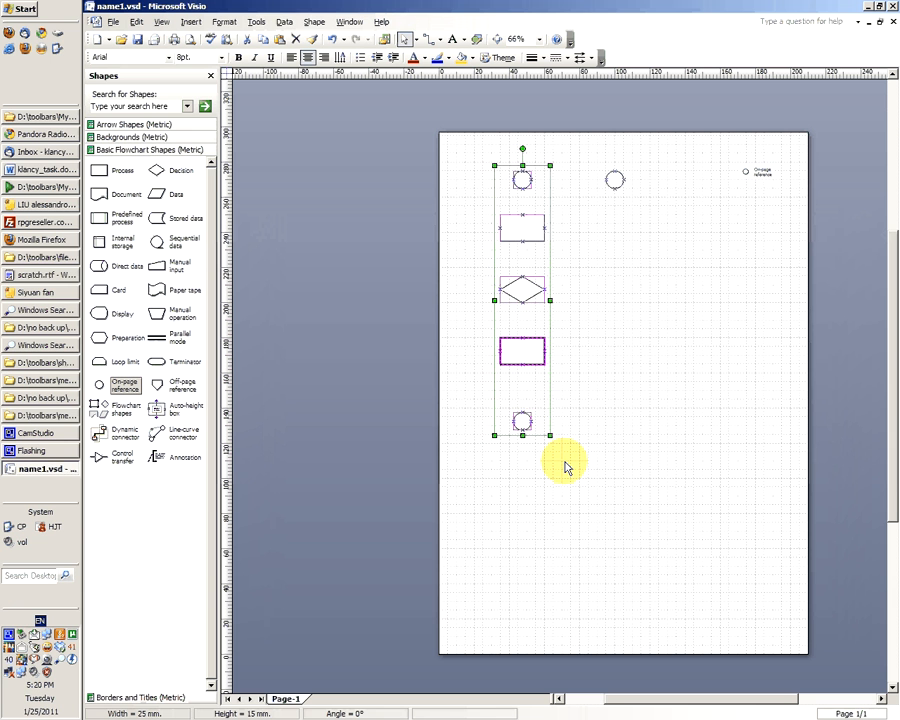
key(Left)
key(Left)
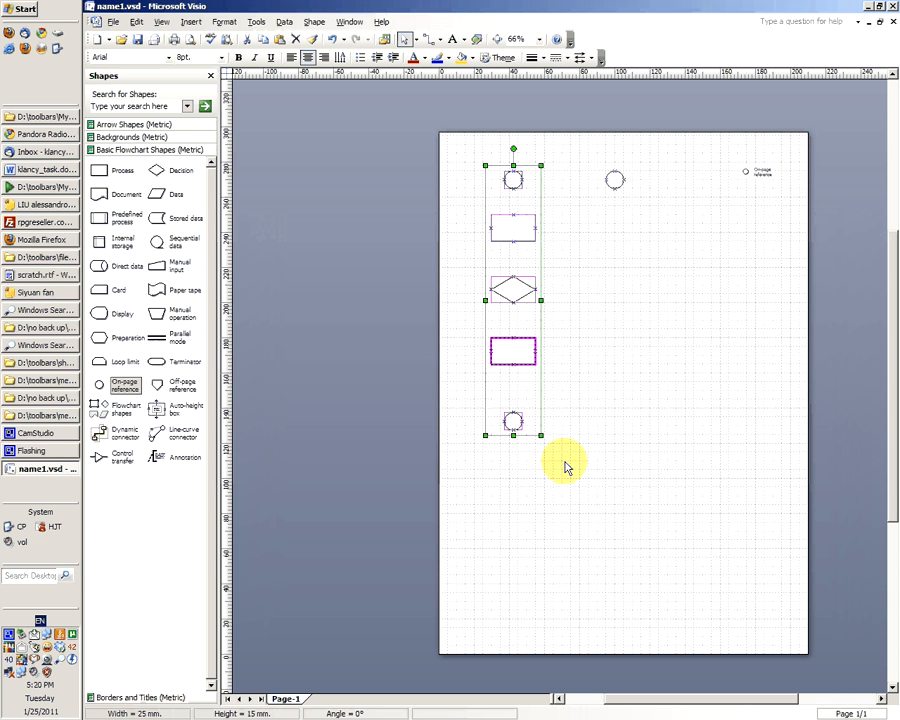
key(Left)
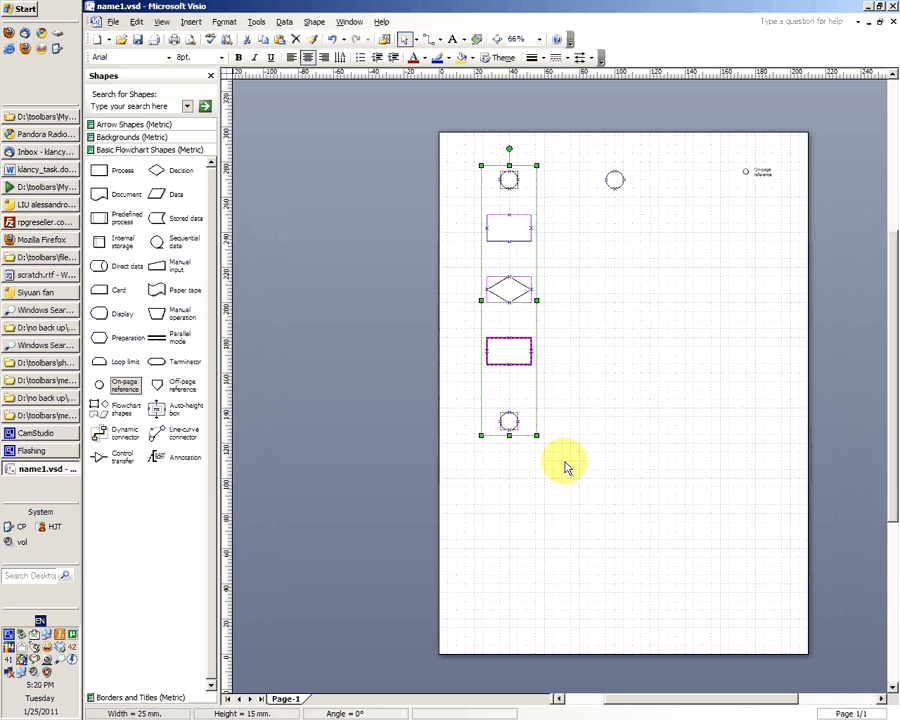
key(Right)
key(Right)
key(Right)
key(Right)
key(Right)
Move the selected column up and to the left, and nudge it right and down to about its former position.
drag(531, 296, 509, 287)
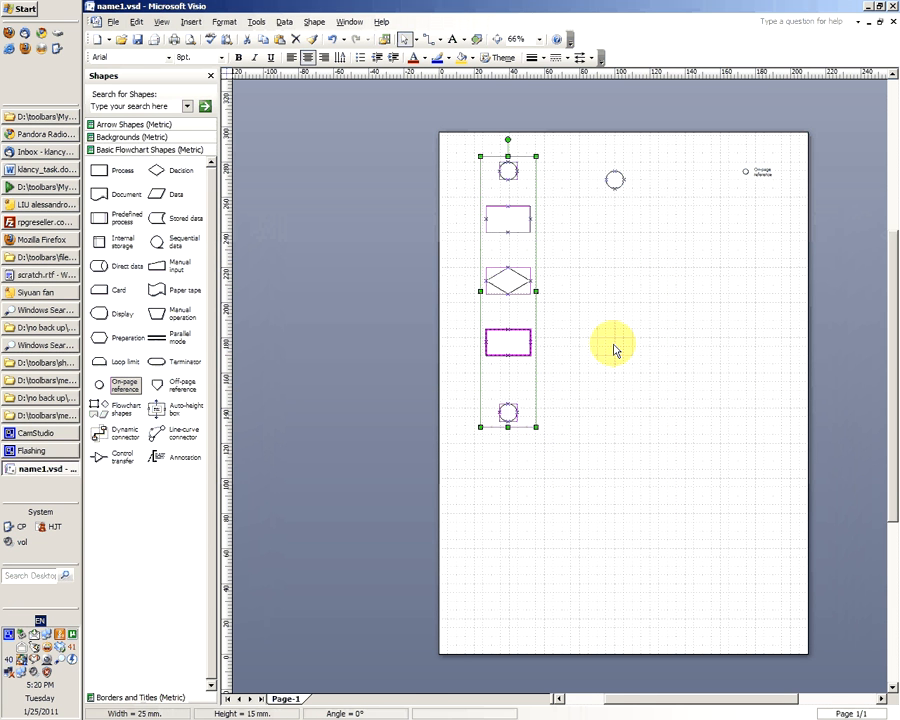
key(Right)
key(Down)
key(Down)
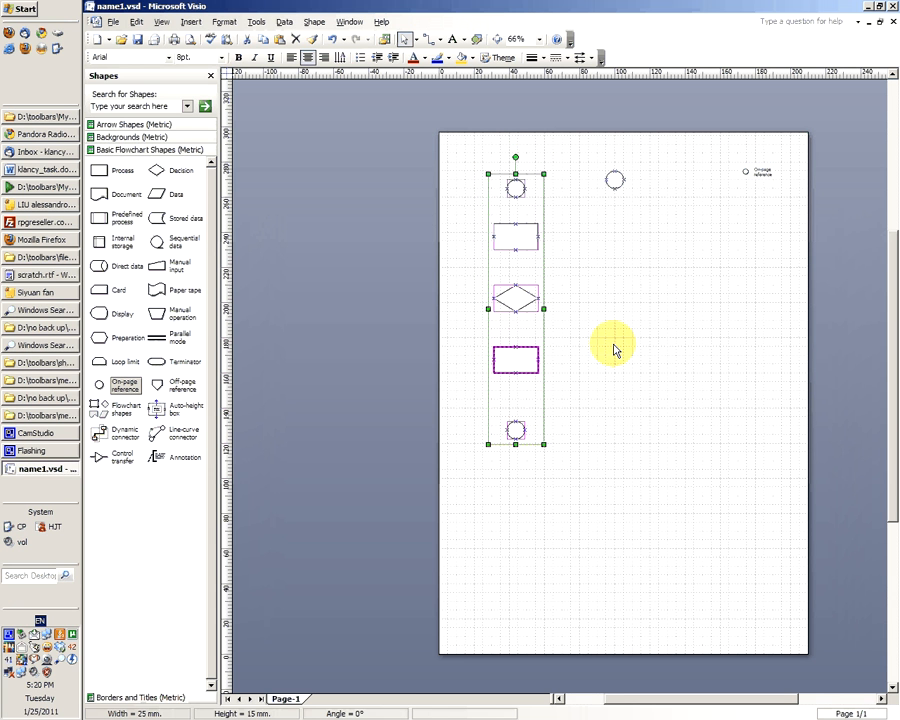
key(Up)
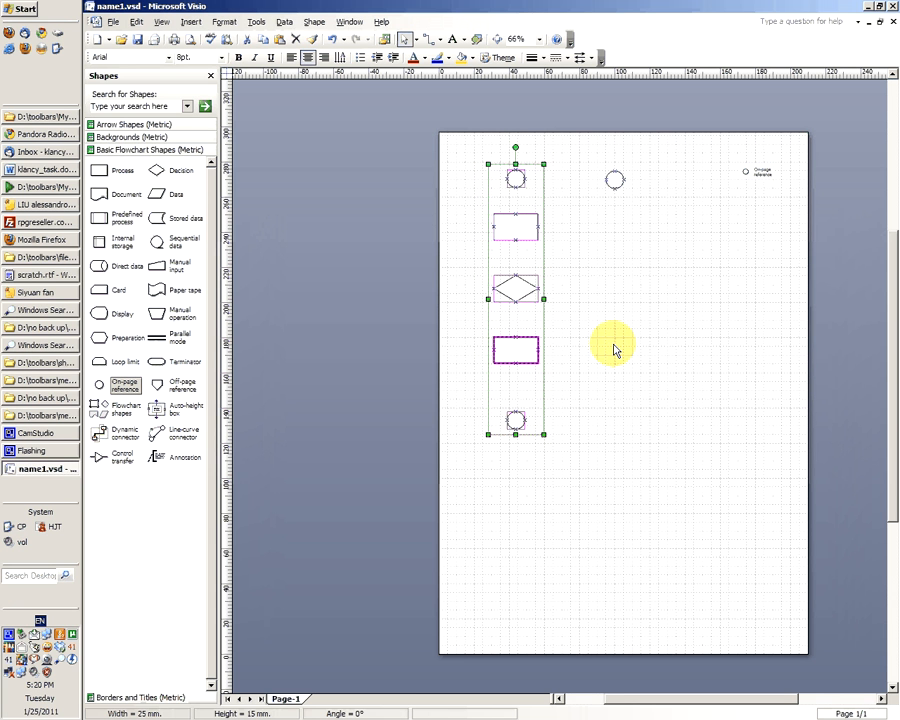
scroll(615, 350, down, 1)
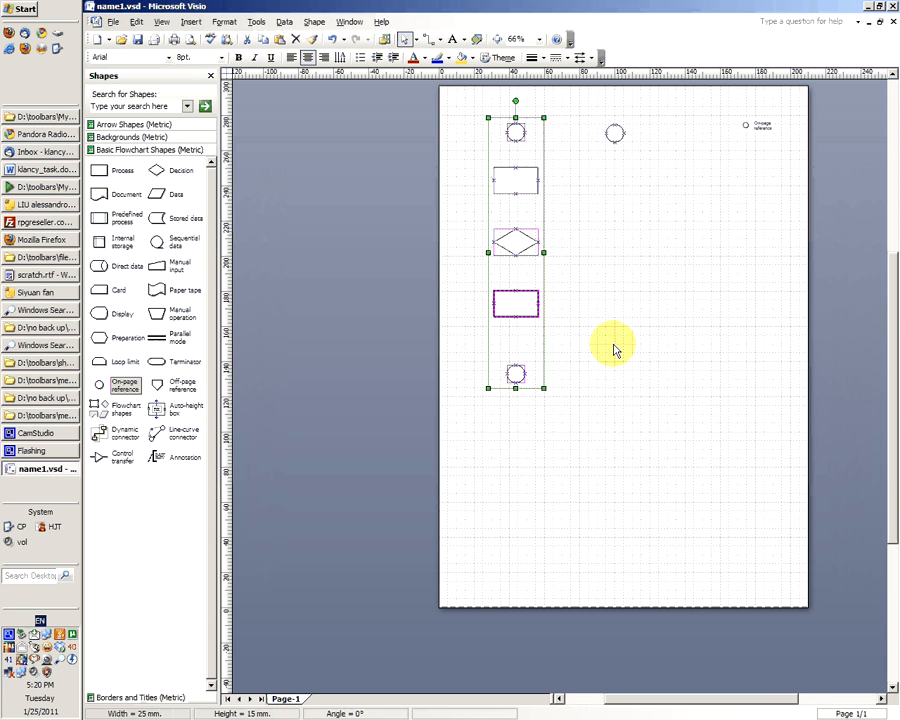
Add a Process rectangle below the second circle, level with the first column's upper rectangle.
click(588, 193)
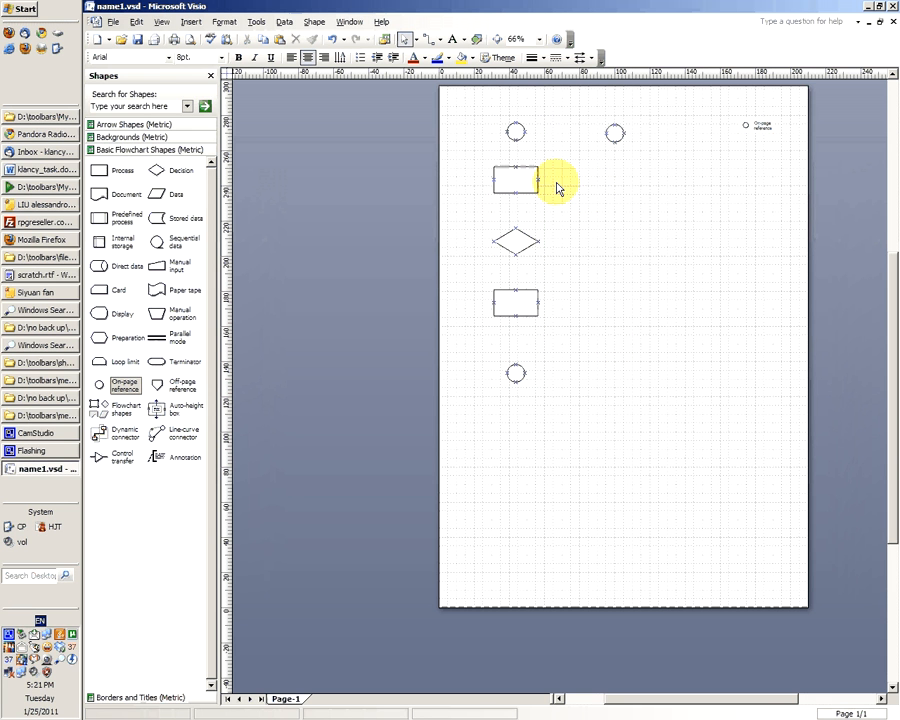
click(516, 302)
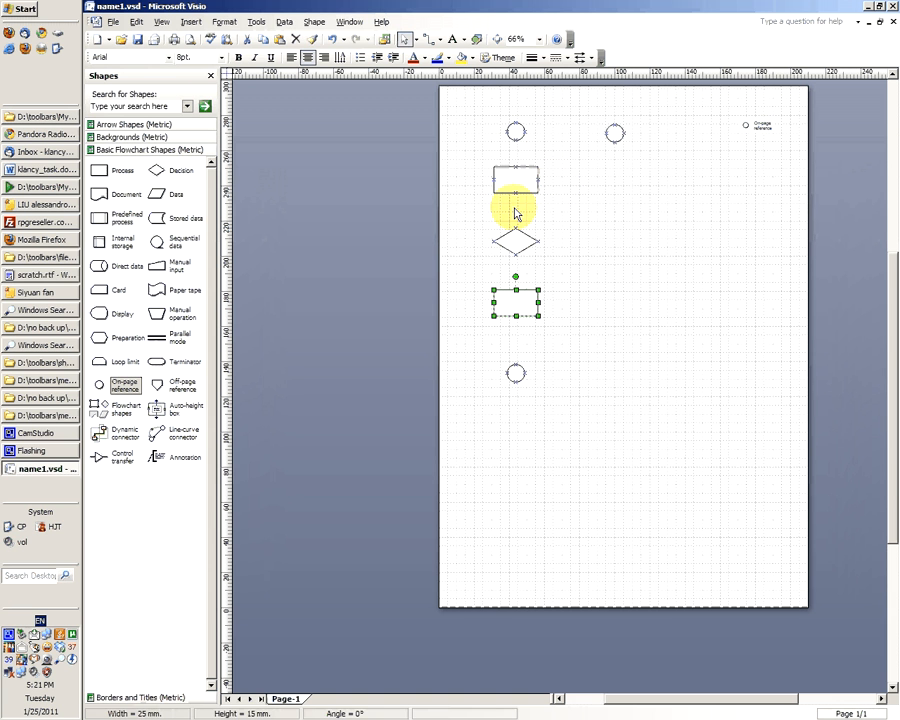
click(517, 181)
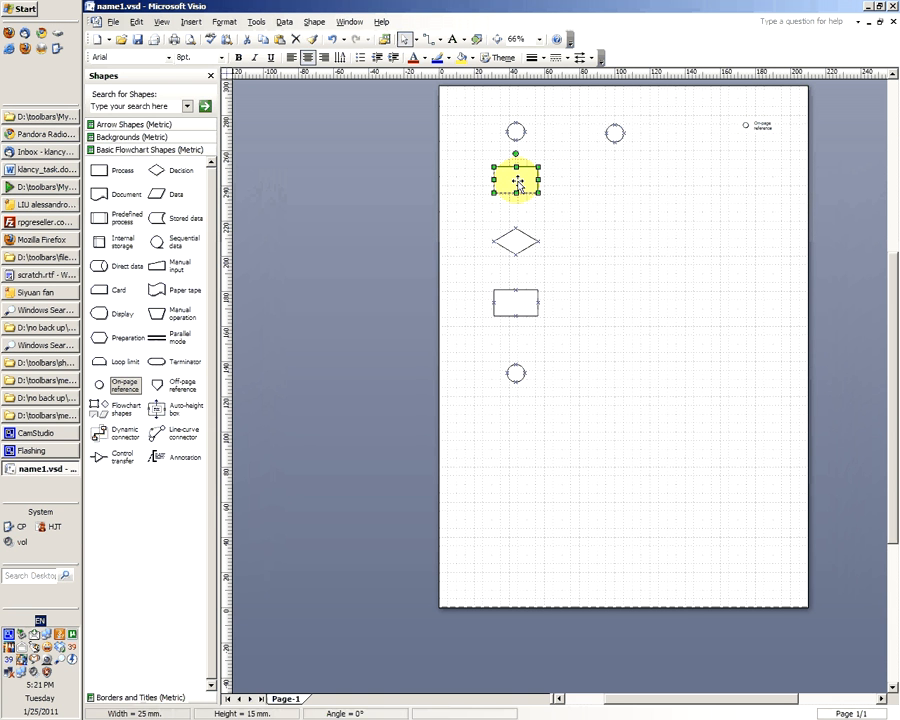
key(Escape)
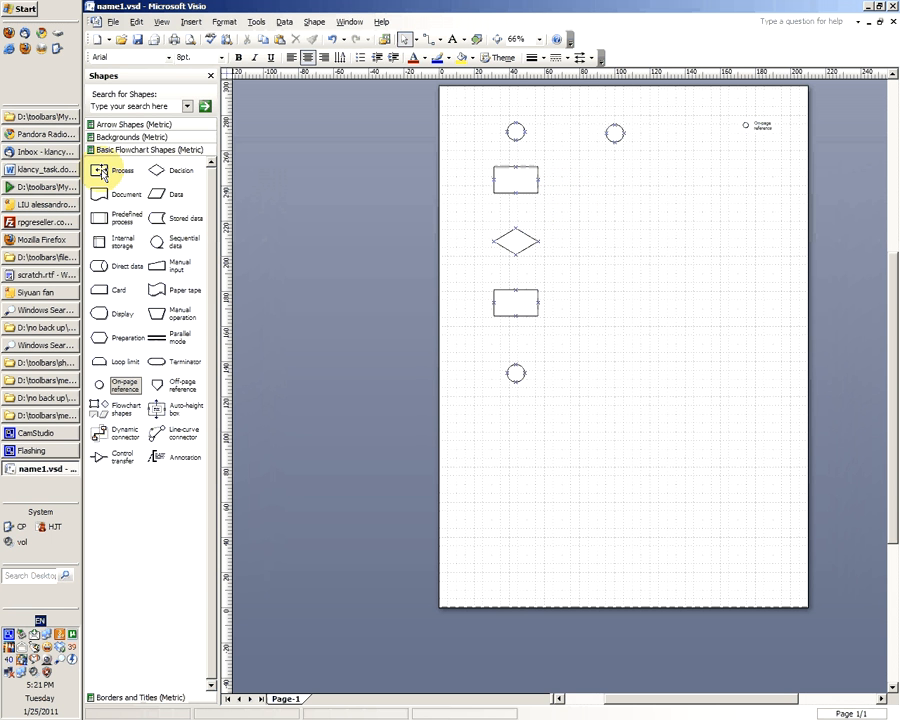
drag(102, 174, 618, 182)
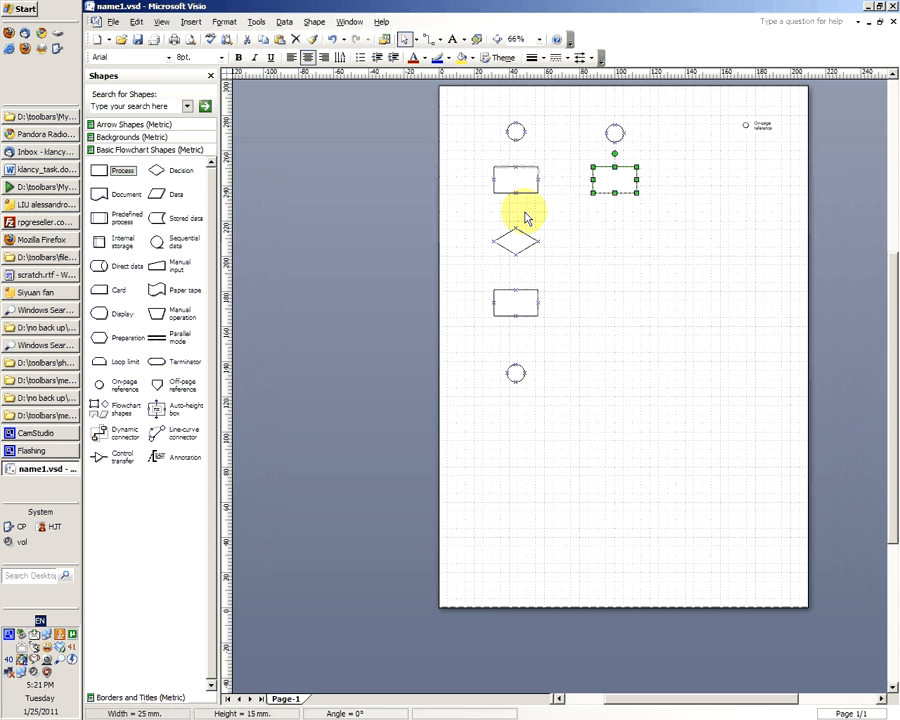
Paste a screen capture of the Process stencil entry below the On-page reference picture and delete the second column's circle and rectangle.
key(ctrl+alt+a)
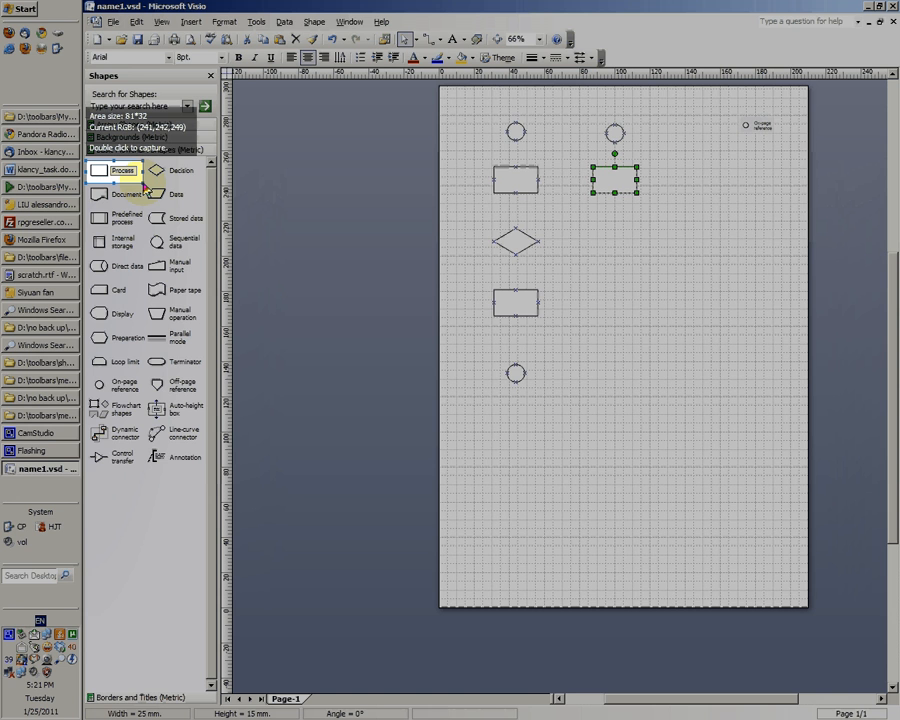
double_click(143, 186)
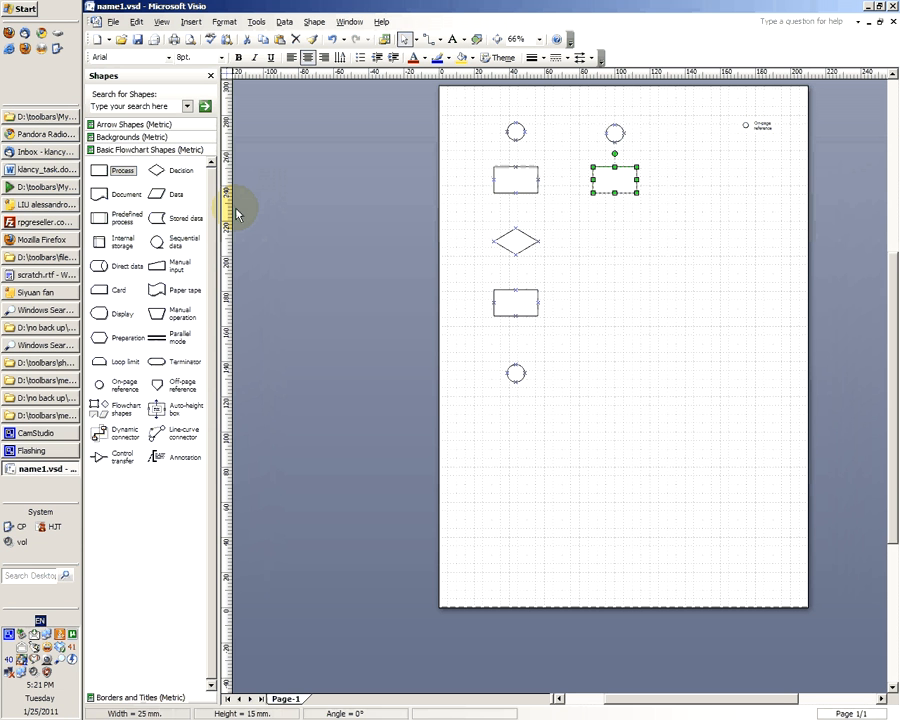
key(ctrl+v)
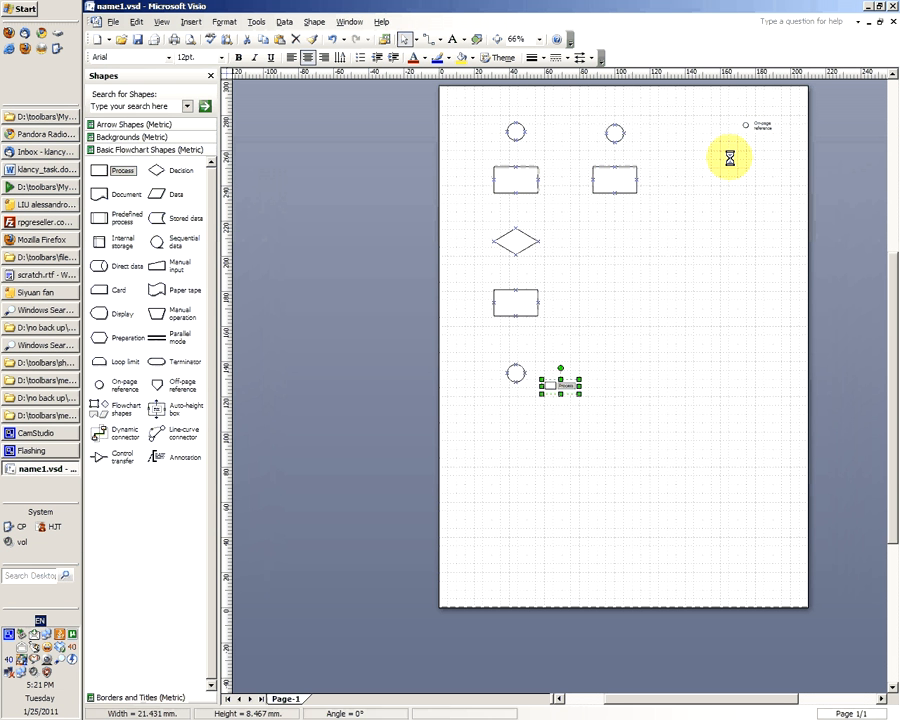
drag(566, 388, 762, 155)
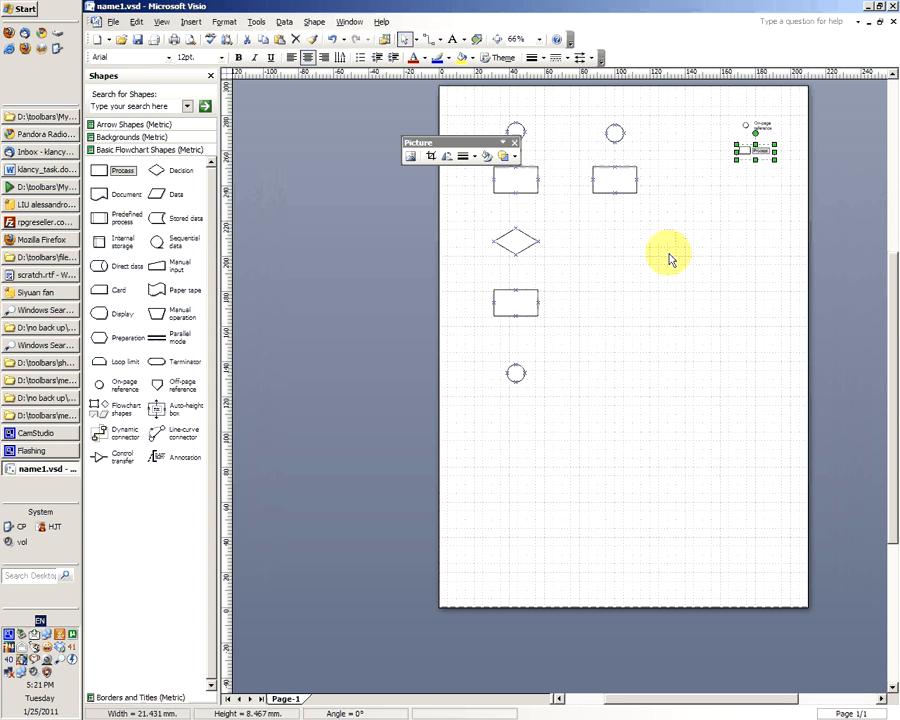
click(603, 248)
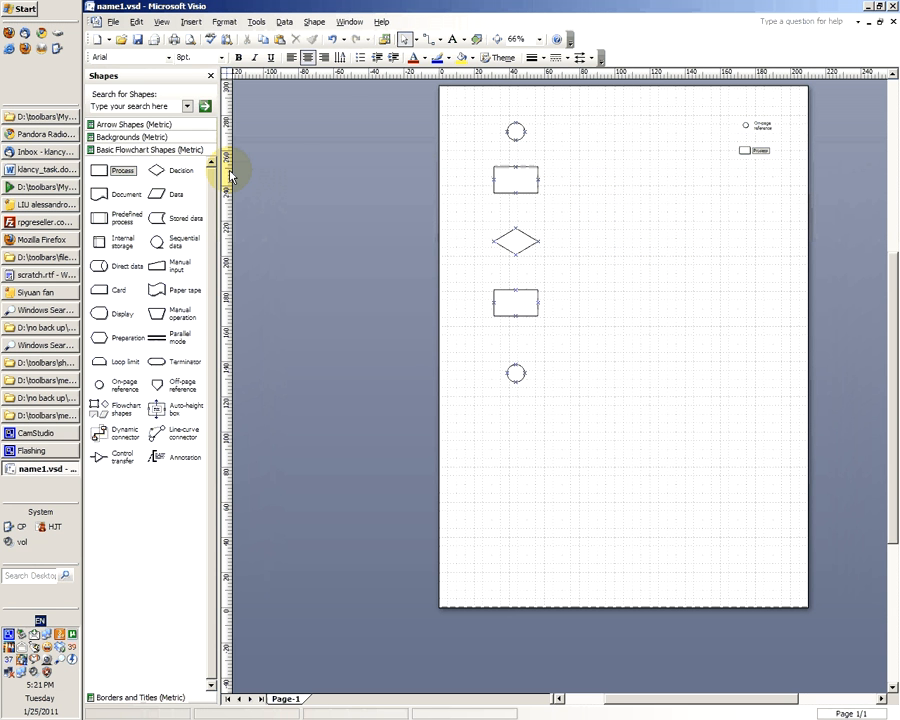
Capture the Decision stencil entry as an image, paste it and place it below the Process picture.
click(200, 178)
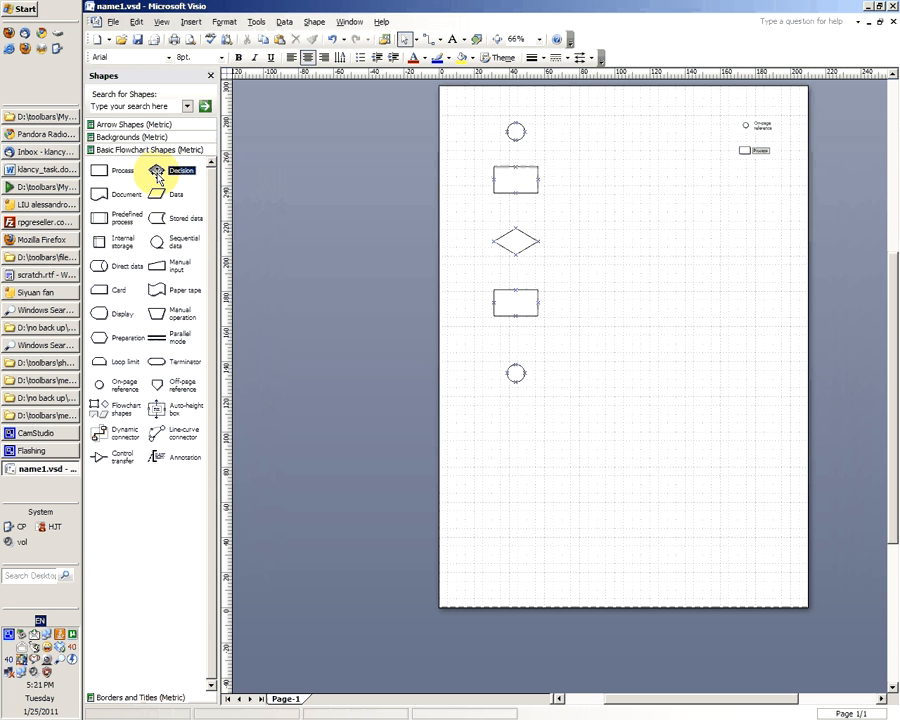
click(512, 240)
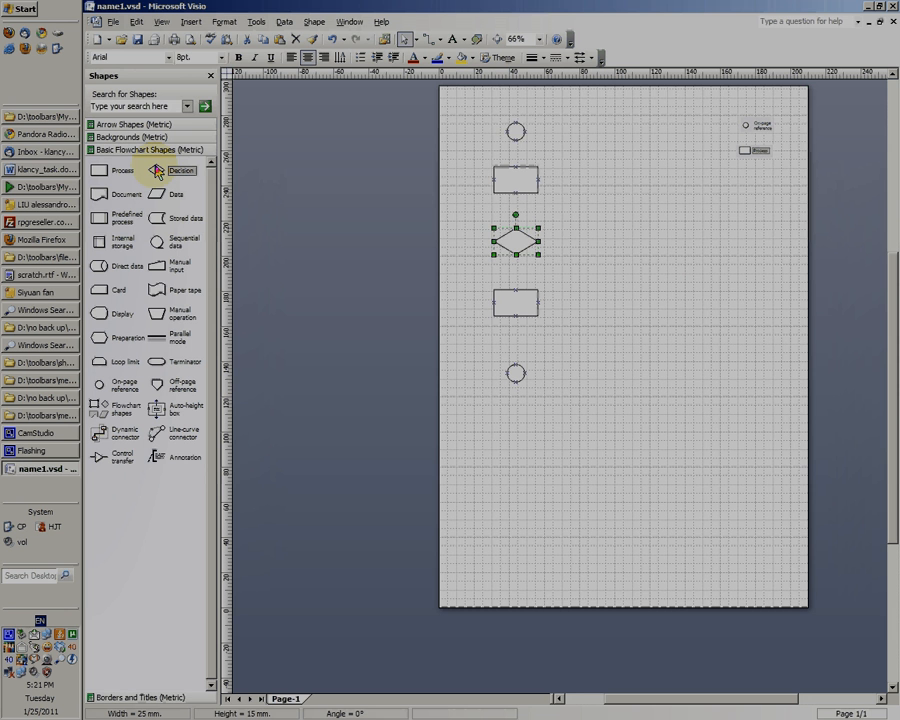
drag(144, 160, 203, 183)
click(187, 195)
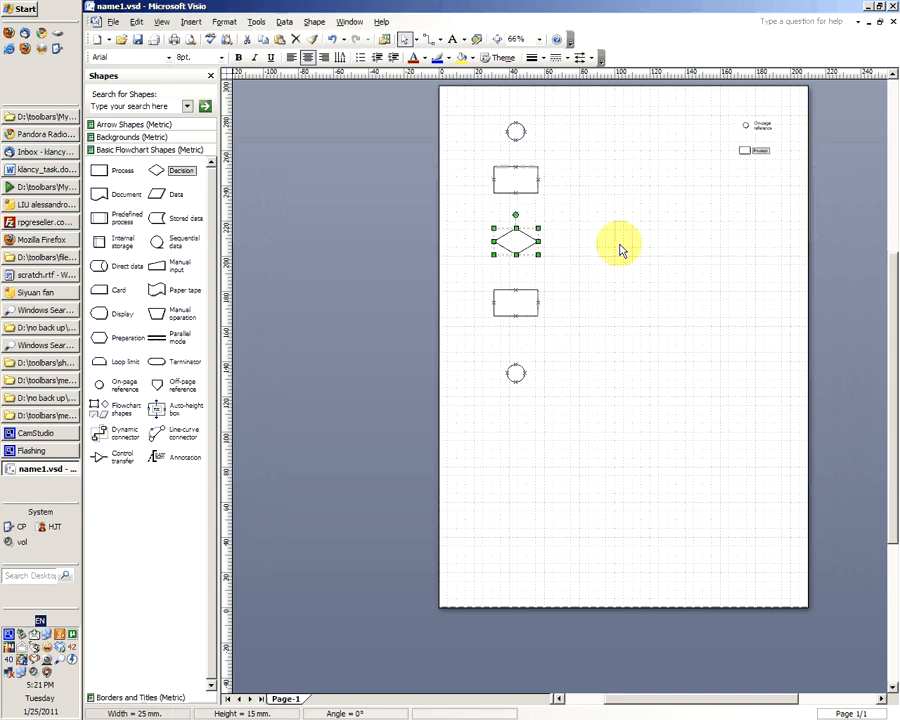
key(ctrl+v)
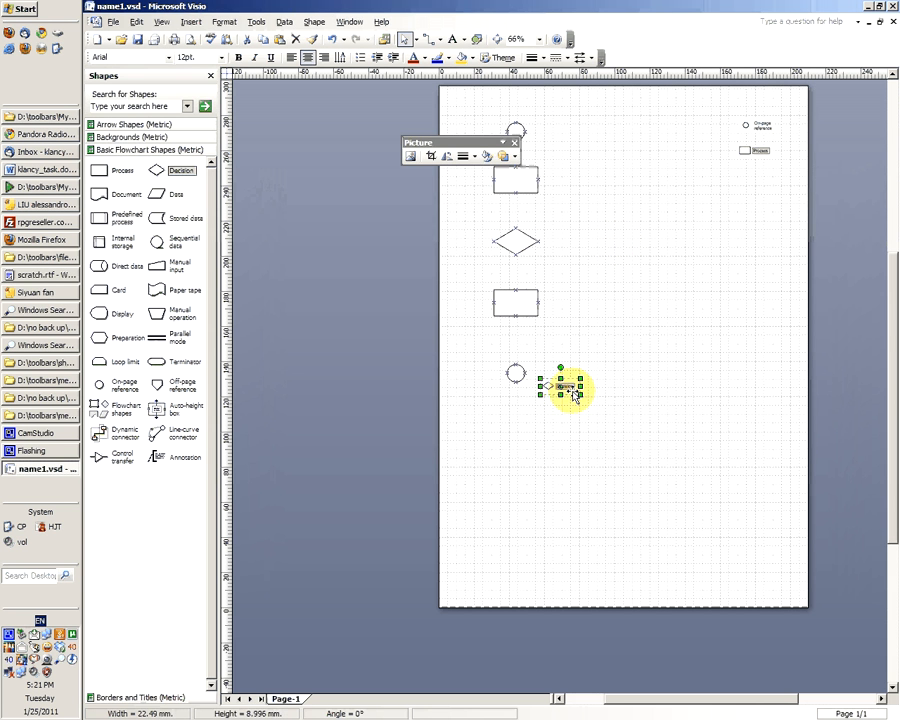
drag(573, 395, 766, 182)
click(673, 187)
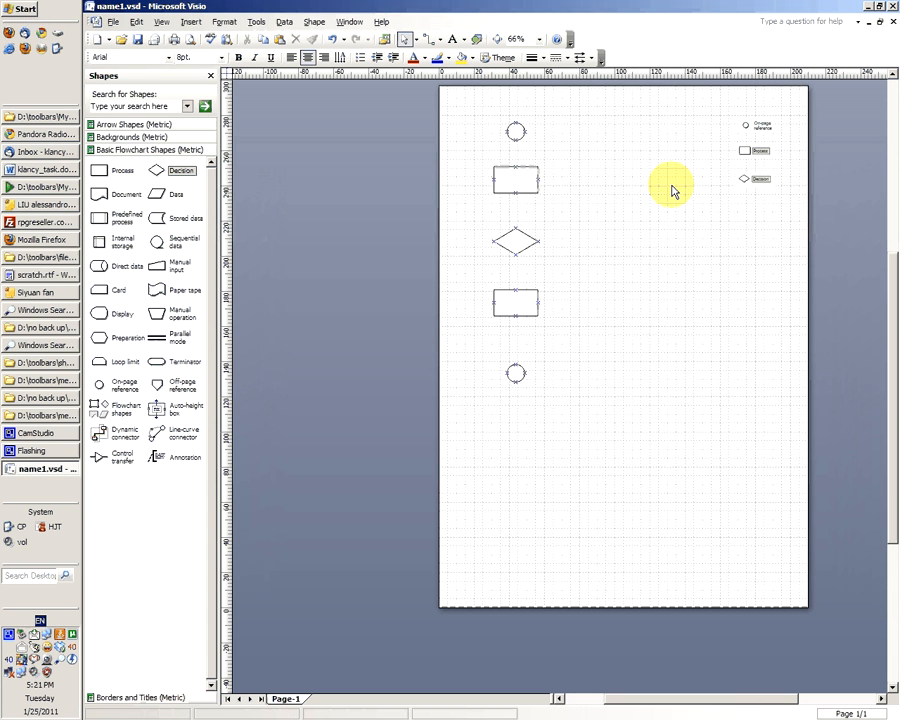
Move the On-page reference picture up toward the page's upper edge and enlarge it.
click(111, 175)
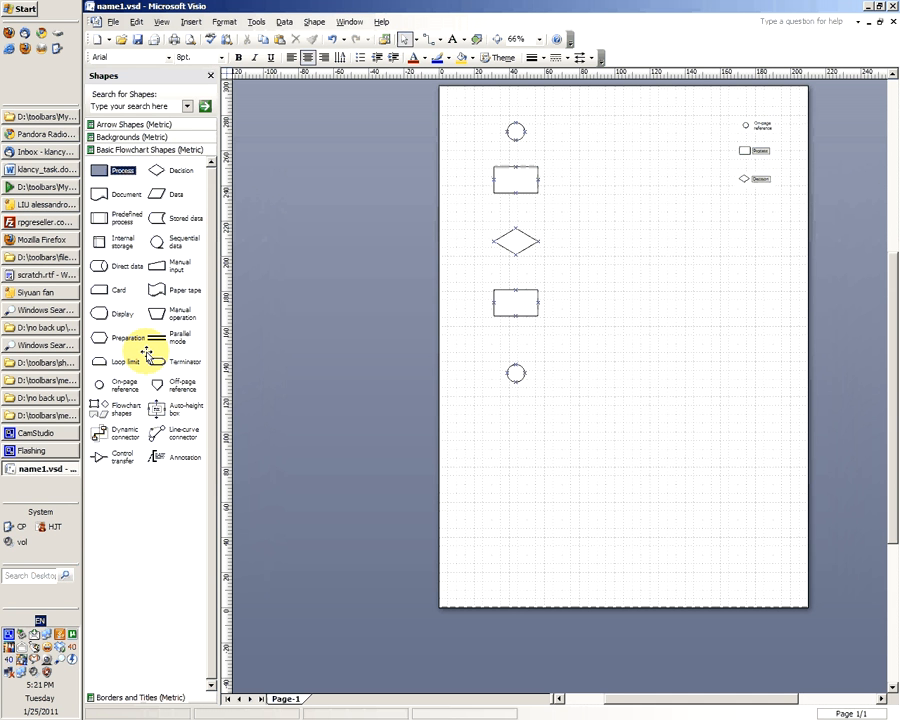
click(751, 127)
click(697, 216)
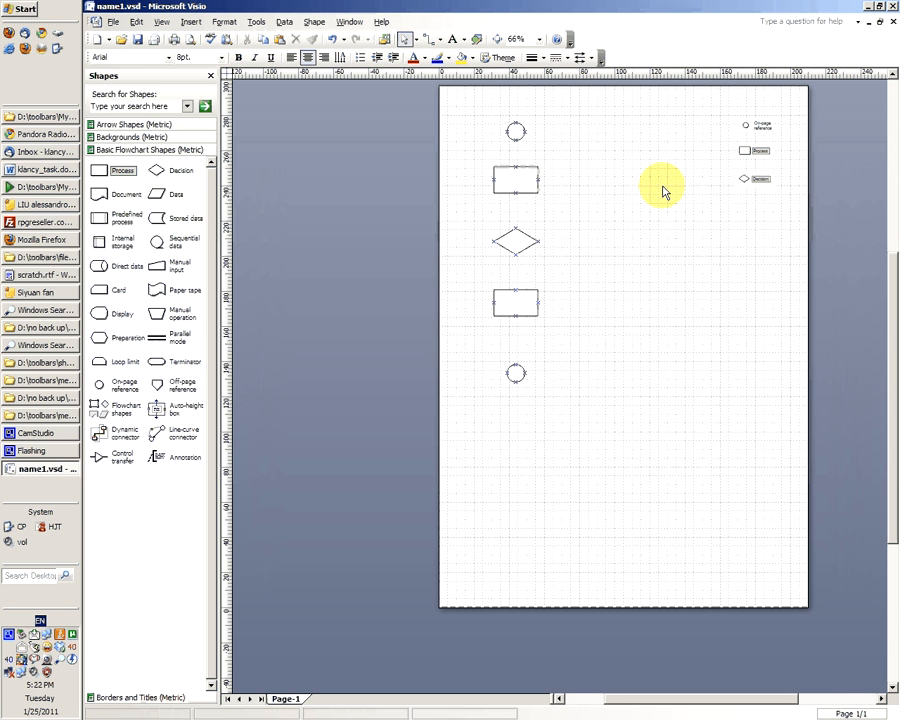
click(757, 127)
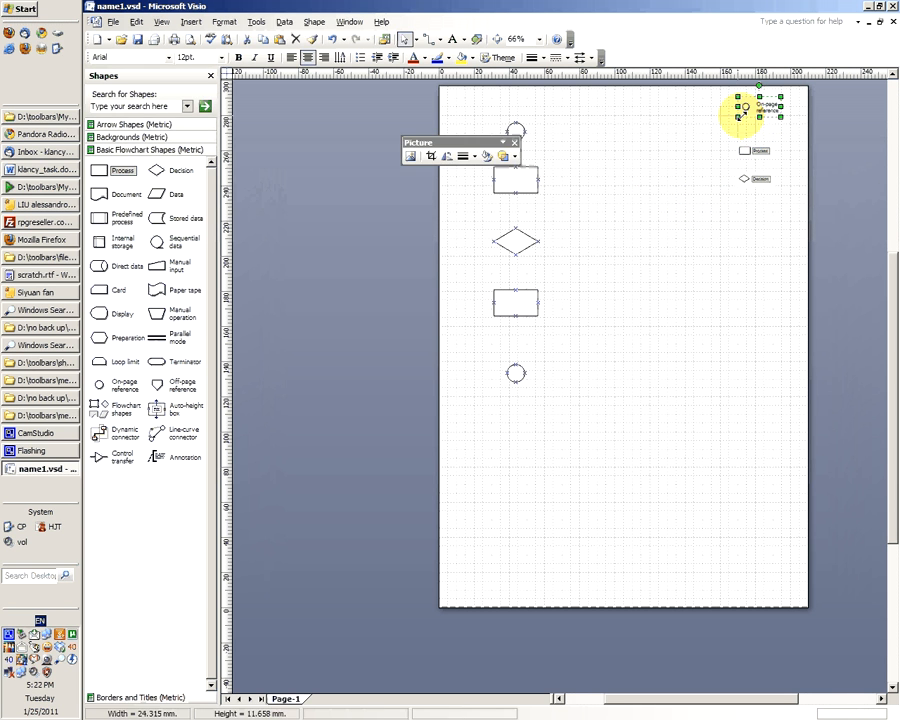
Move the Decision picture down to make room and enlarge both the Process and Decision pictures.
click(755, 153)
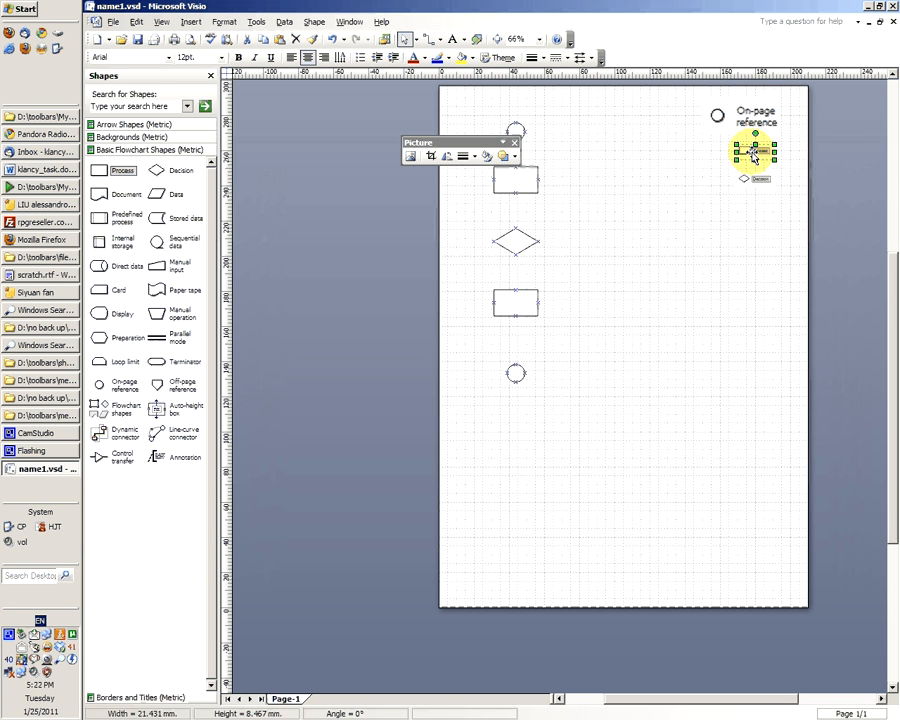
drag(756, 178, 753, 276)
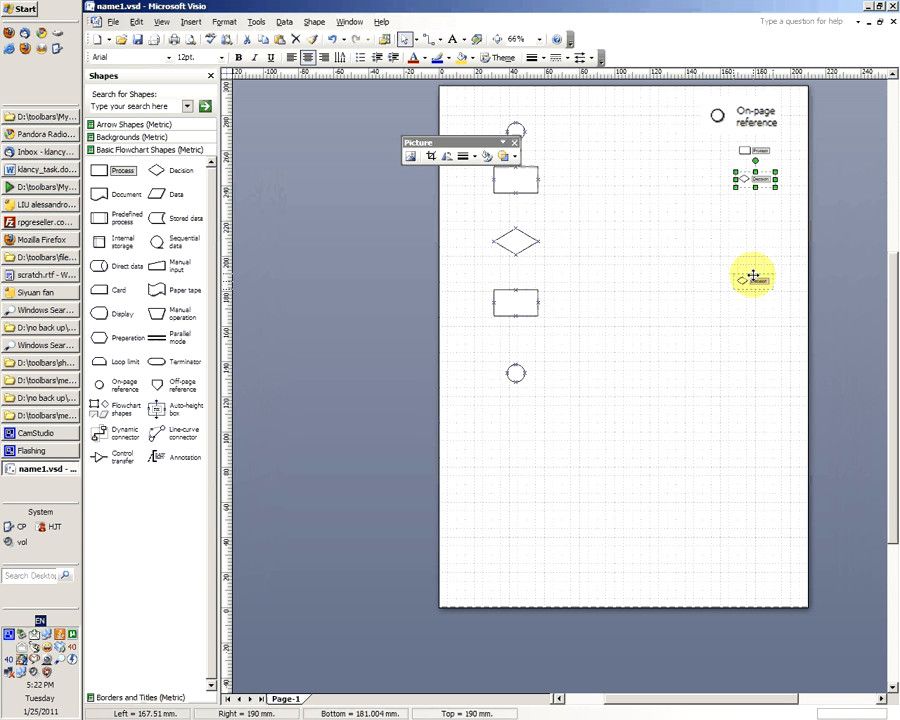
click(740, 155)
click(751, 284)
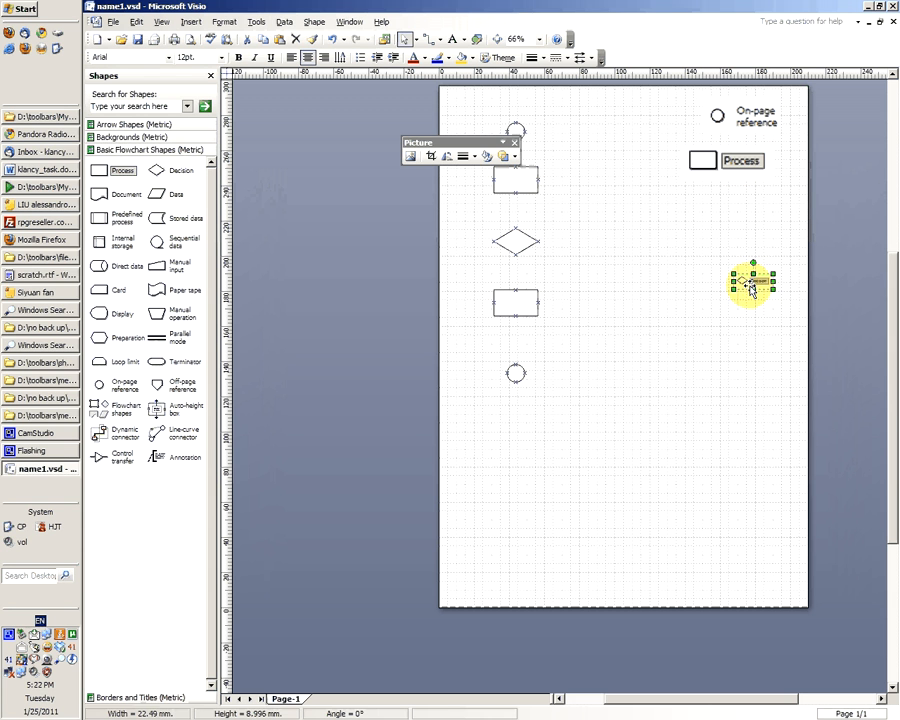
drag(753, 290, 686, 226)
click(608, 207)
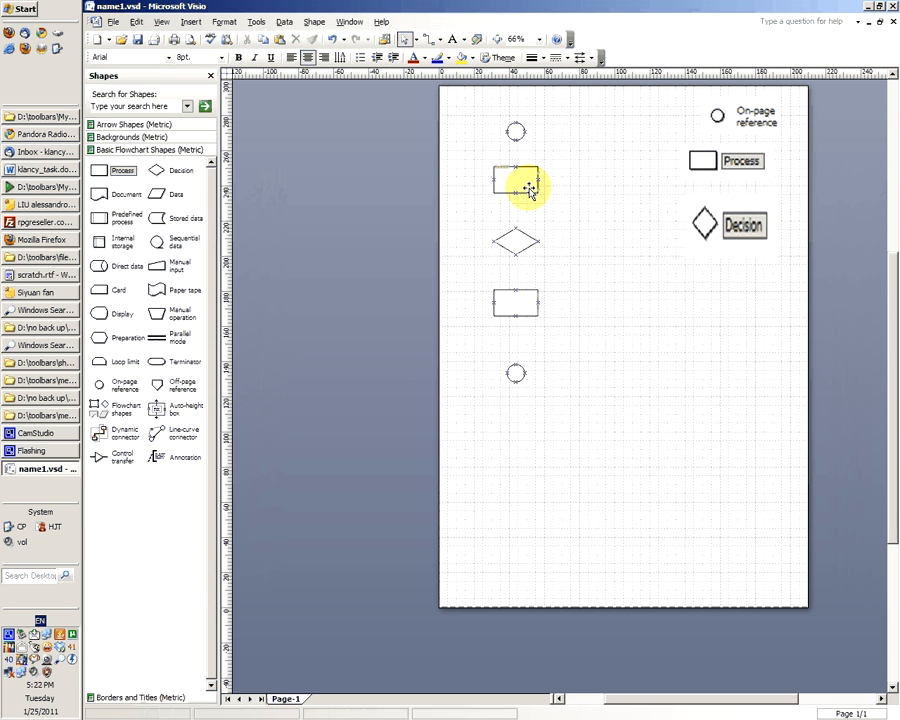
Label the flowchart's uppermost circle "start".
click(515, 131)
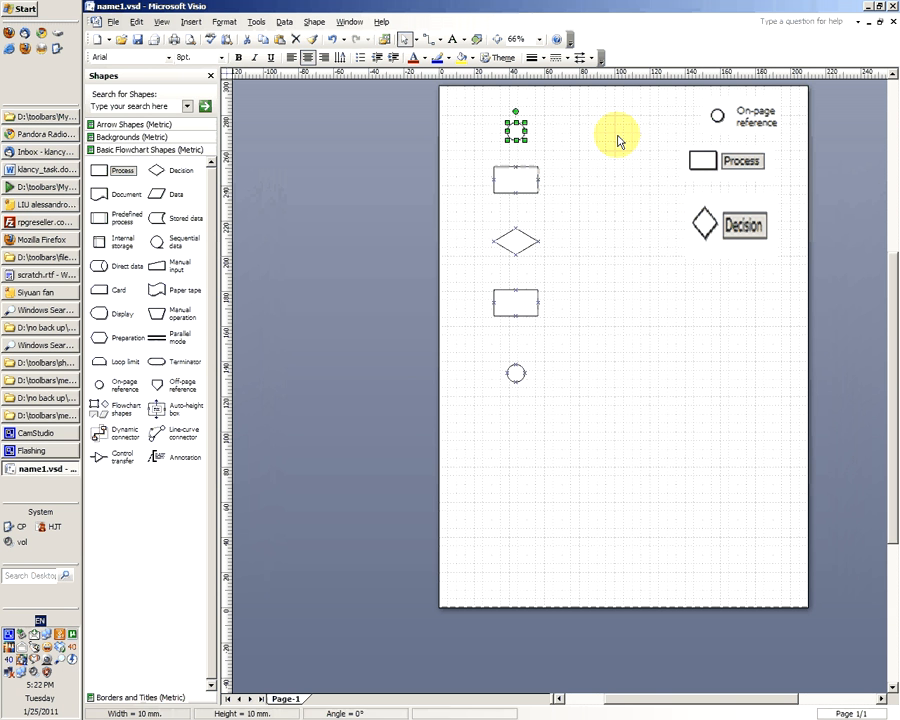
double_click(516, 130)
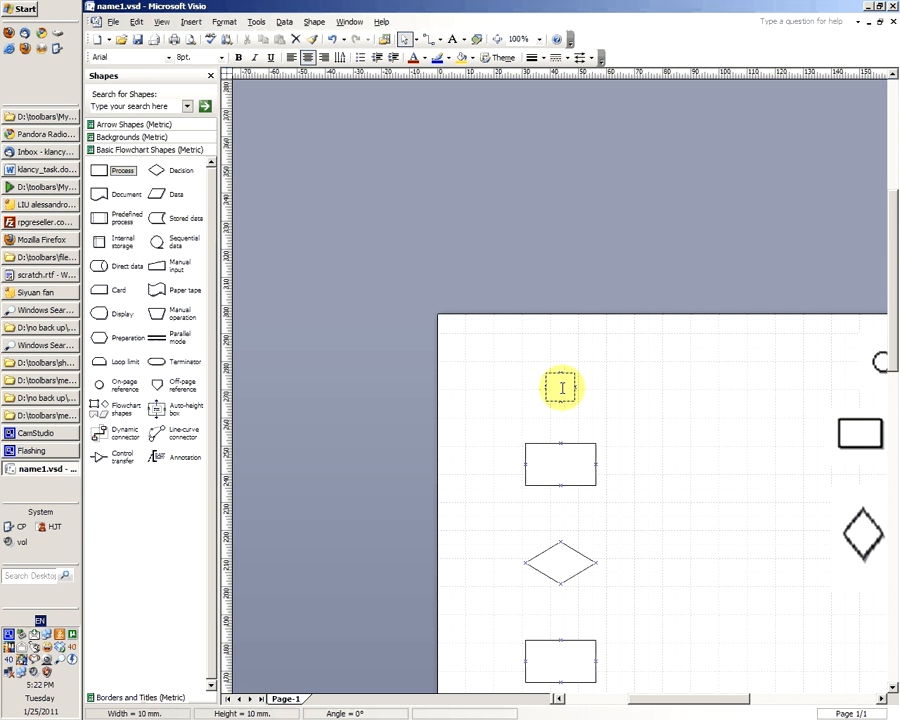
text(start)
click(561, 307)
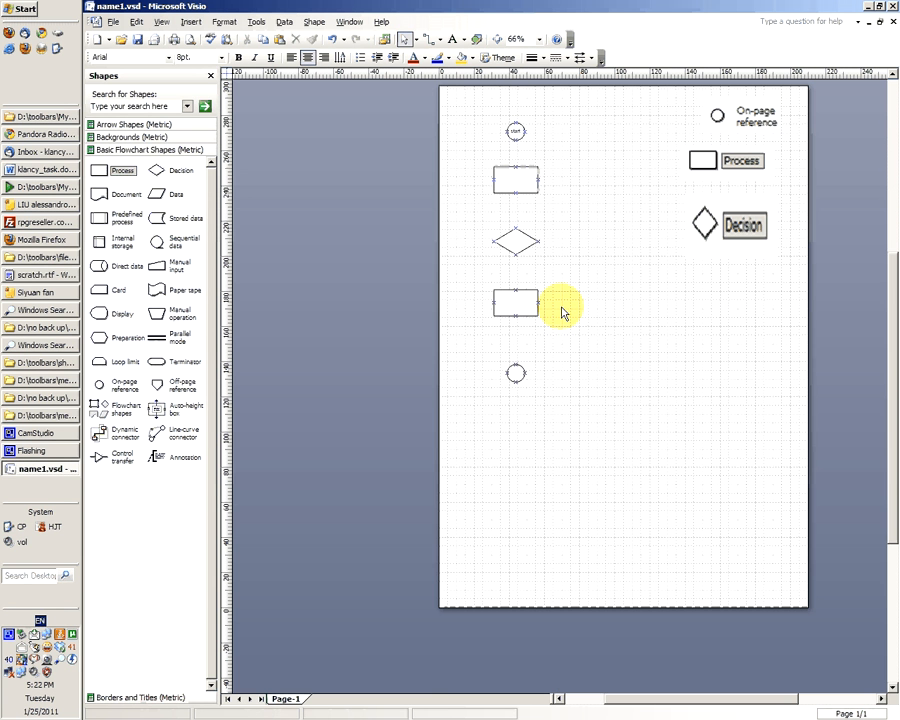
Label the flowchart's lowest circle "end".
double_click(516, 373)
text(end)
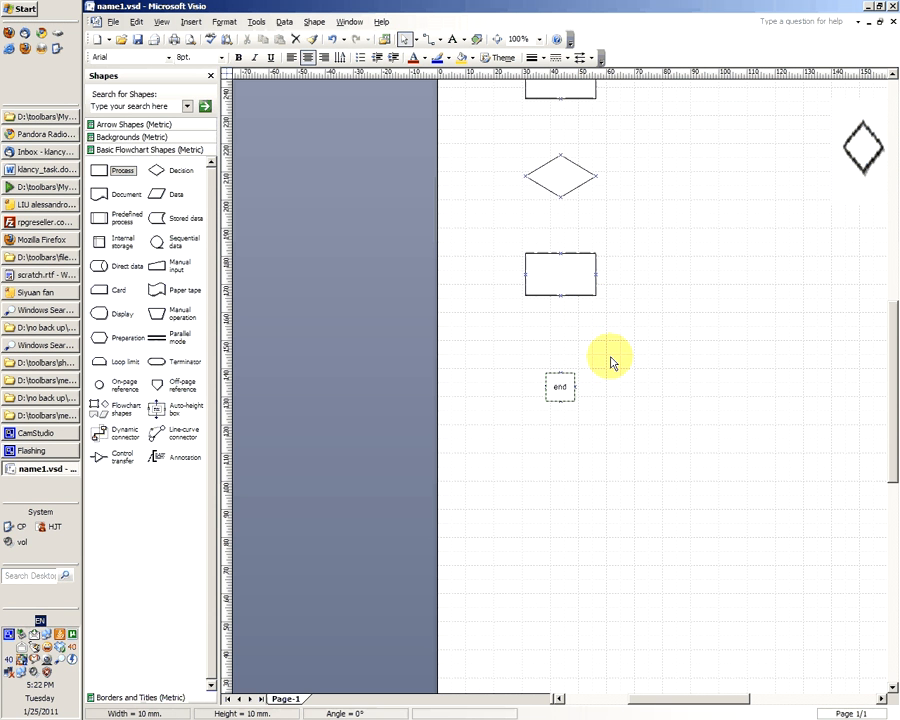
click(613, 362)
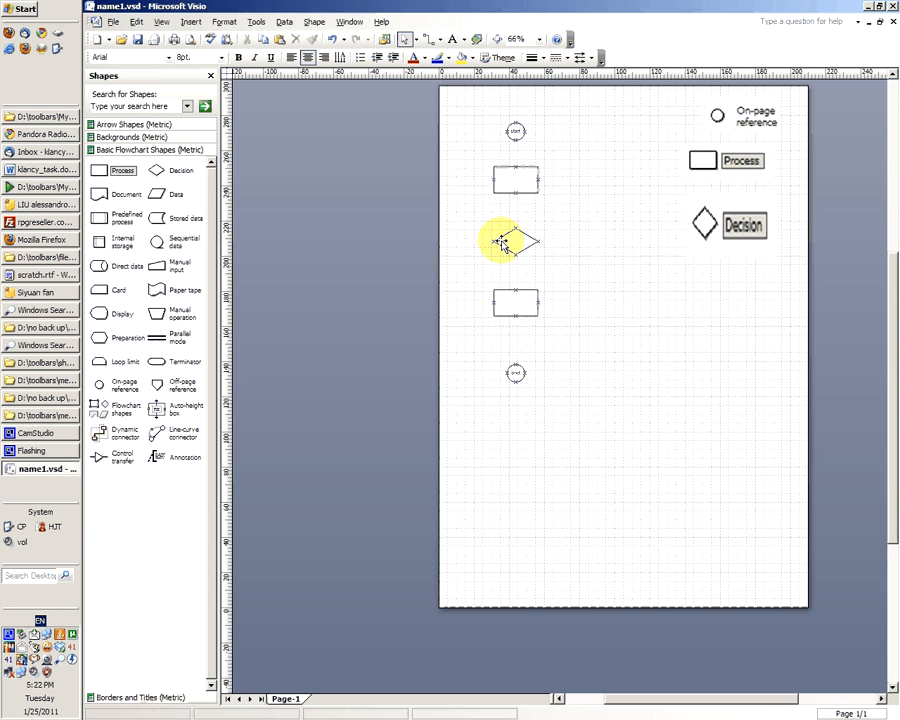
Label the flowchart's diamond shape "decision".
double_click(501, 242)
text(de)
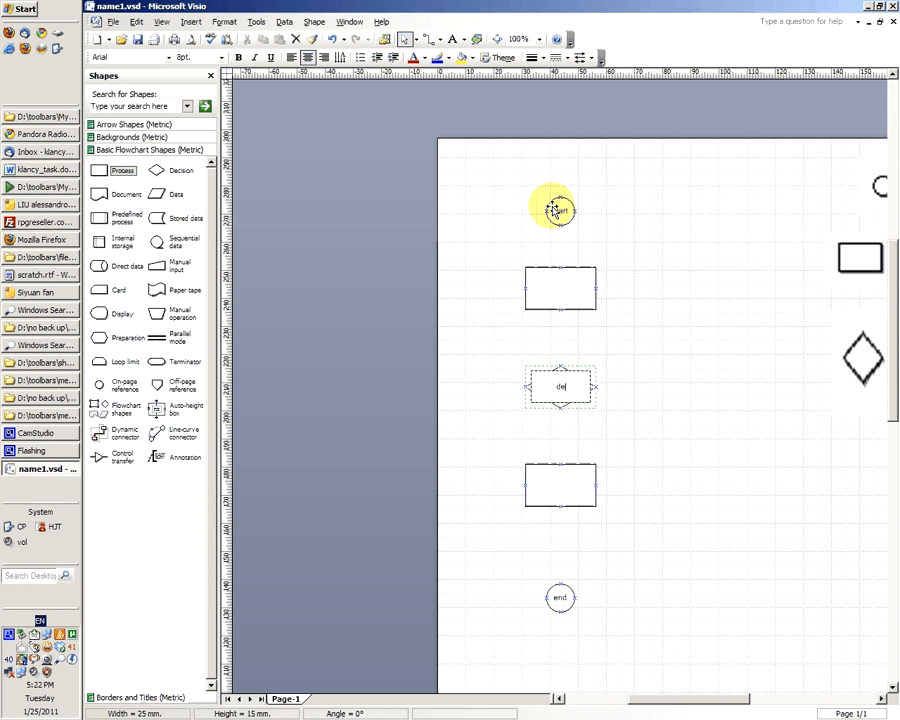
text(cision)
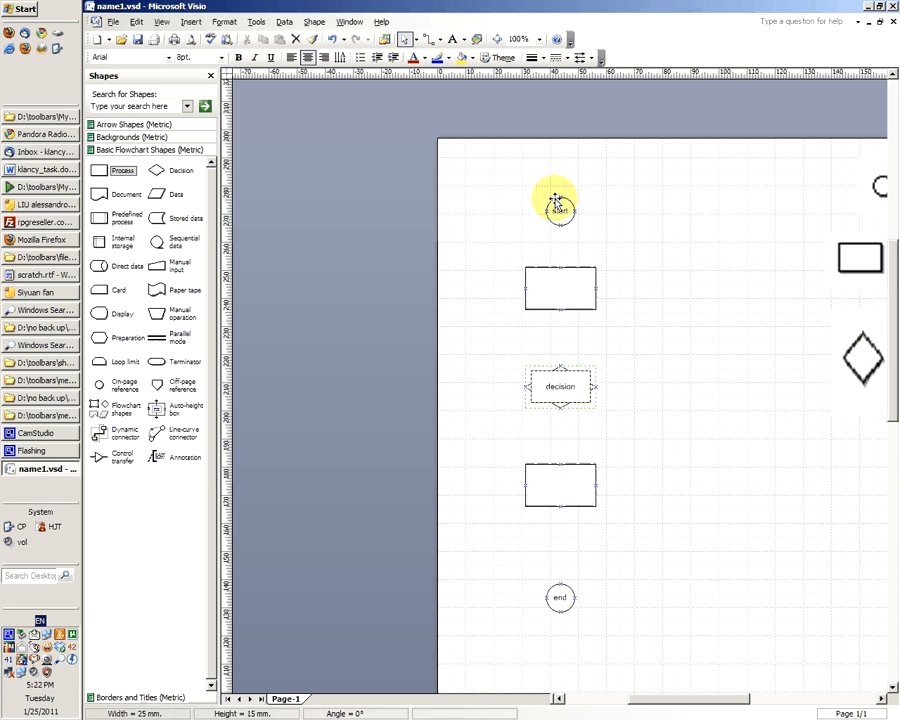
click(543, 194)
Label the rectangle between the start circle and the decision diamond "Process 1".
double_click(511, 182)
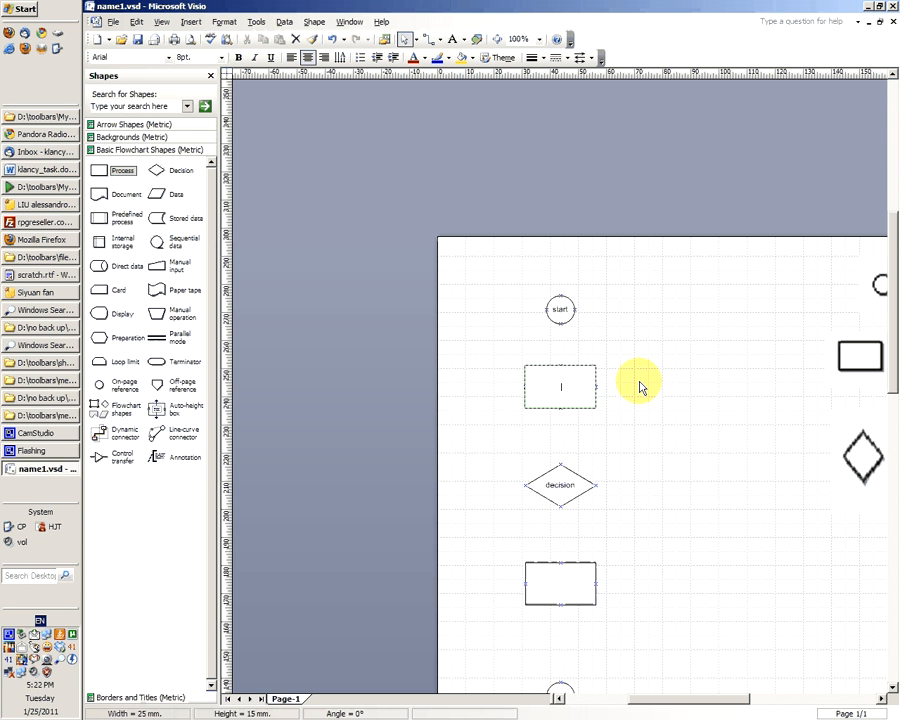
click(558, 315)
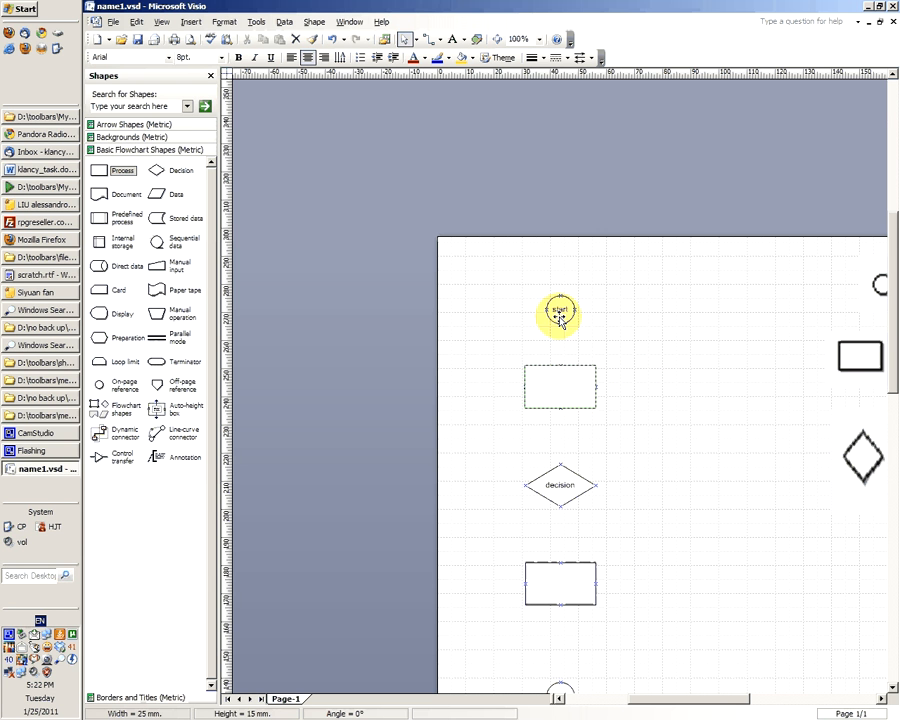
double_click(560, 388)
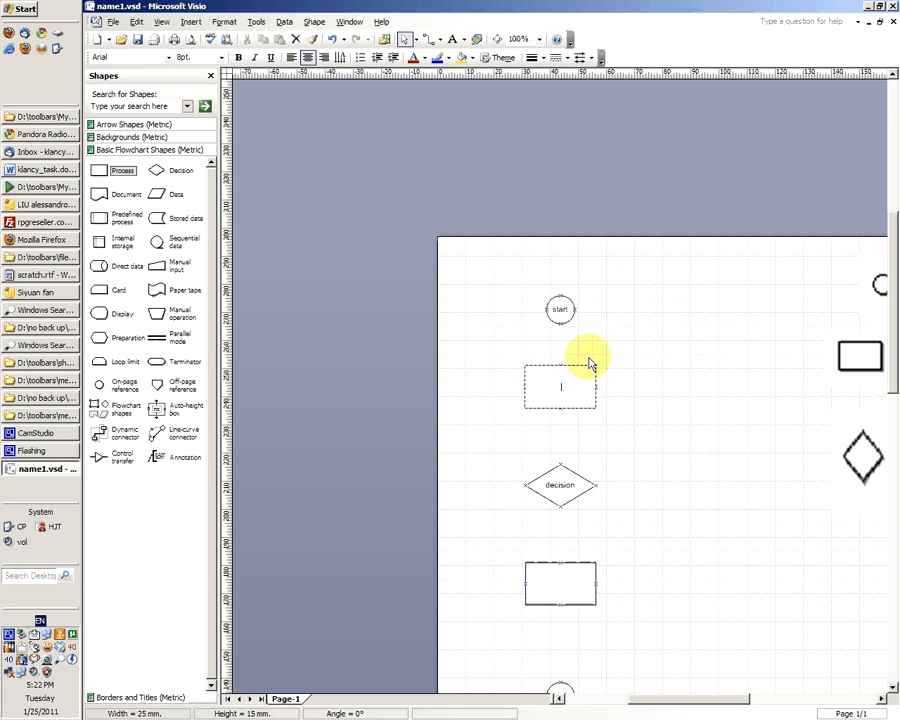
text(proc)
text(ess )
text(1)
click(651, 421)
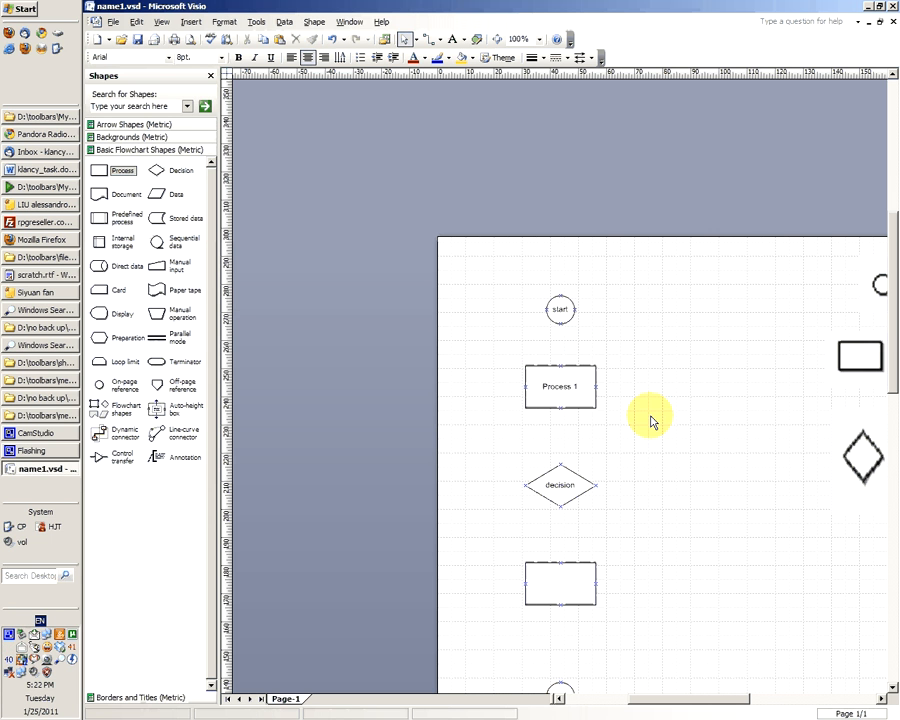
Label the rectangle between the decision diamond and the end circle "Process 2".
scroll(651, 421, down, 2)
double_click(562, 497)
text(process)
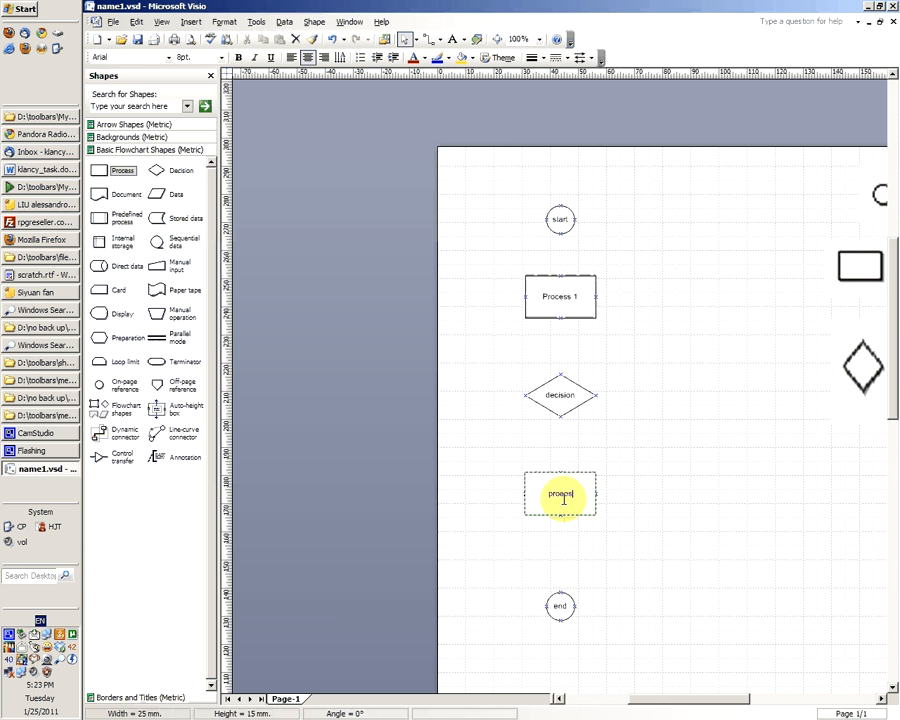
text( 2)
click(664, 333)
scroll(664, 333, down, 2)
scroll(664, 333, up, 1)
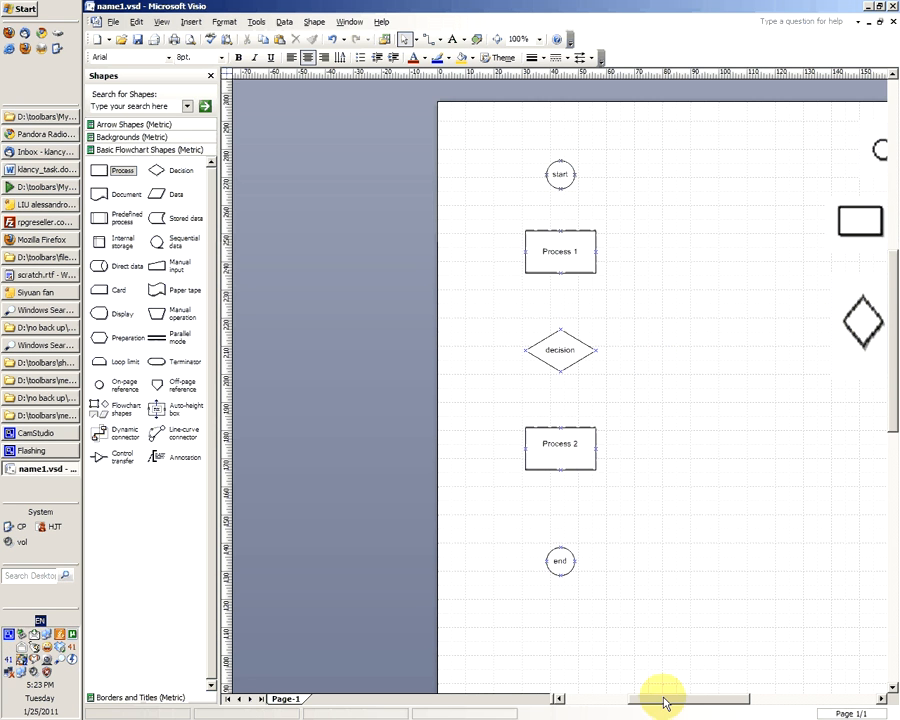
drag(664, 703, 690, 703)
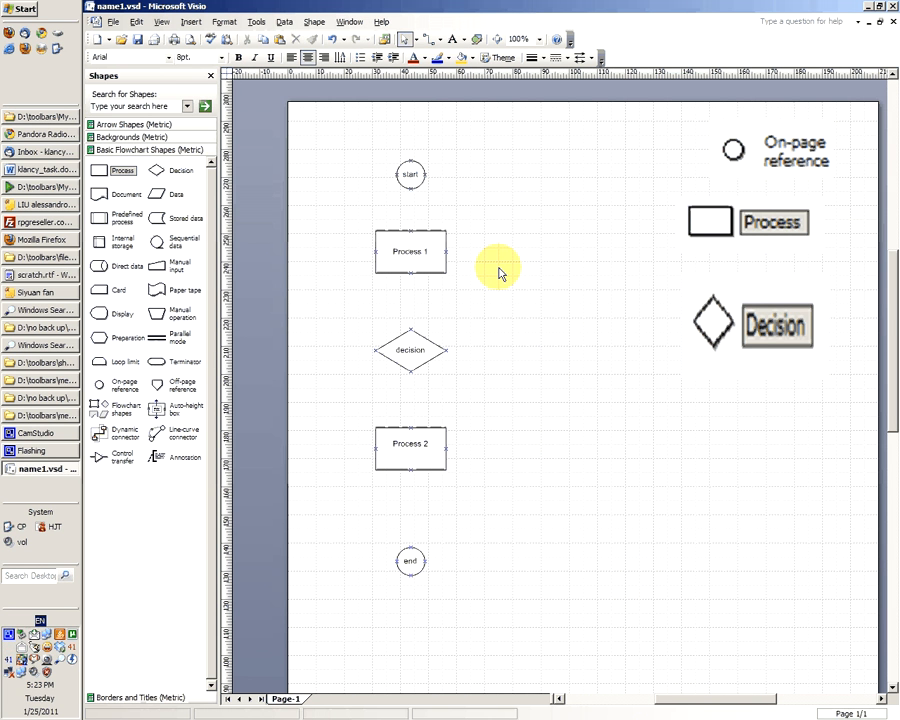
scroll(497, 276, down, 1)
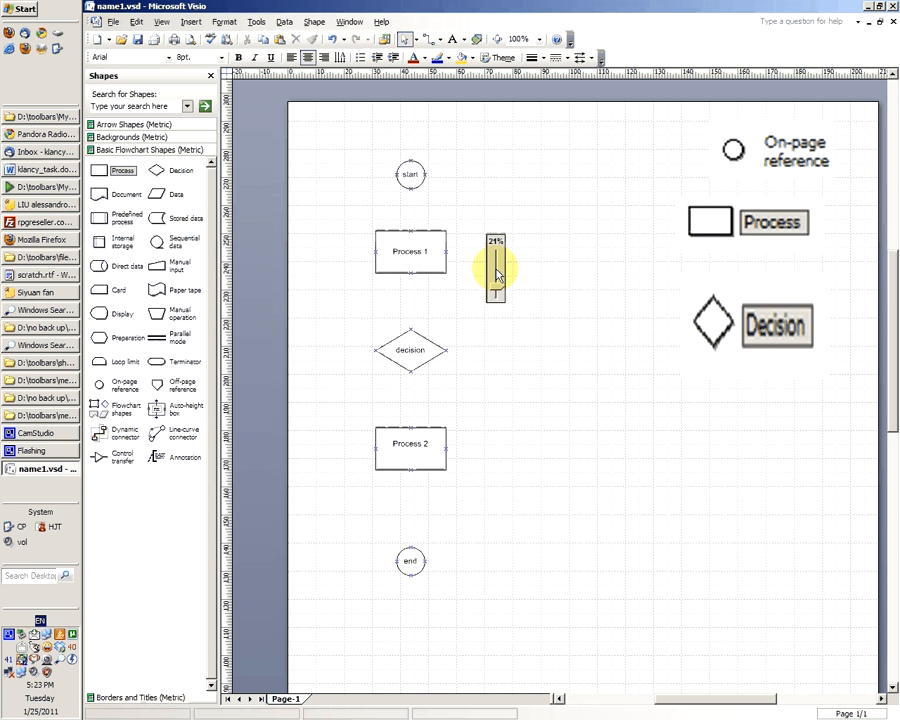
click(479, 271)
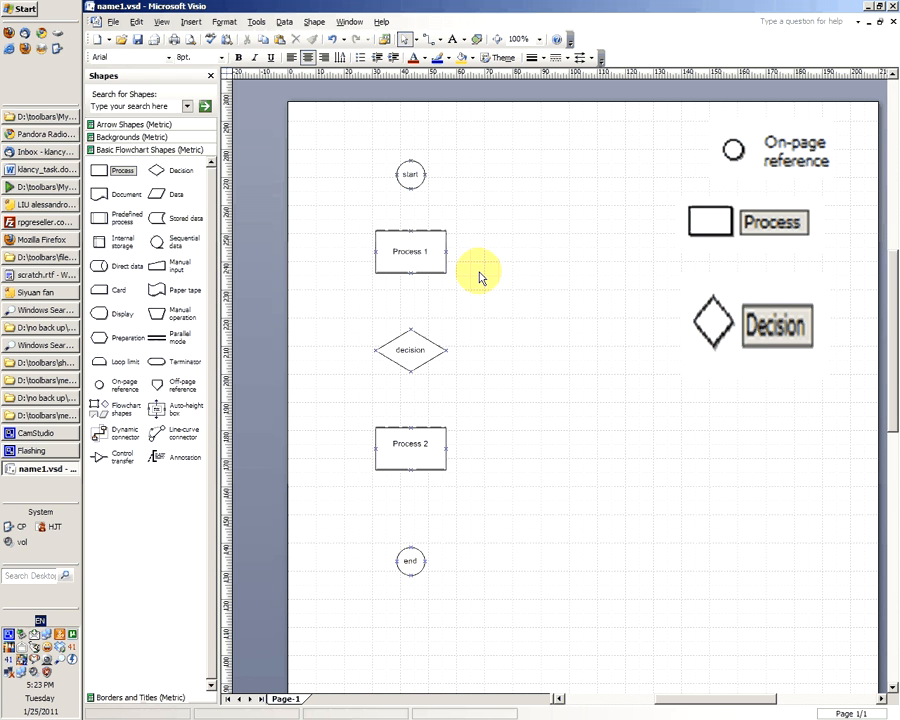
scroll(479, 277, left, 1)
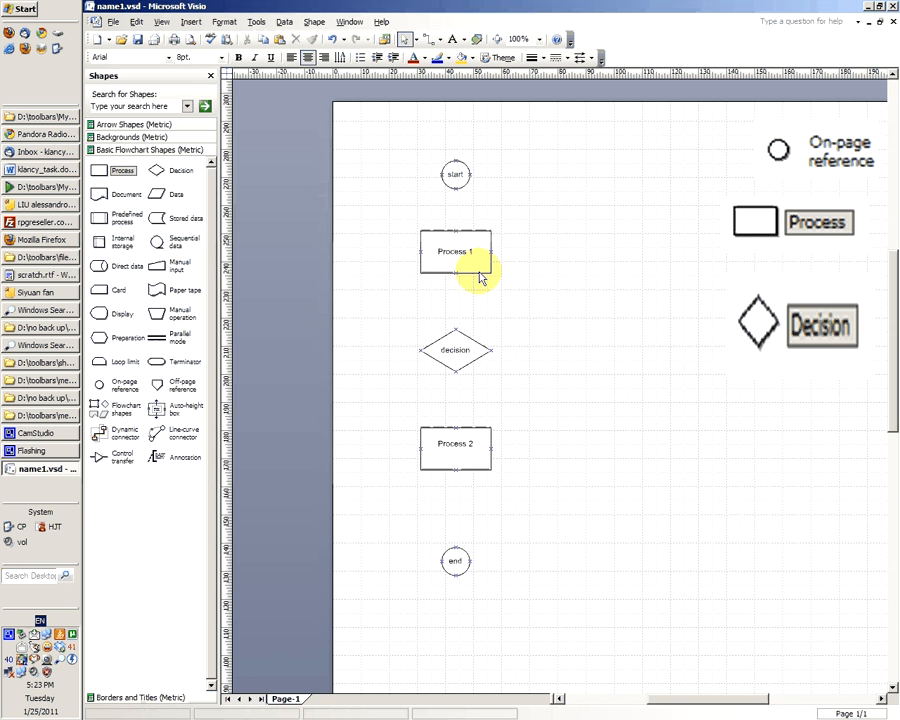
scroll(479, 277, right, 1)
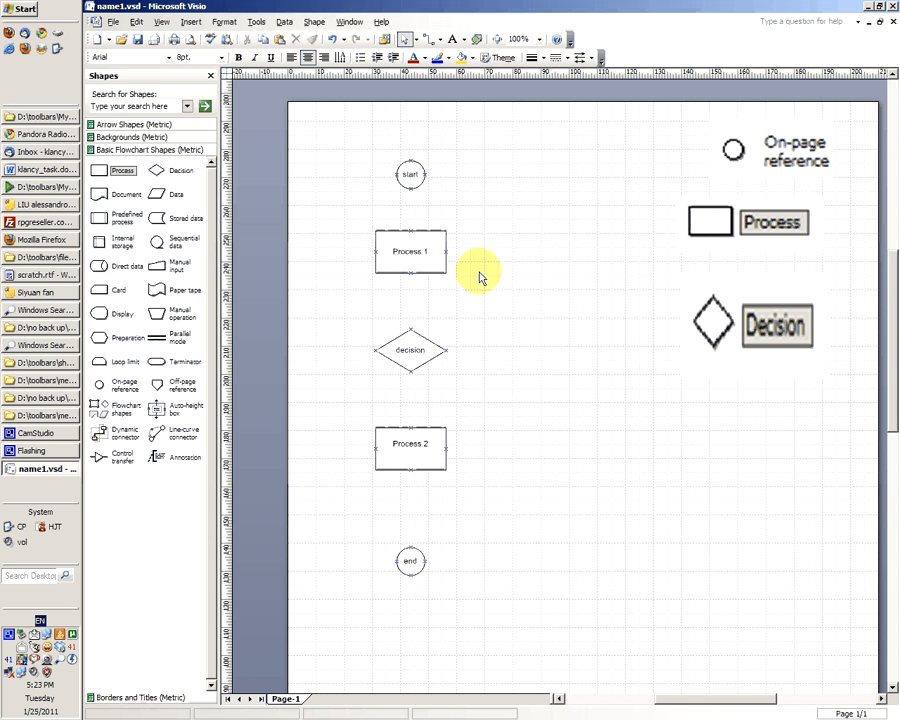
Connect the start circle's lower point to the upper edge of Process 1 with the Connector tool, and move Process 1 slightly down.
scroll(479, 277, up, 3)
scroll(479, 277, down, 1)
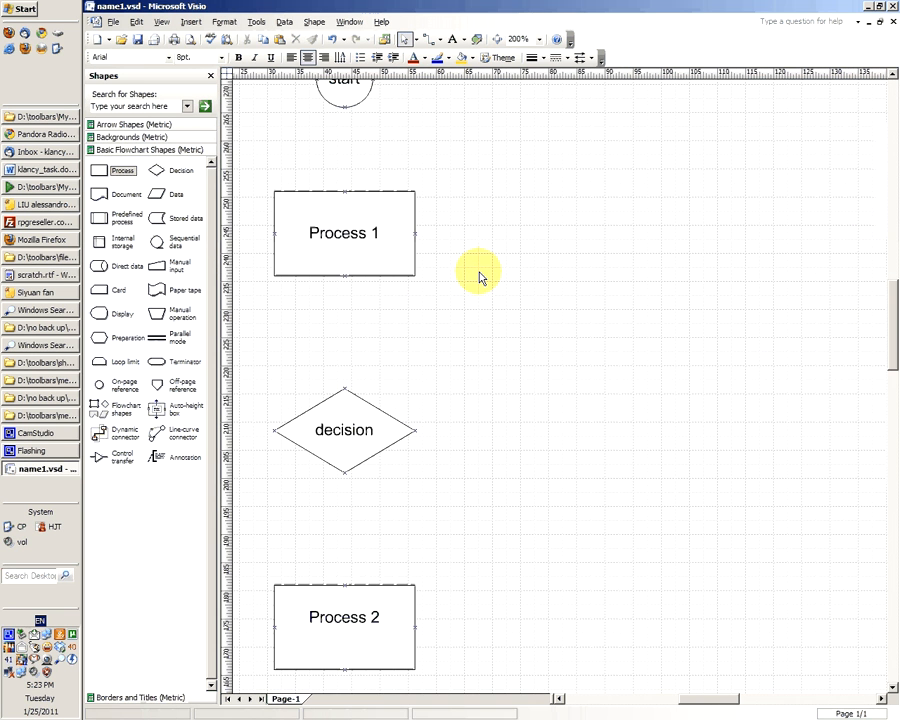
drag(710, 699, 691, 702)
drag(893, 350, 892, 333)
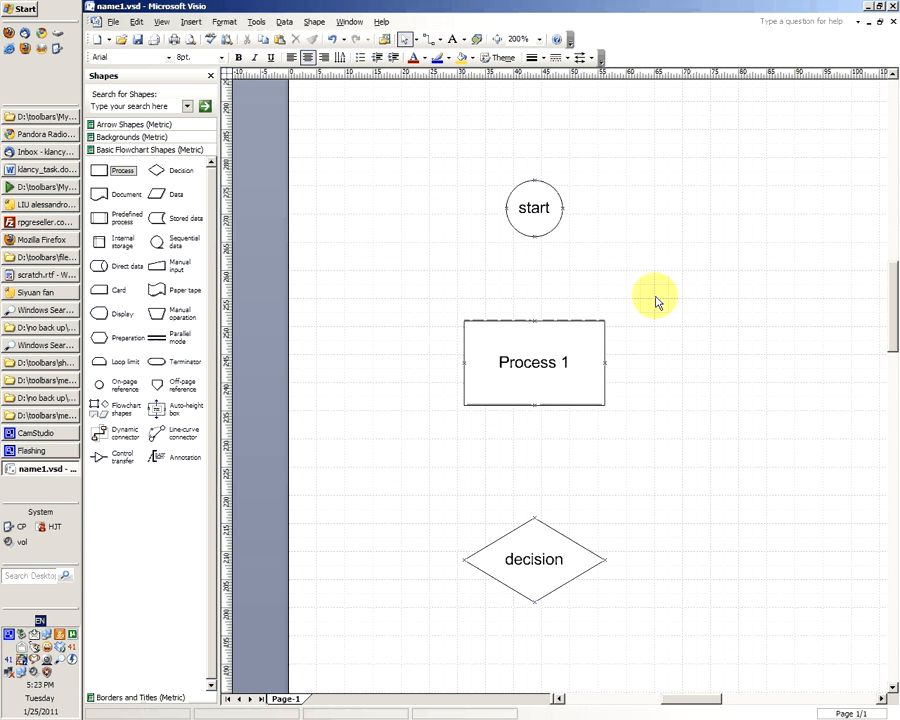
click(532, 215)
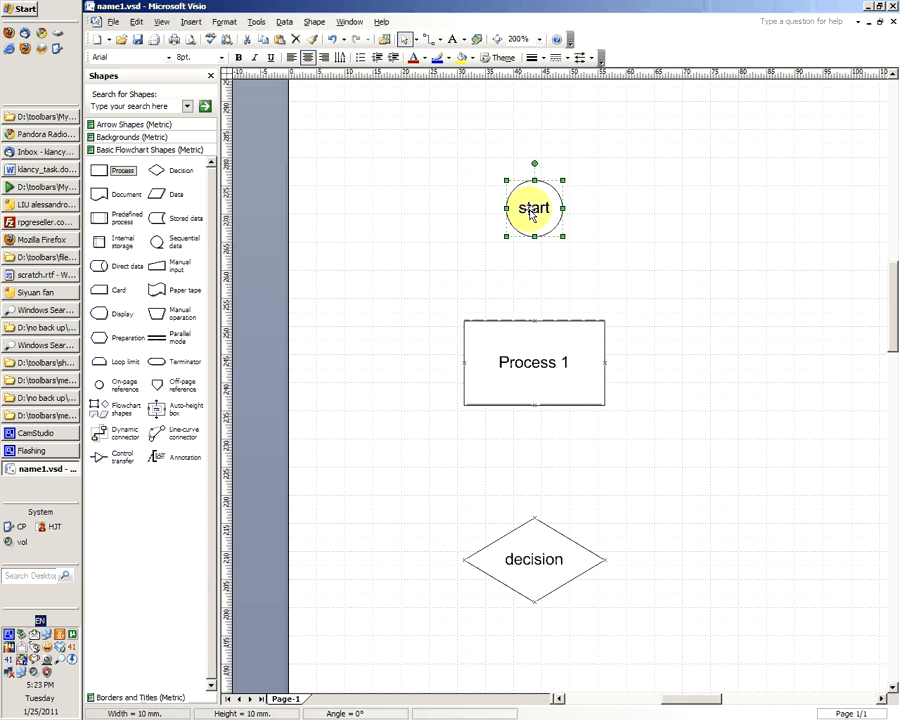
click(620, 244)
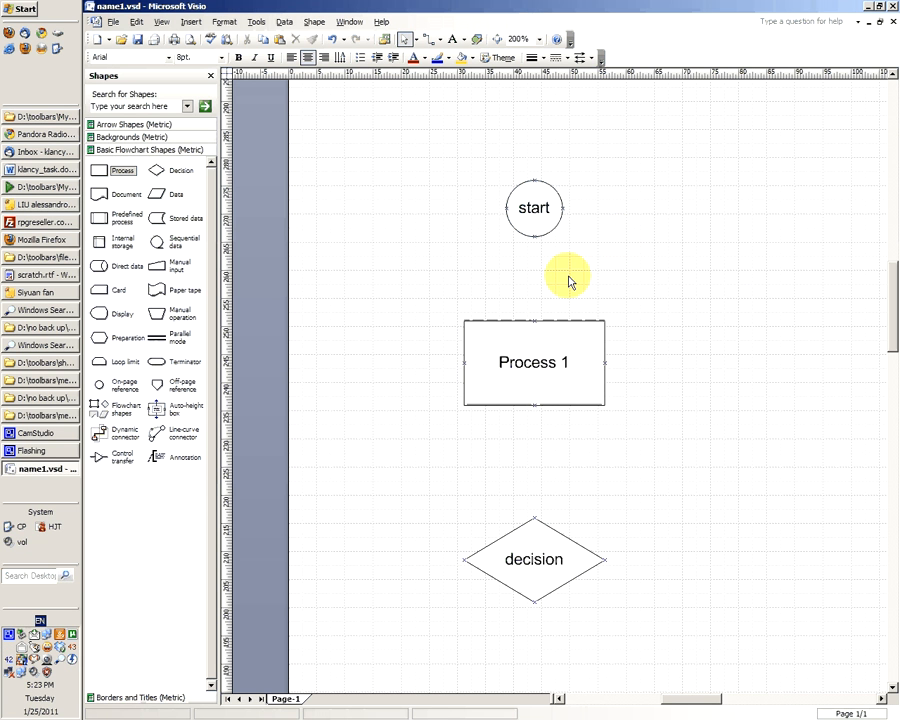
click(431, 40)
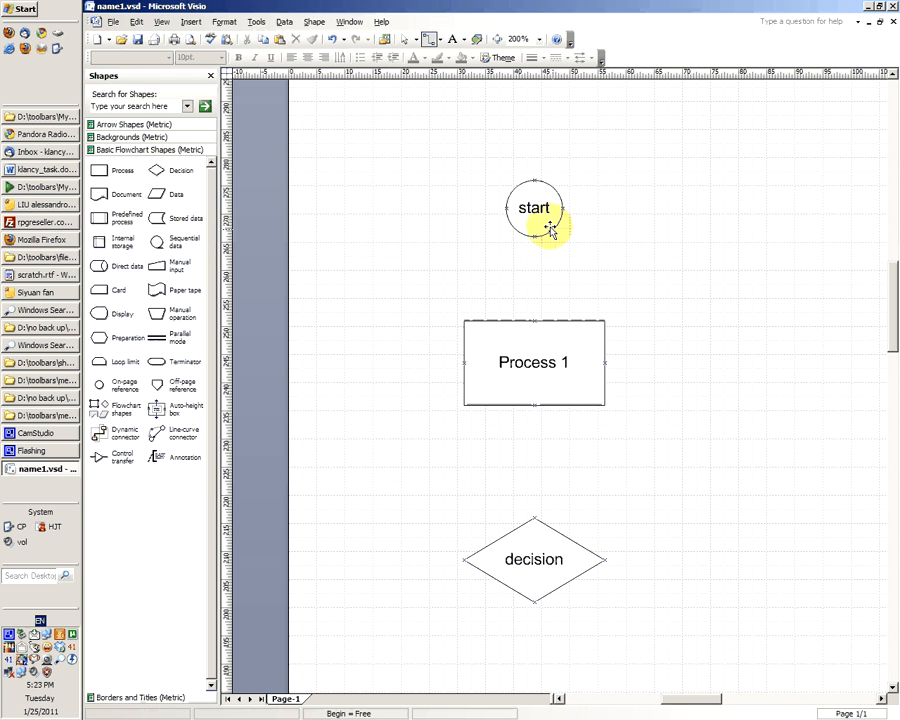
drag(535, 238, 534, 319)
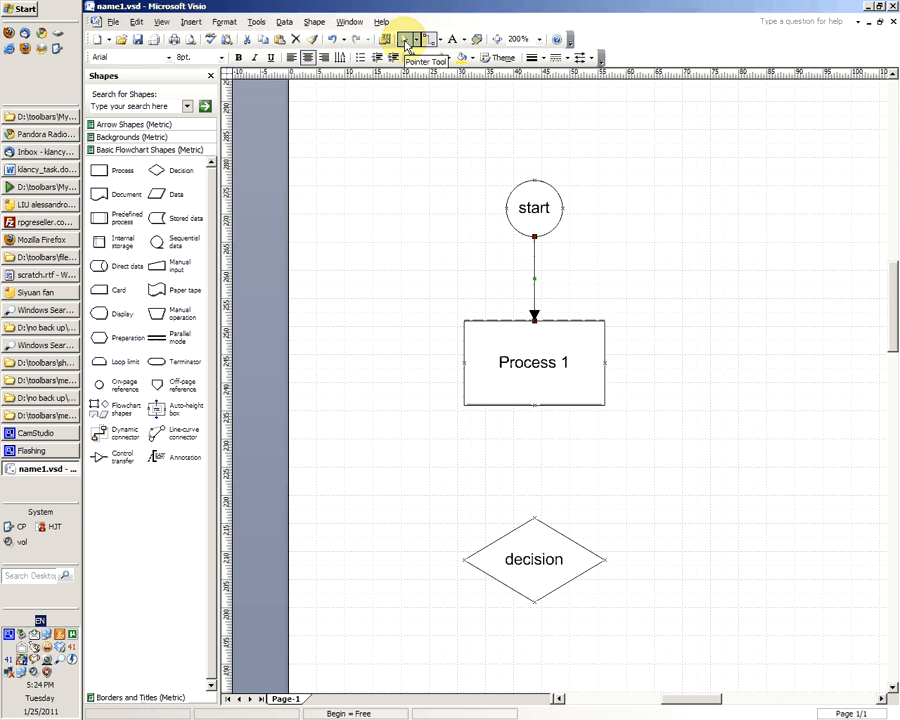
click(406, 46)
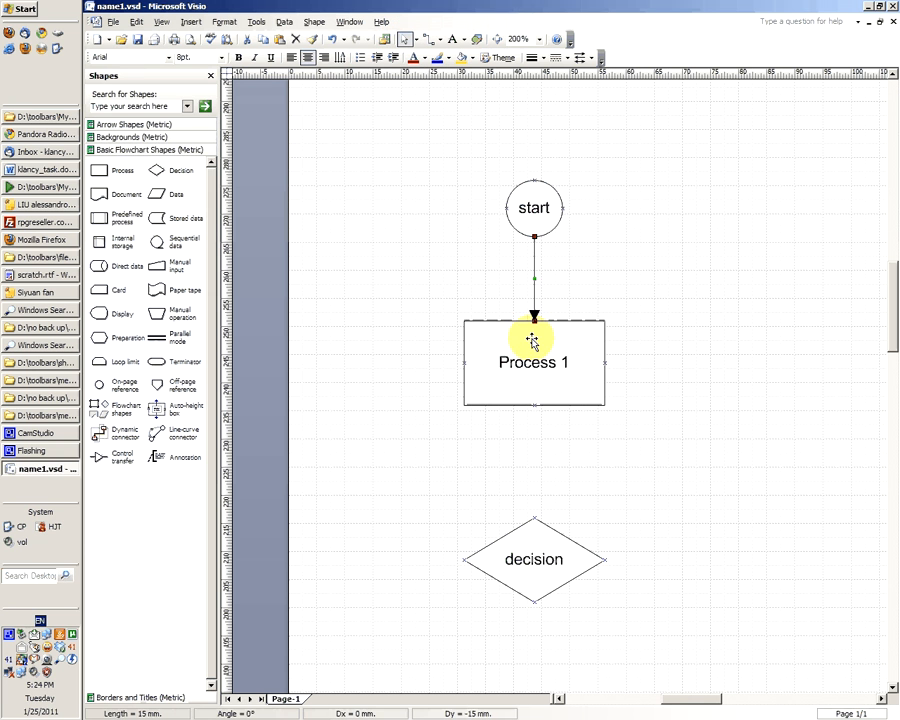
drag(532, 342, 516, 369)
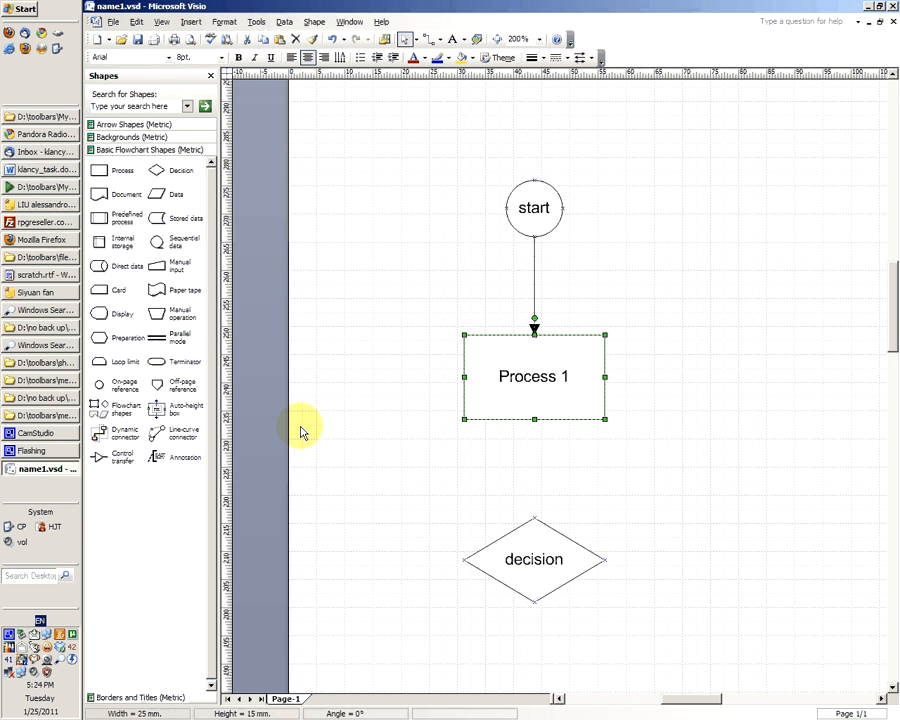
Add a Dynamic connector running from the lower edge of Process 1 to the top corner of the decision diamond.
click(125, 438)
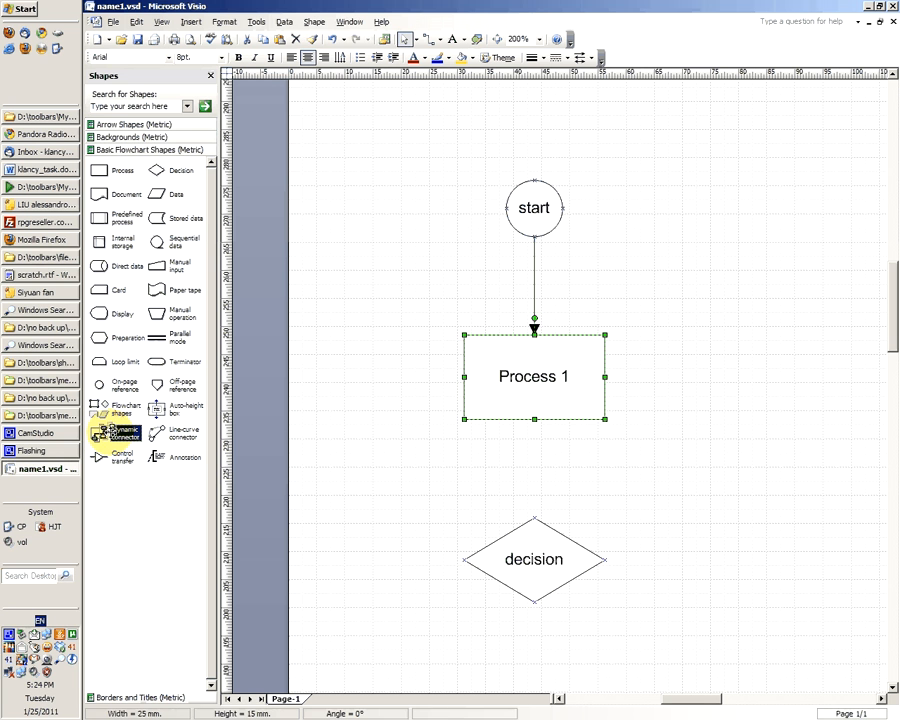
drag(101, 432, 740, 248)
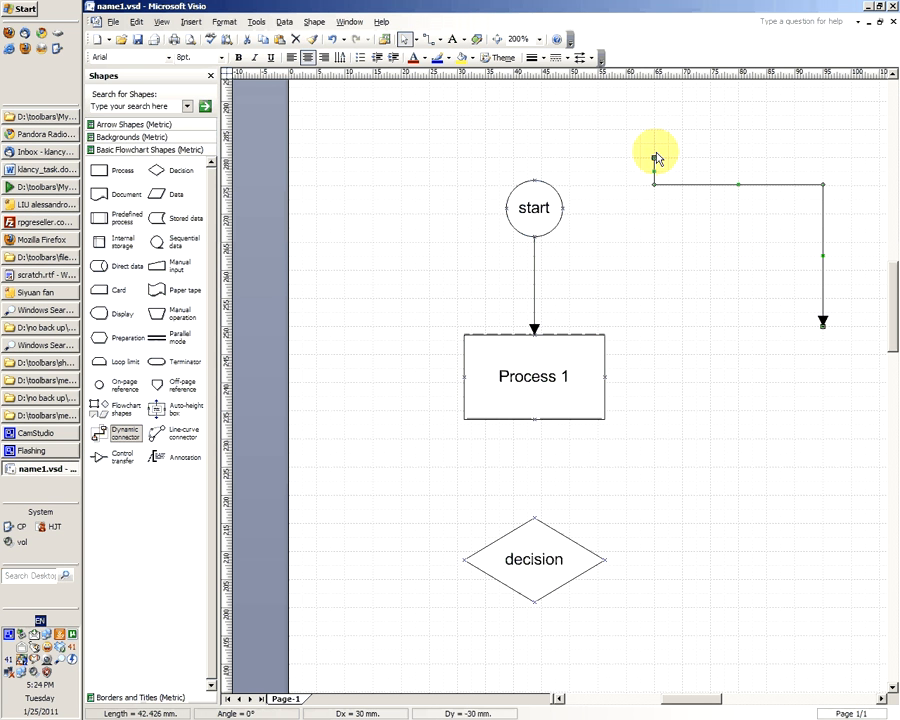
drag(656, 158, 534, 420)
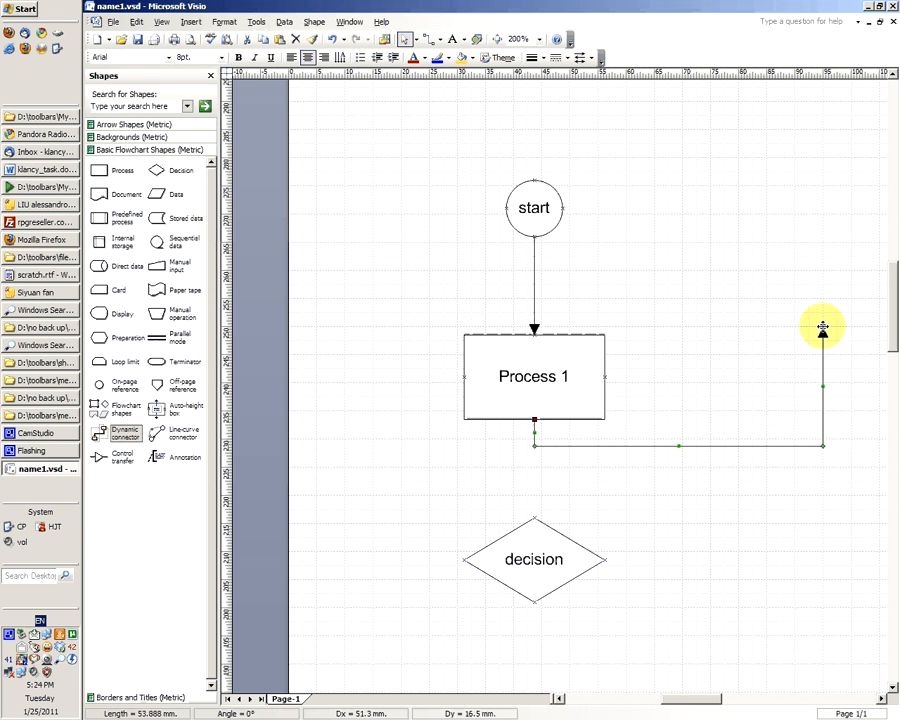
drag(822, 327, 531, 551)
click(698, 468)
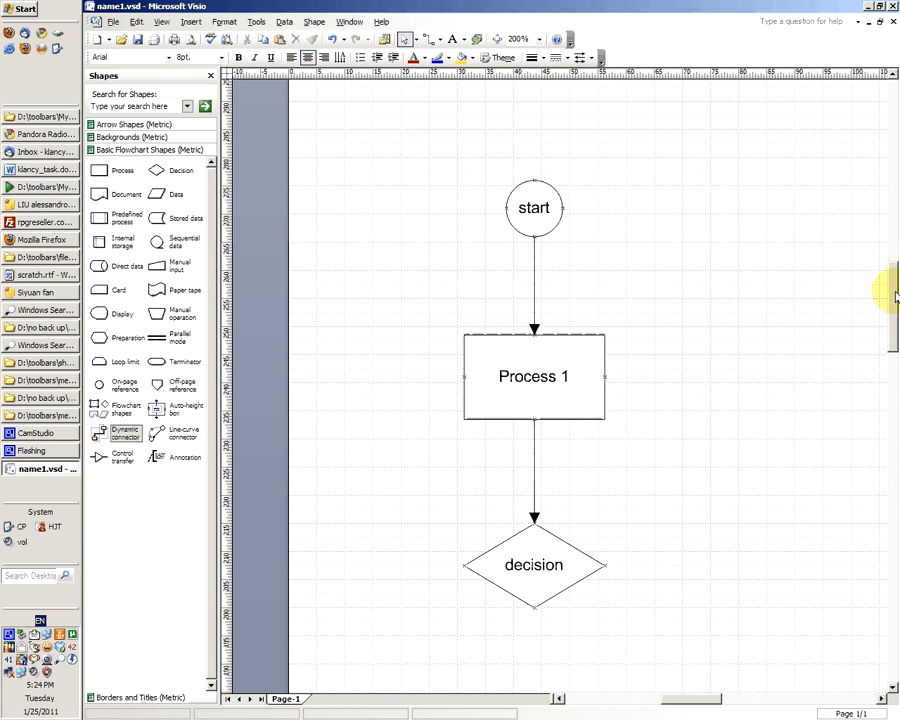
Add a Line-curve connector beside the flowchart and attach its starting point to the decision diamond's right corner.
drag(896, 297, 896, 309)
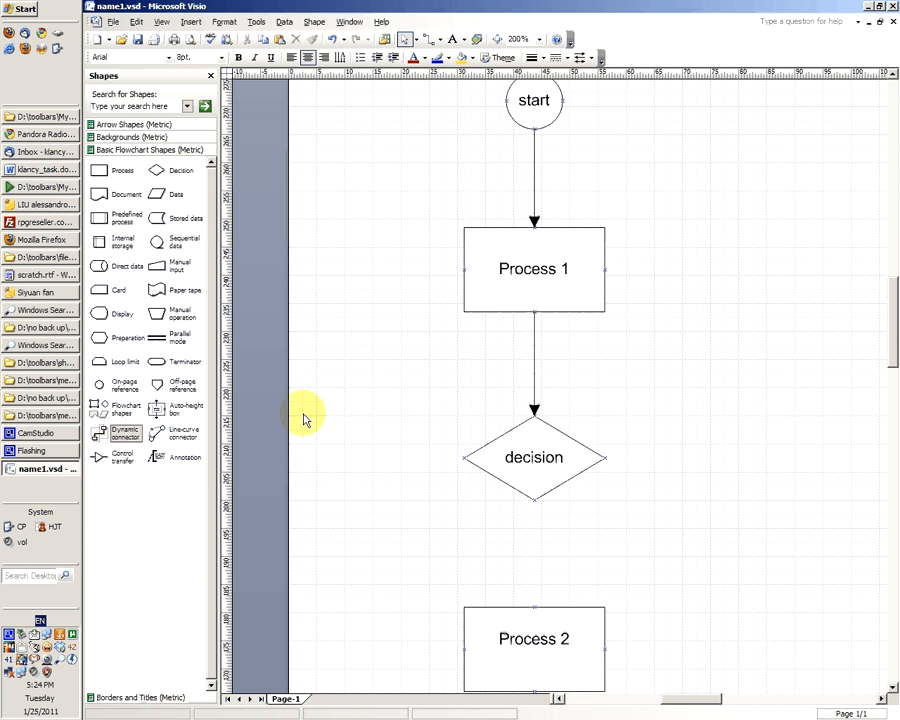
click(180, 436)
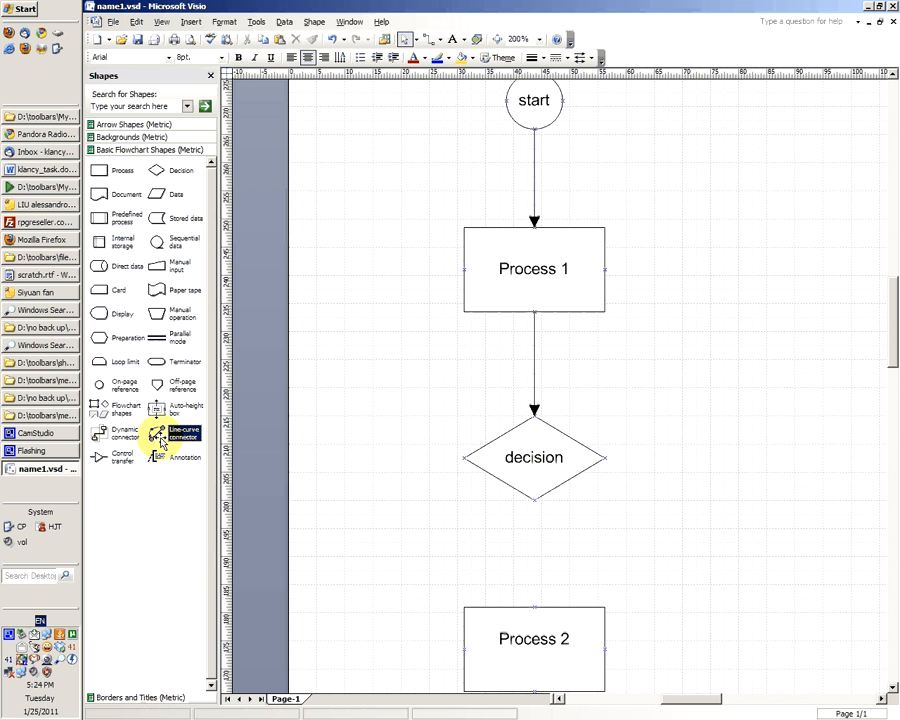
drag(160, 440, 755, 390)
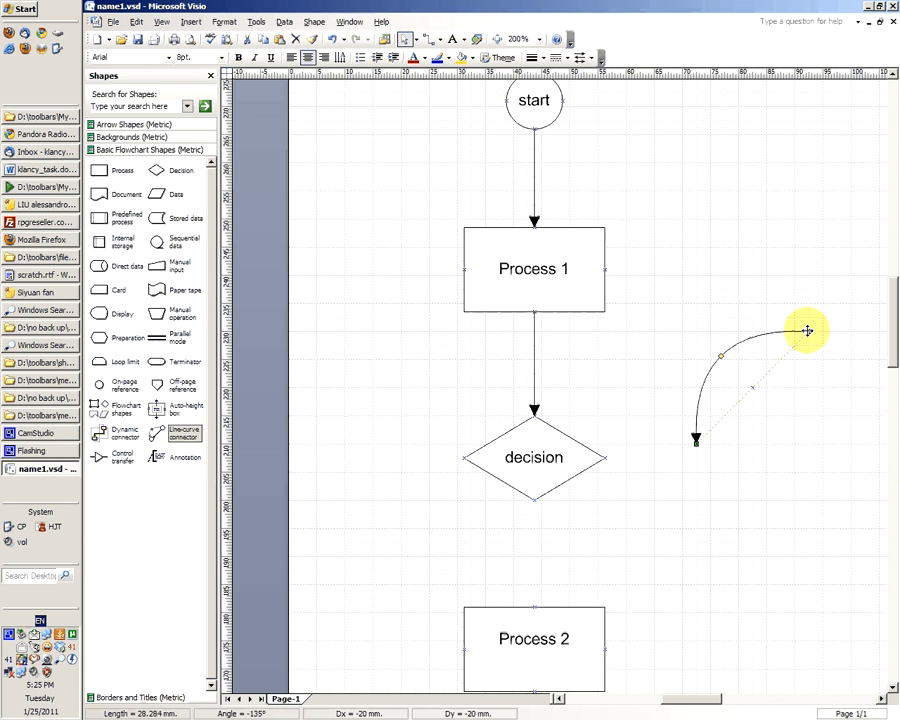
drag(807, 331, 605, 458)
Extend the curved connector's arrow end down and away from the decision diamond, and reshape its bend toward the arrowhead.
scroll(884, 362, down, 5)
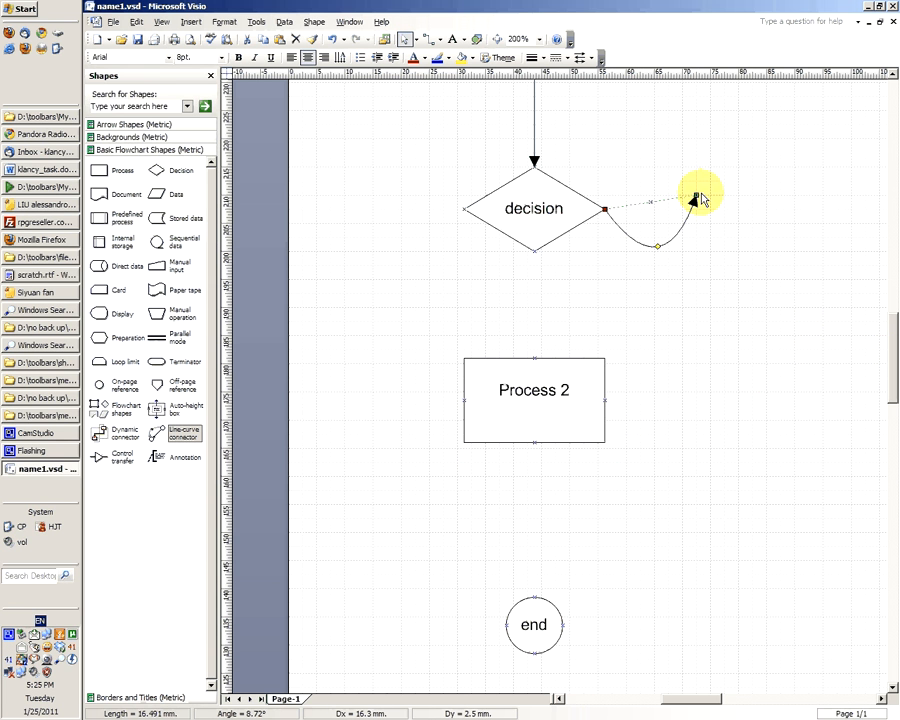
drag(700, 195, 821, 316)
drag(741, 233, 723, 208)
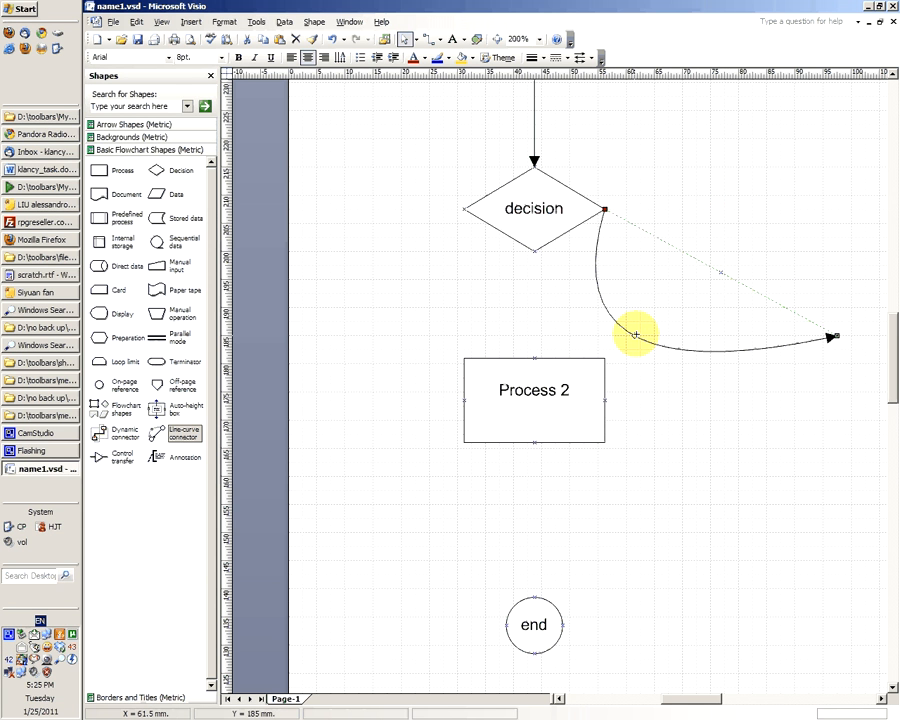
drag(635, 335, 760, 337)
click(691, 278)
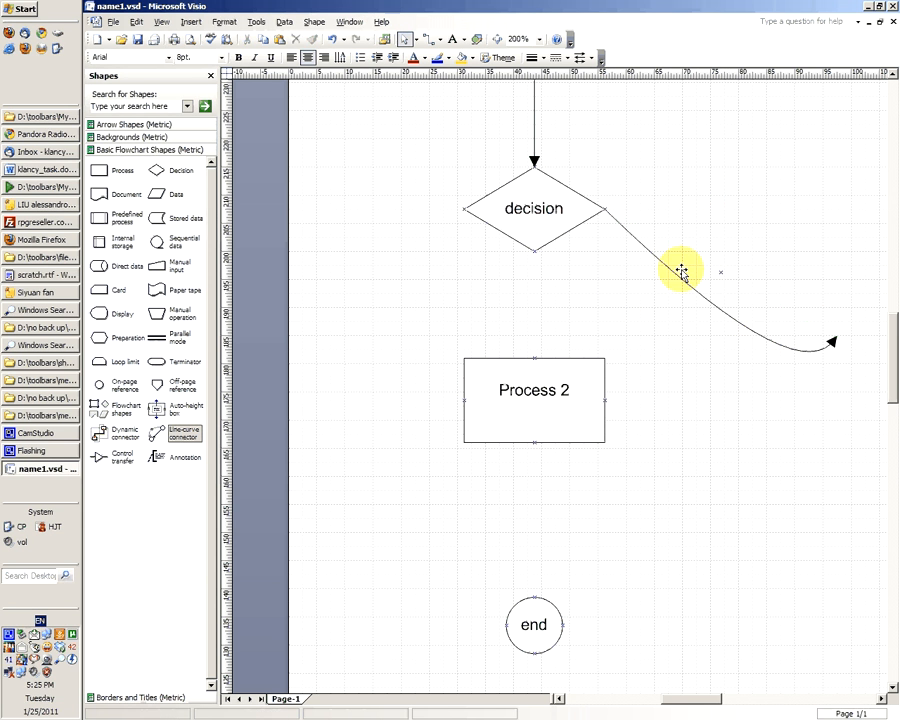
right_click(670, 277)
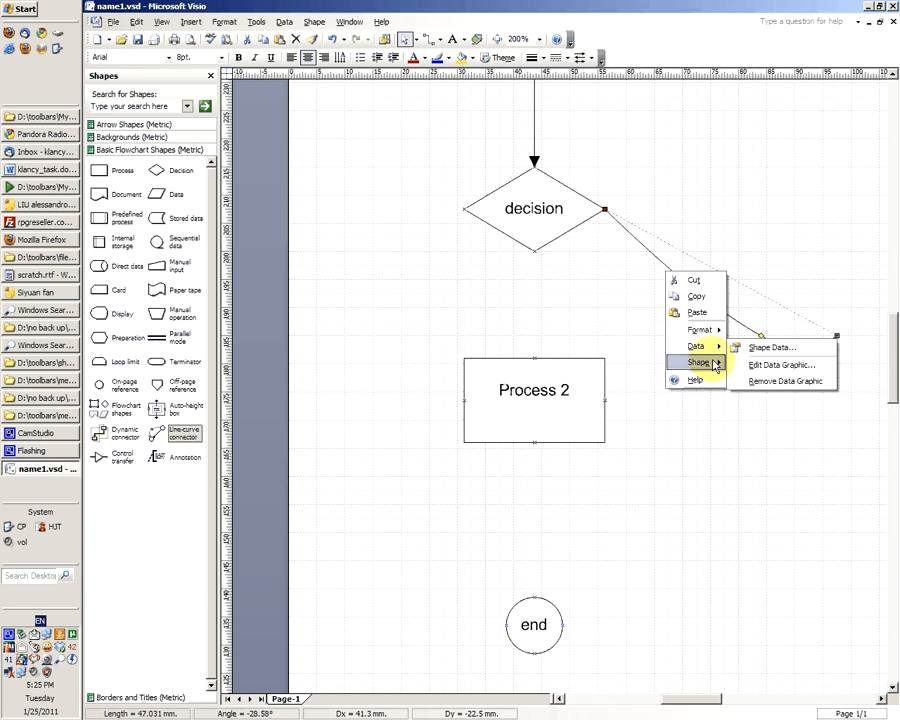
click(615, 307)
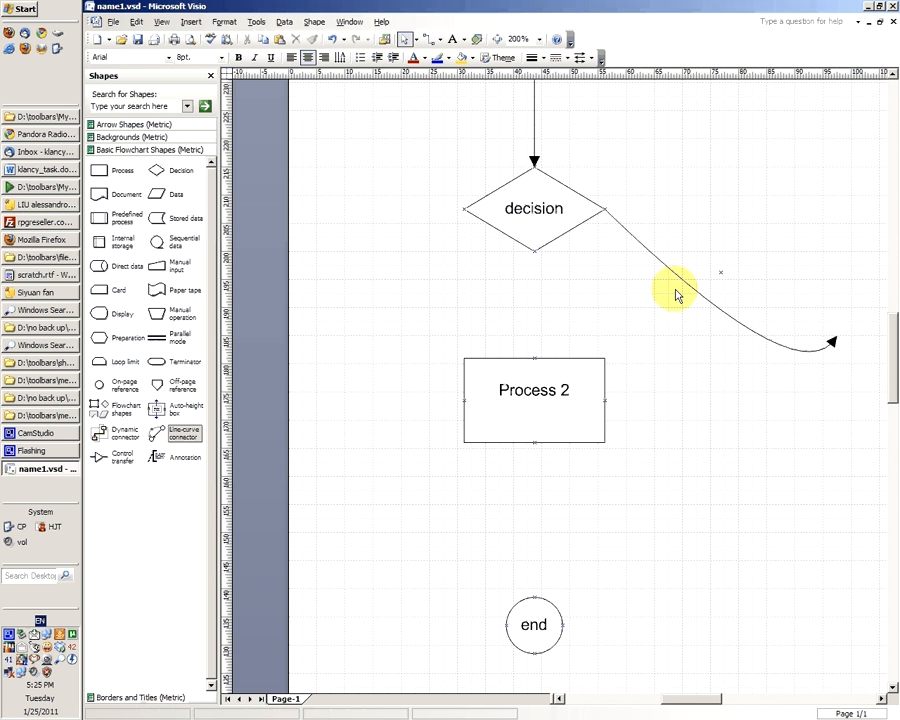
click(734, 321)
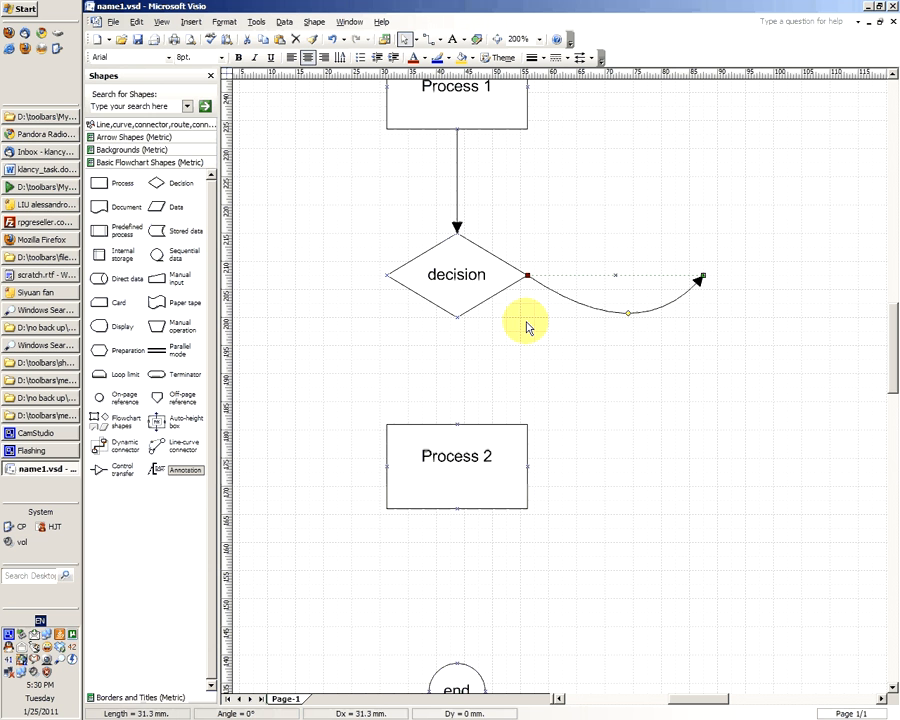
click(463, 283)
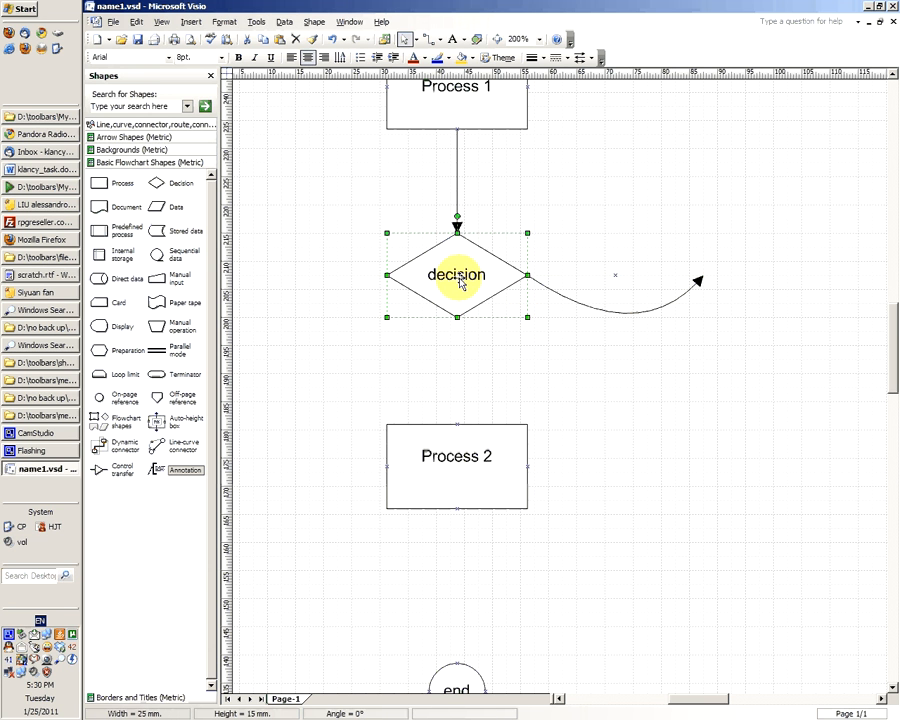
Replace the decision diamond's text with "Do you have blue eyes?".
double_click(460, 283)
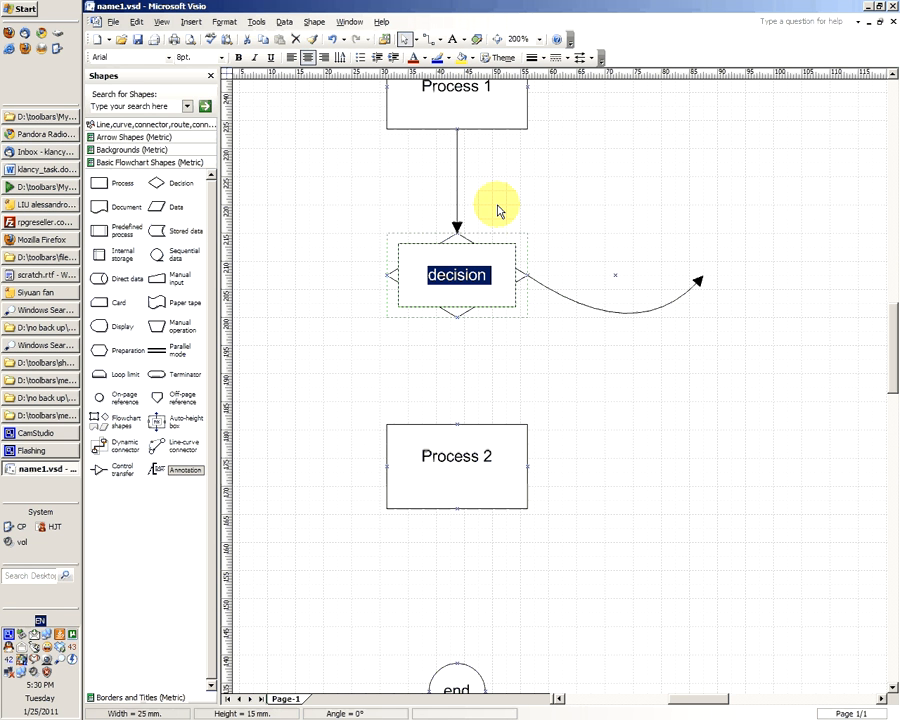
text(Do you have )
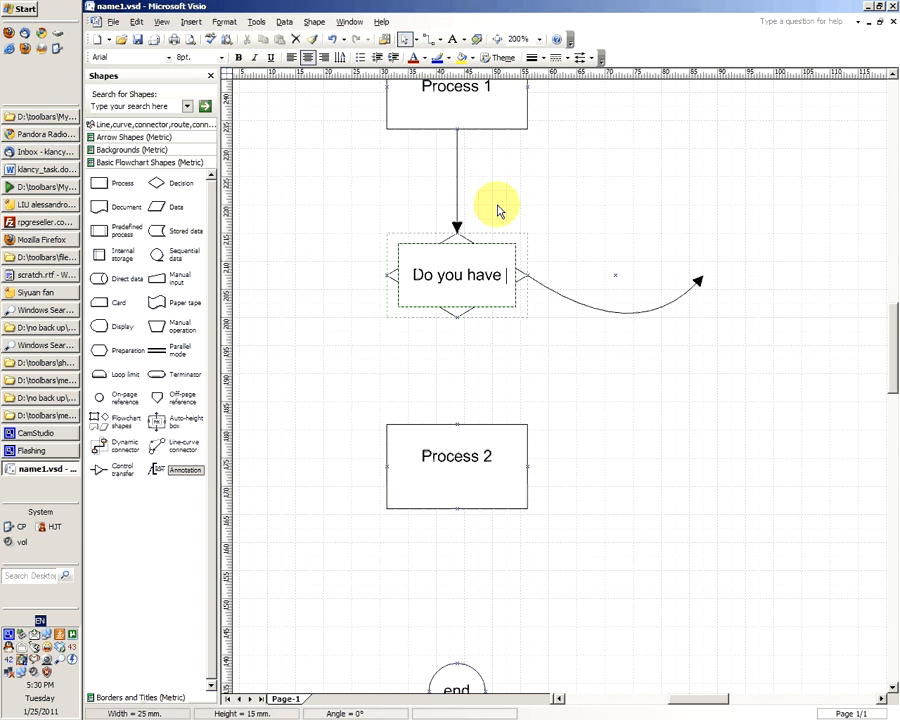
text(blue e)
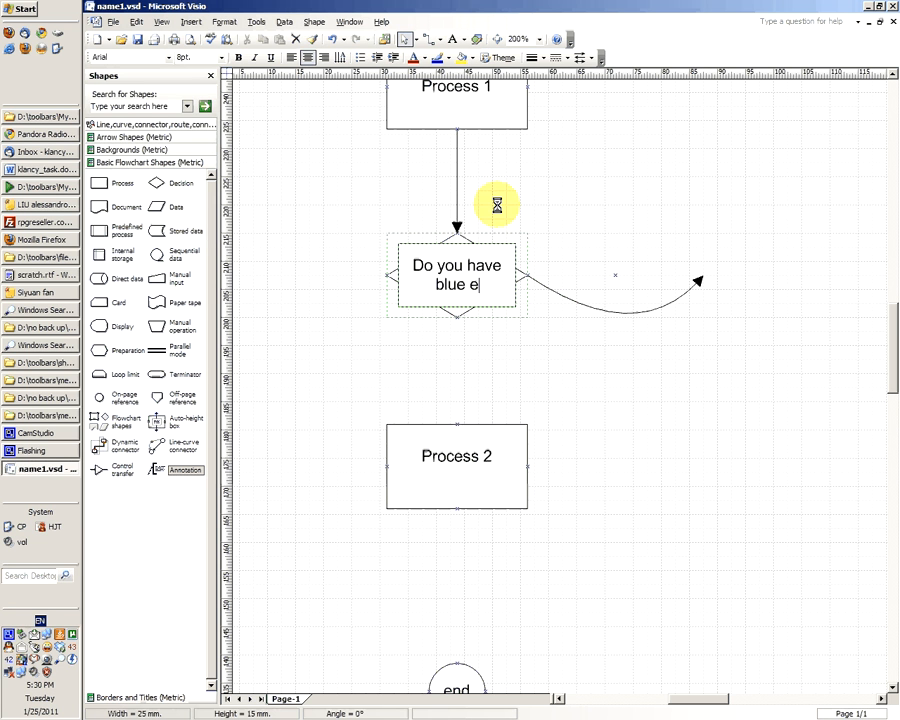
text(yes?)
click(455, 325)
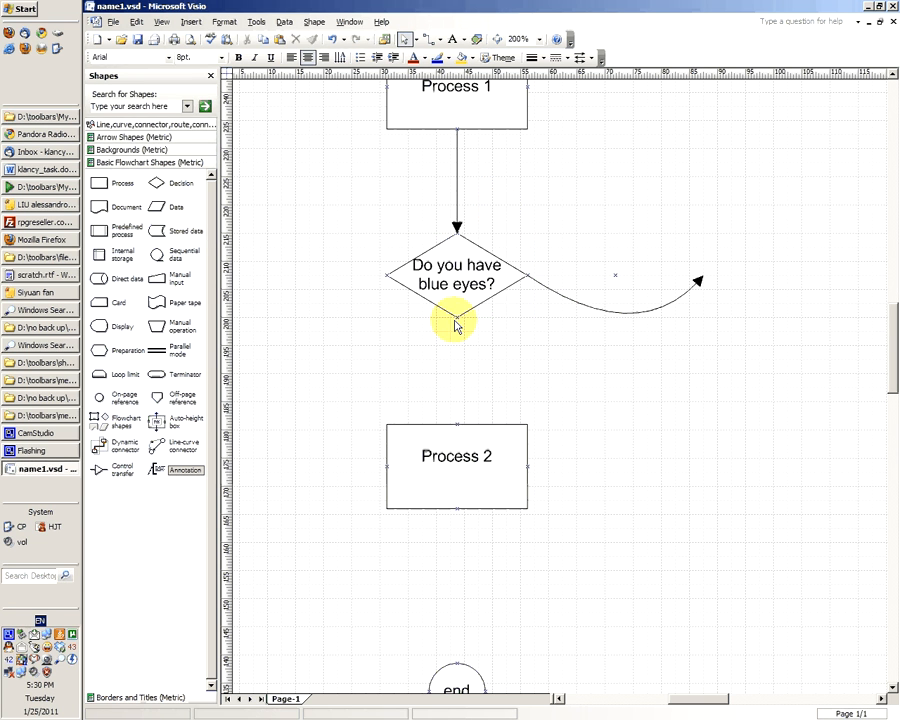
Enlarge the decision diamond to about 27.3 mm wide and 20 mm high, extending its lower and right sides.
click(455, 325)
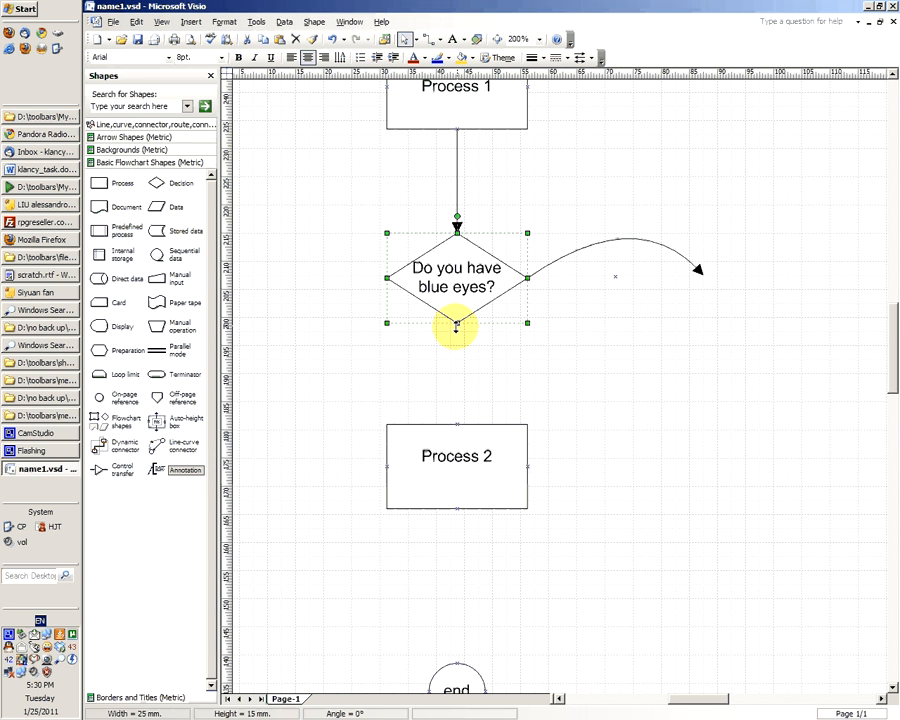
drag(456, 323, 456, 340)
drag(527, 288, 540, 288)
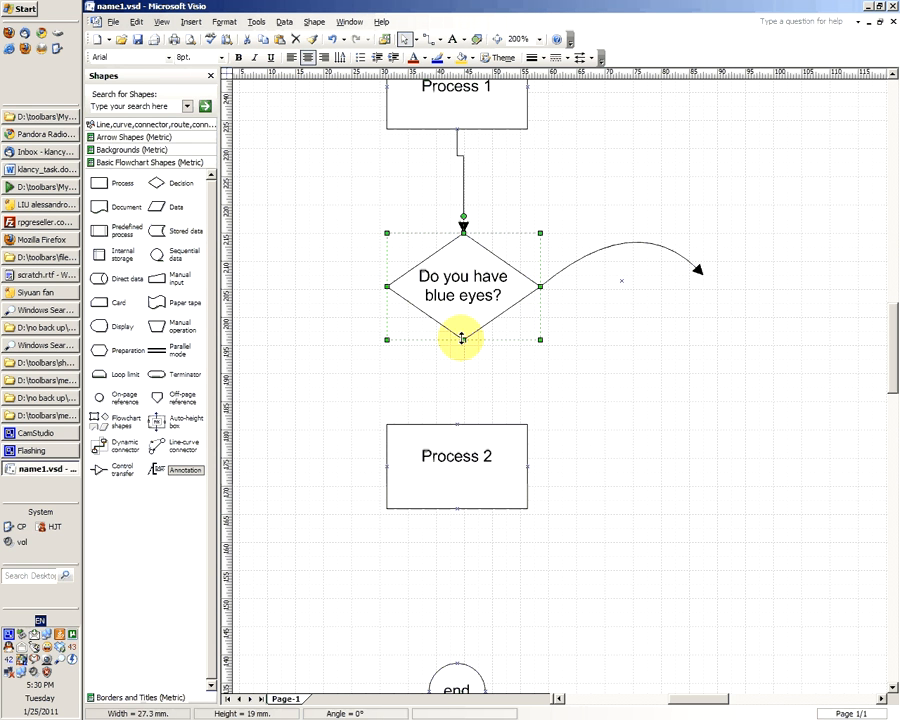
drag(462, 339, 463, 345)
key(Escape)
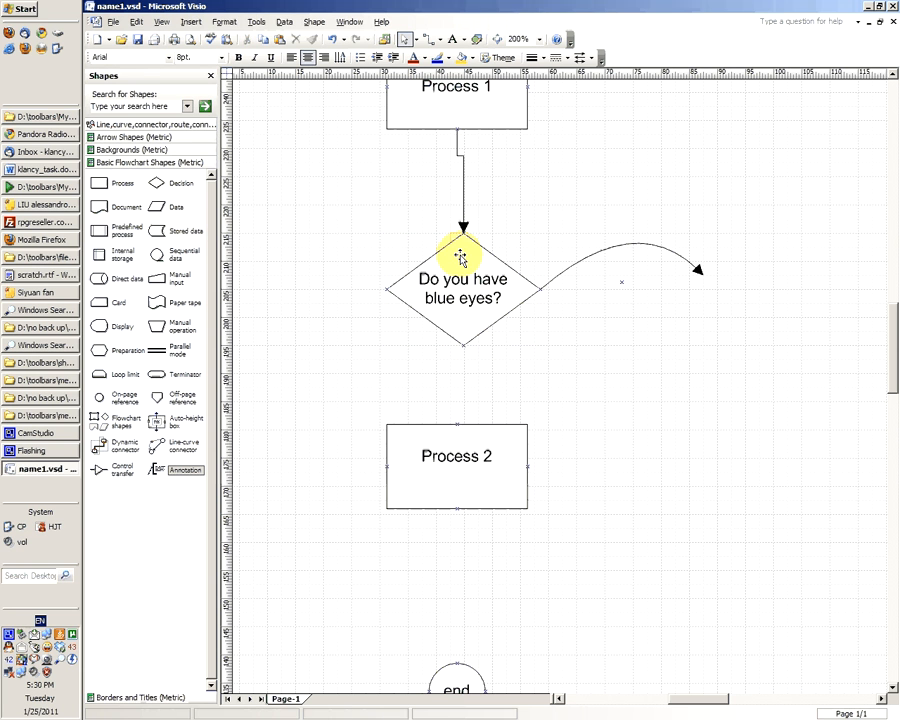
Shift the decision diamond slightly left so the connector from Process 1 runs straight down into it.
click(460, 257)
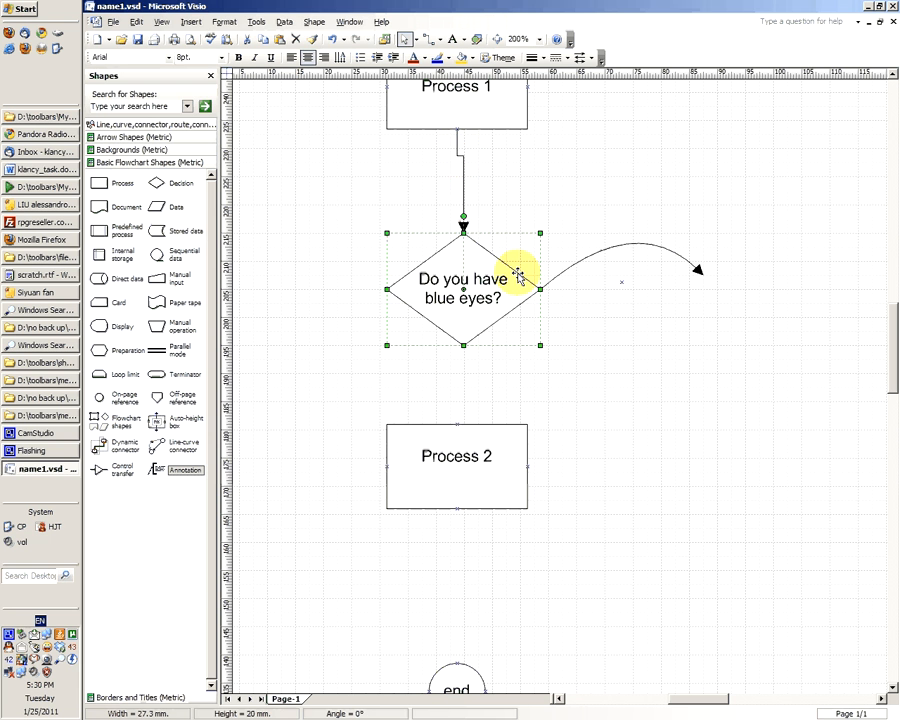
drag(519, 275, 518, 275)
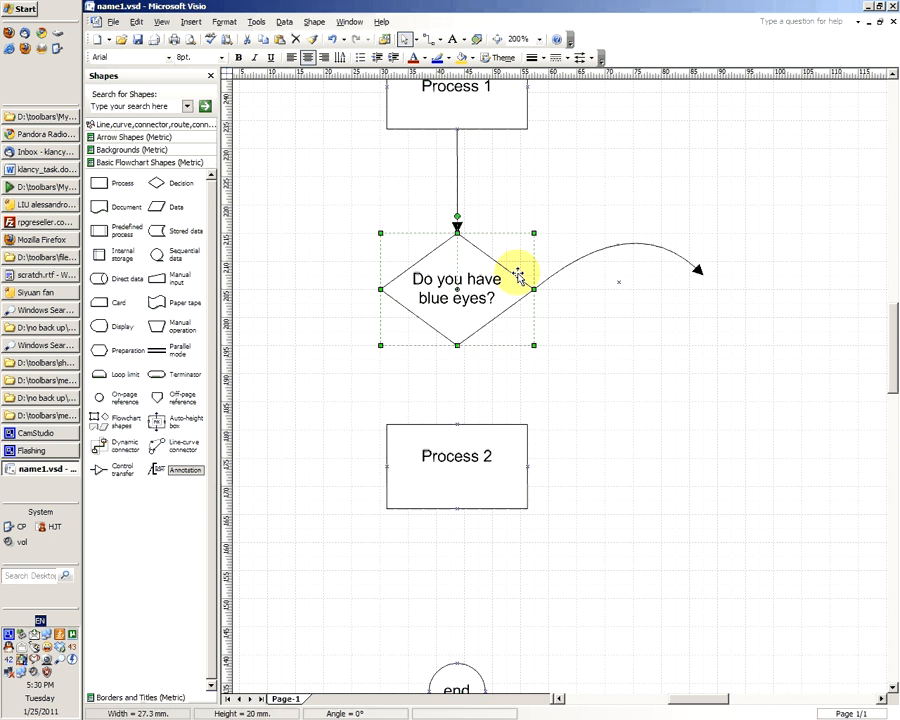
click(337, 182)
click(480, 262)
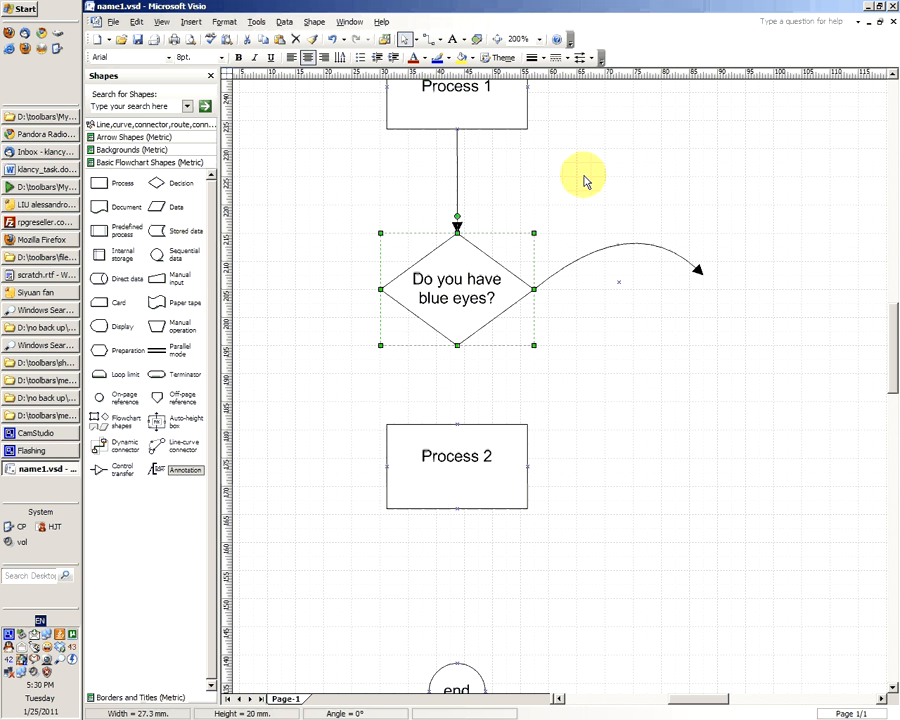
click(338, 181)
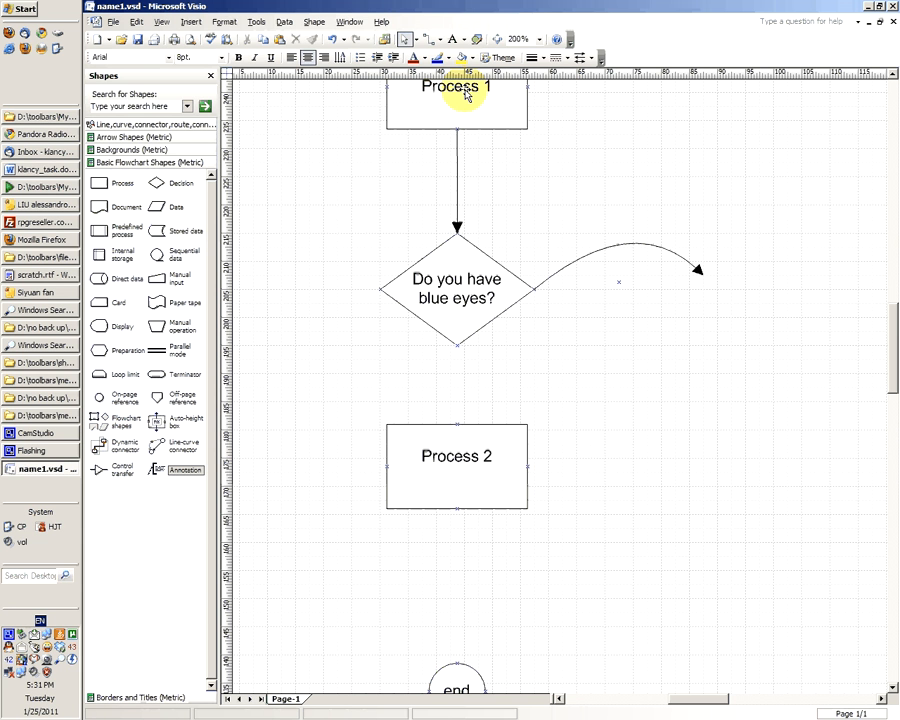
Connect the decision diamond's lower corner to the upper edge of Process 2 and label that connector "Yes".
click(429, 42)
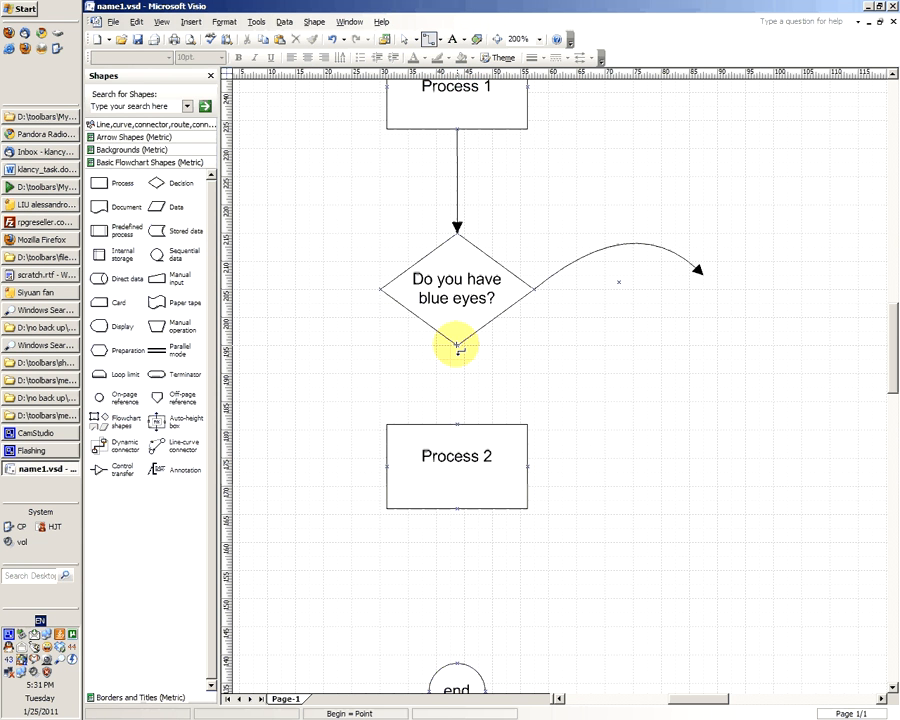
drag(457, 347, 457, 419)
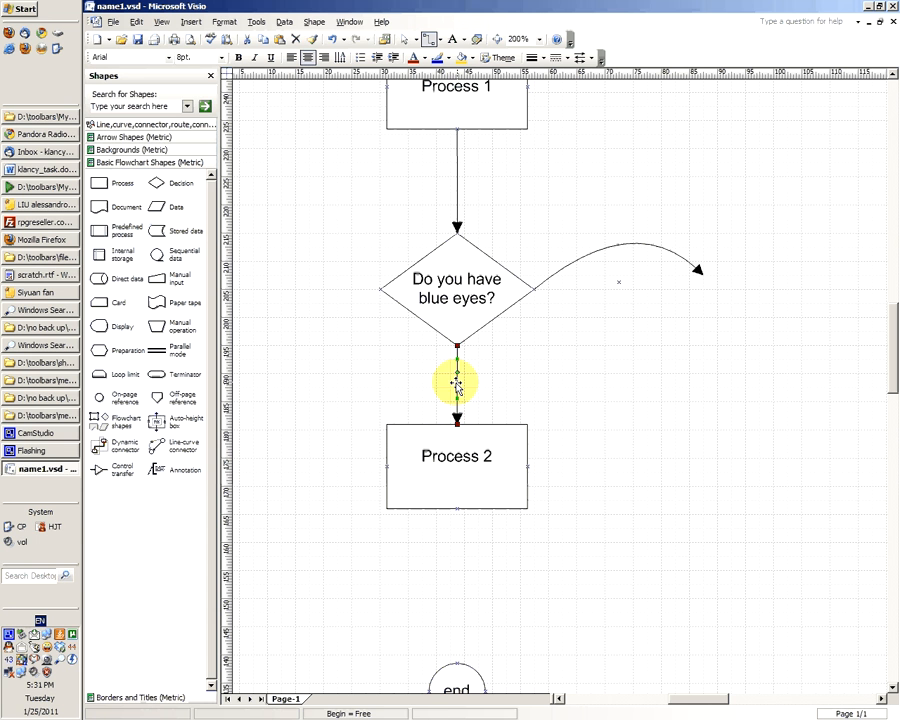
double_click(456, 385)
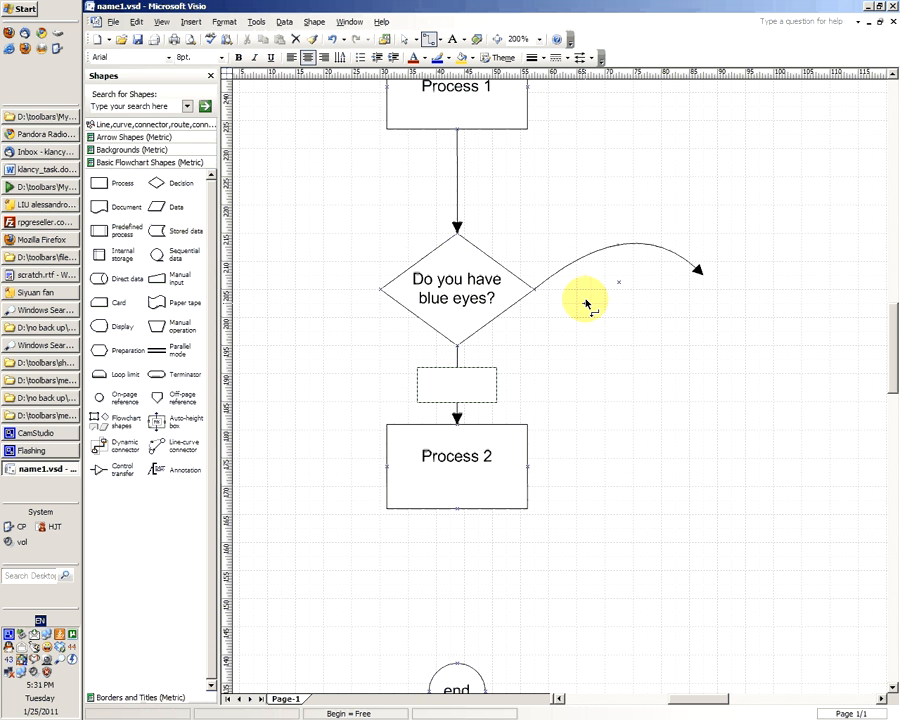
text(Yes)
click(560, 362)
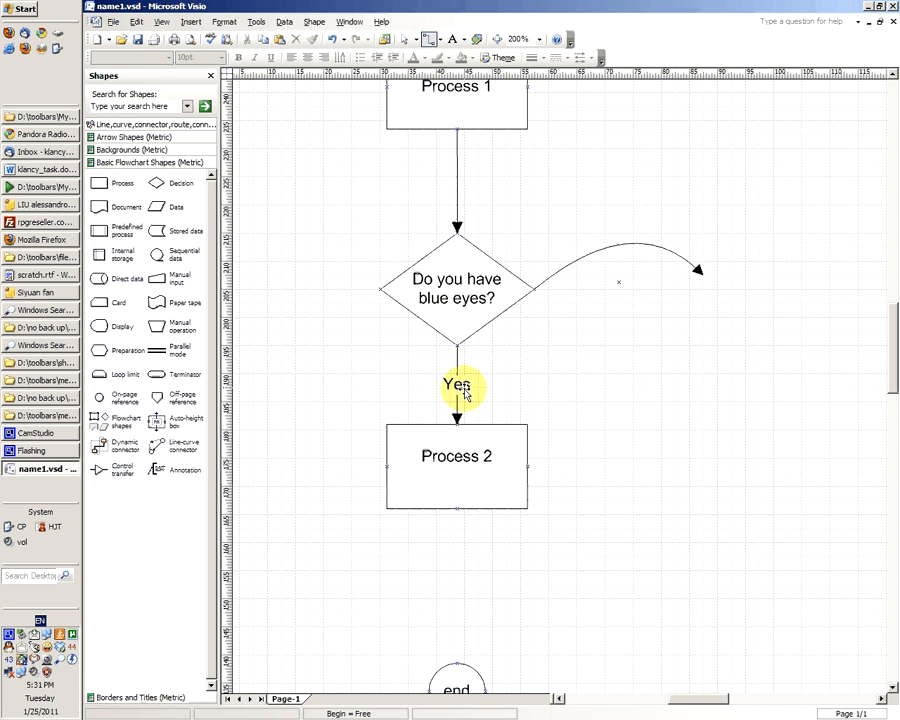
Label the curved connector leaving the decision diamond's right corner "no".
double_click(612, 251)
text(no)
click(670, 137)
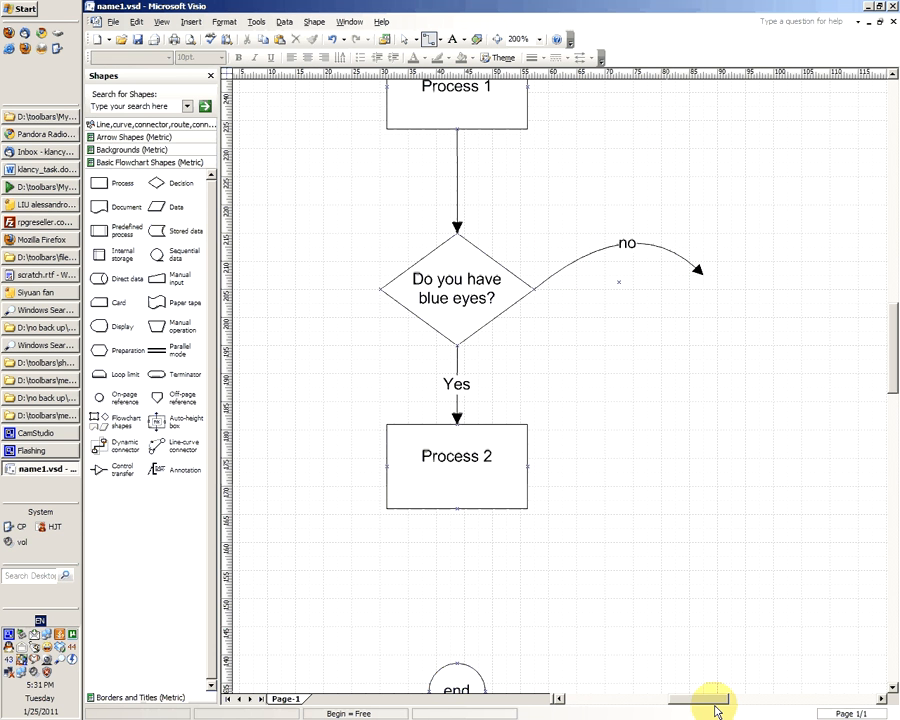
Add a Process shape to the right of the decision diamond and attach the "no" connector's arrow end to its left edge.
drag(716, 709, 714, 704)
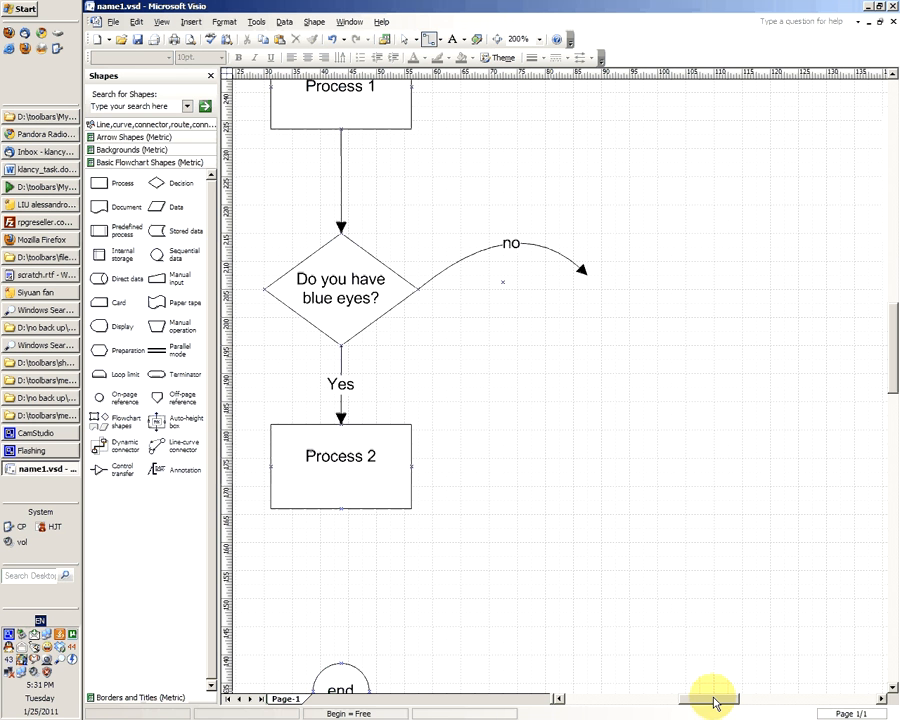
drag(714, 704, 701, 706)
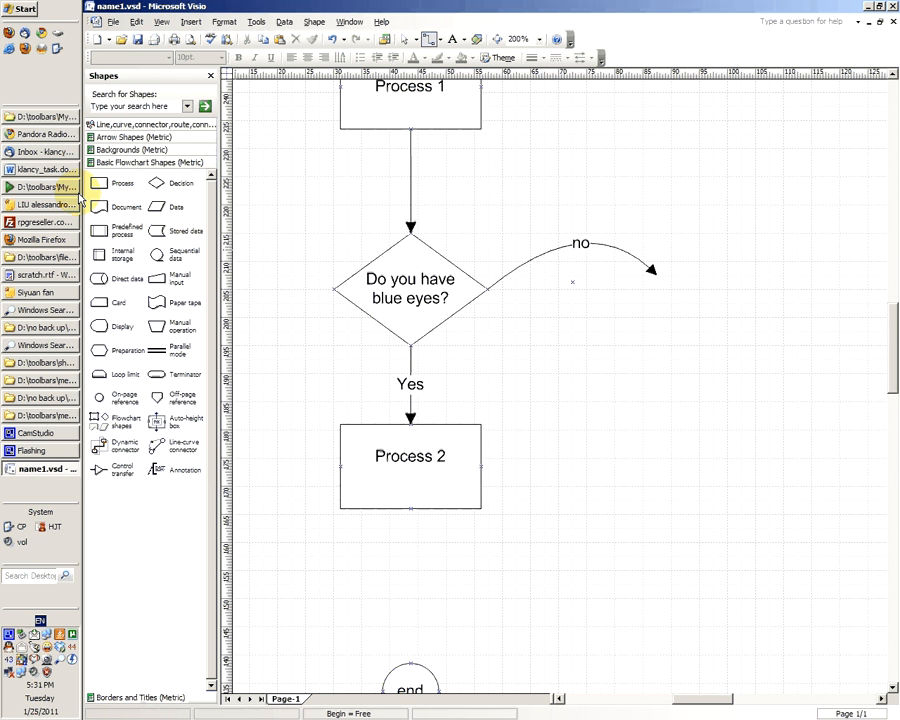
click(100, 181)
drag(100, 181, 655, 340)
click(655, 274)
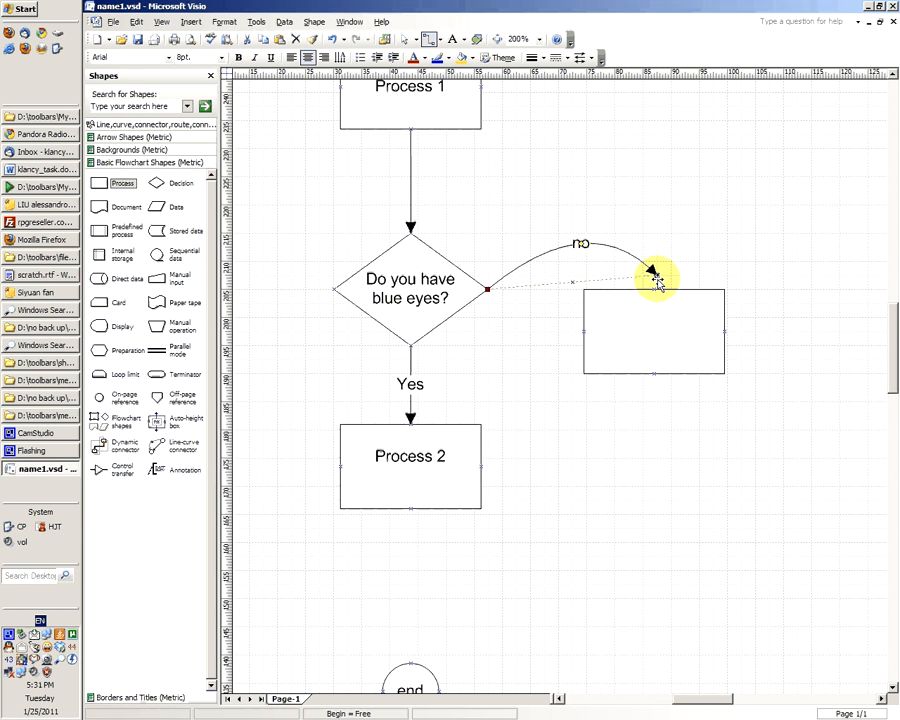
drag(655, 276, 668, 360)
click(618, 330)
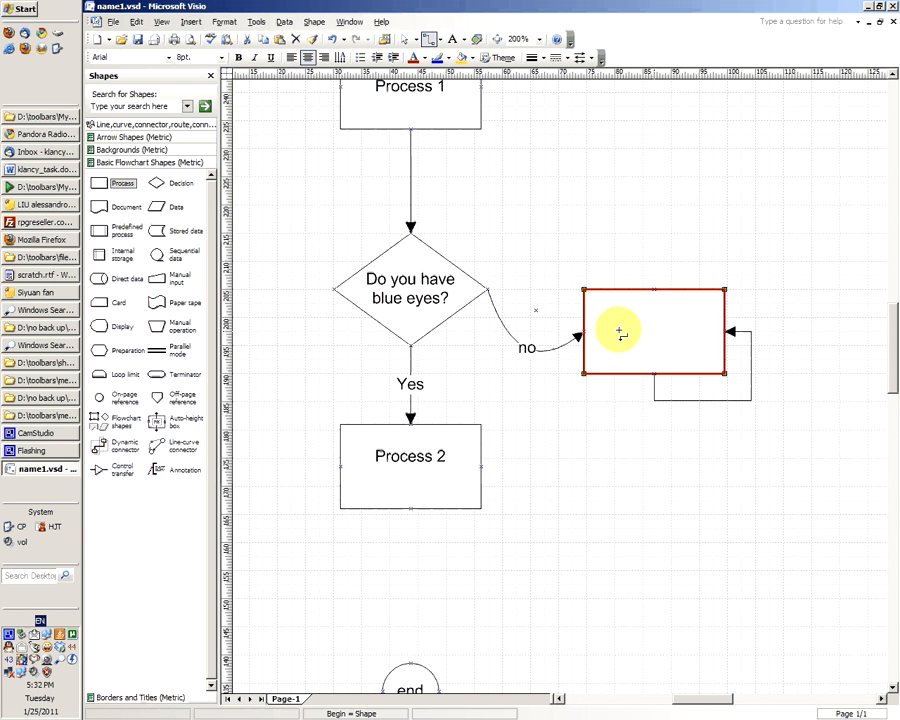
Move the blank process box up, above the level of the decision diamond, using the Pointer tool.
mouse_move(619, 331)
mouse_down()
mouse_move(642, 333)
mouse_move(617, 314)
mouse_up()
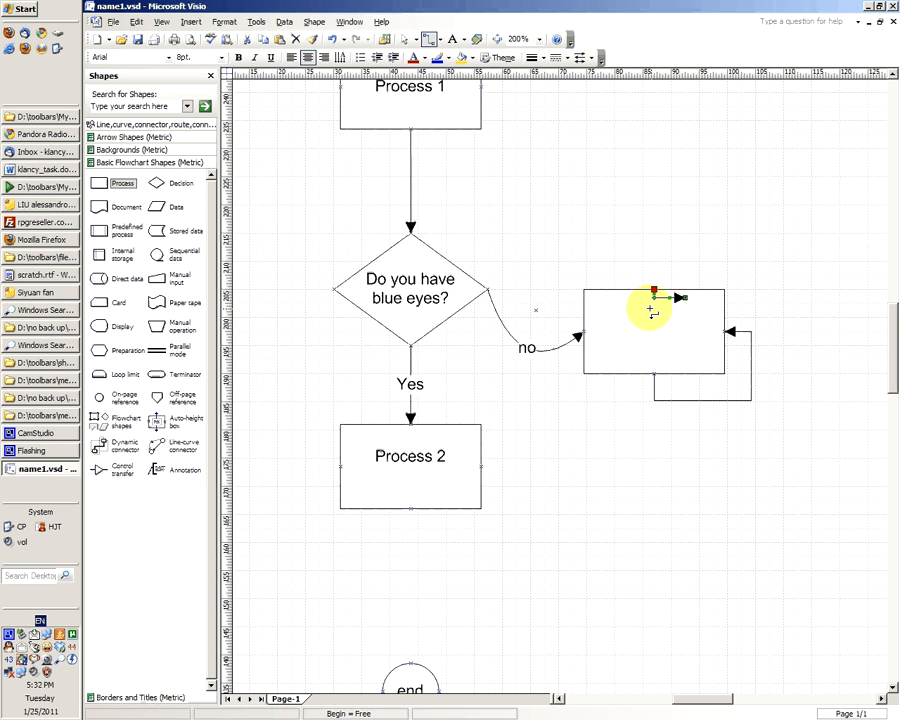
click(404, 40)
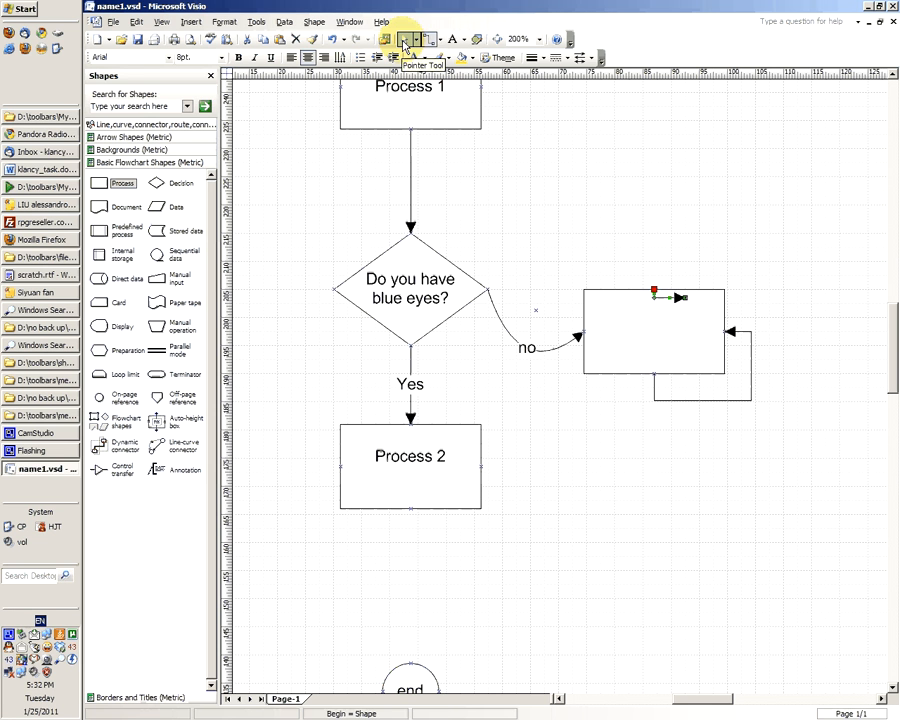
click(404, 43)
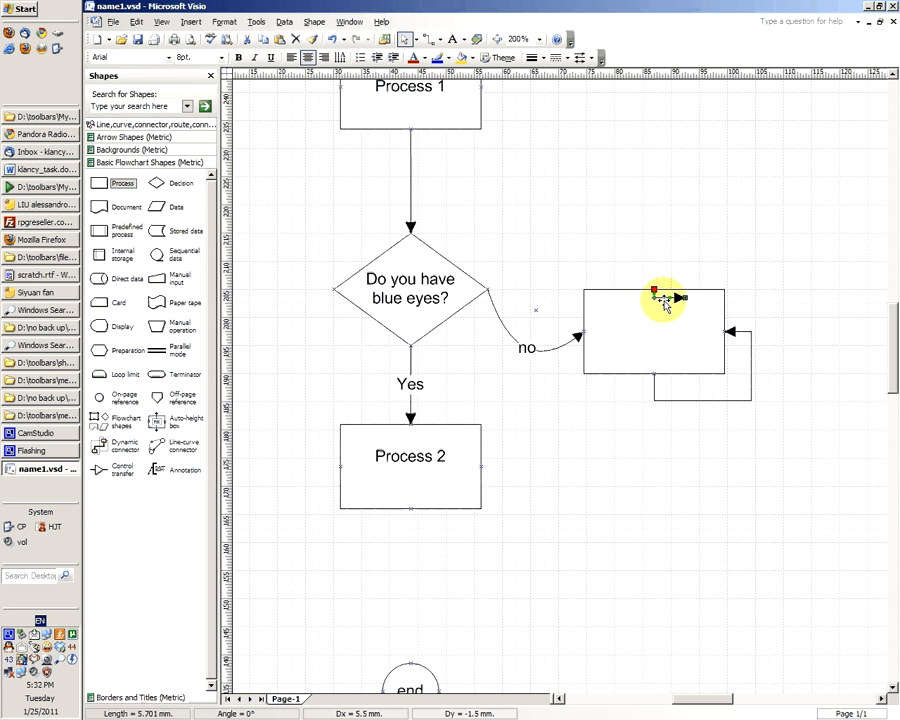
click(625, 338)
drag(625, 338, 623, 211)
Delete the two stray connectors around the blank process box.
click(702, 278)
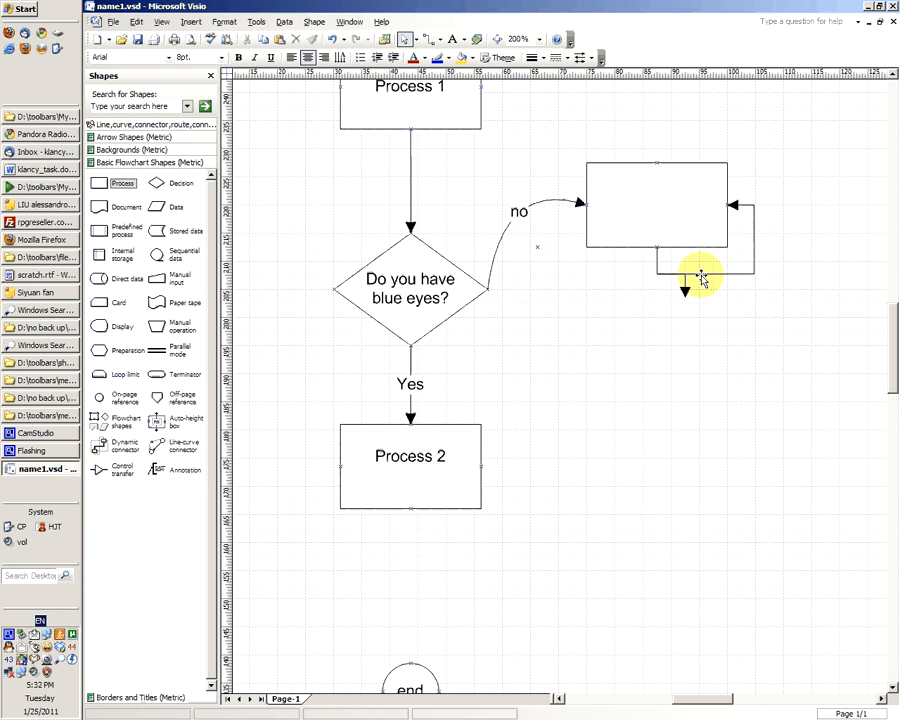
click(429, 41)
key(ctrl+z)
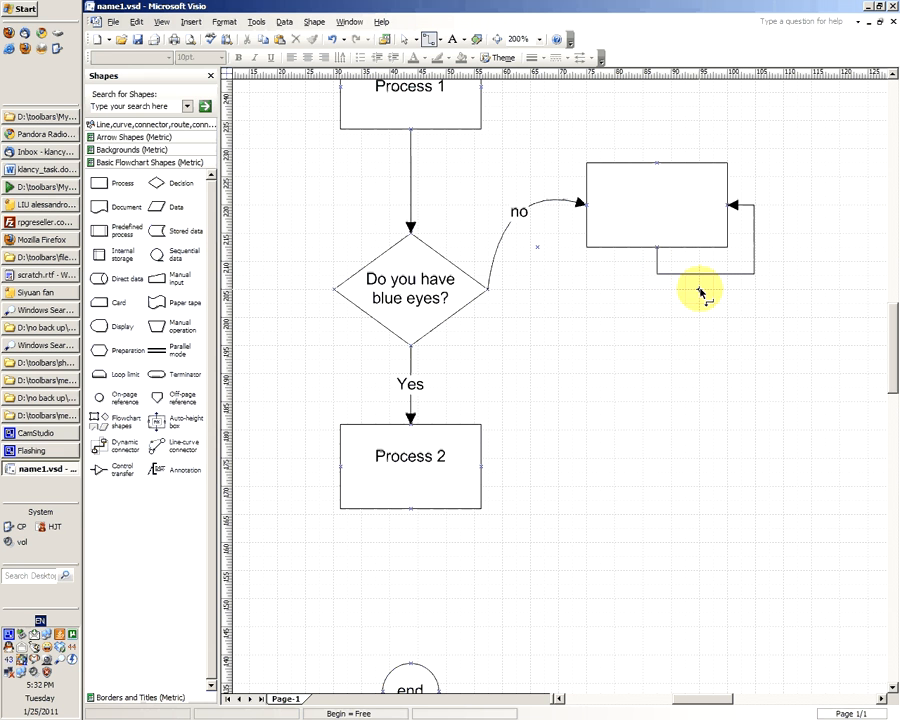
click(707, 273)
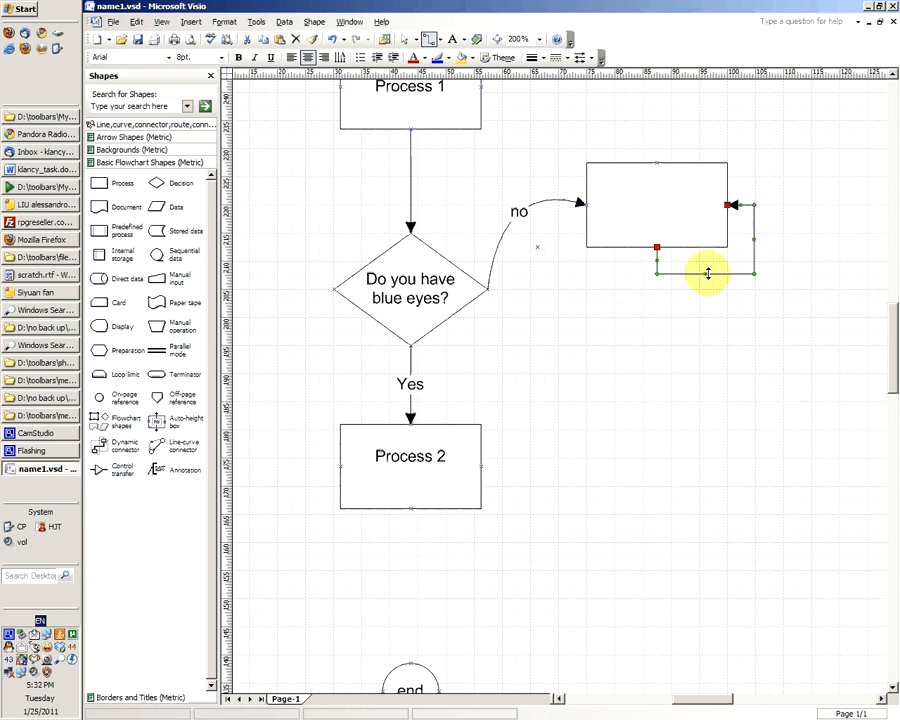
key(Delete)
Move the blank process box down and slightly right so it sits level with the decision diamond.
click(406, 40)
drag(637, 201, 665, 291)
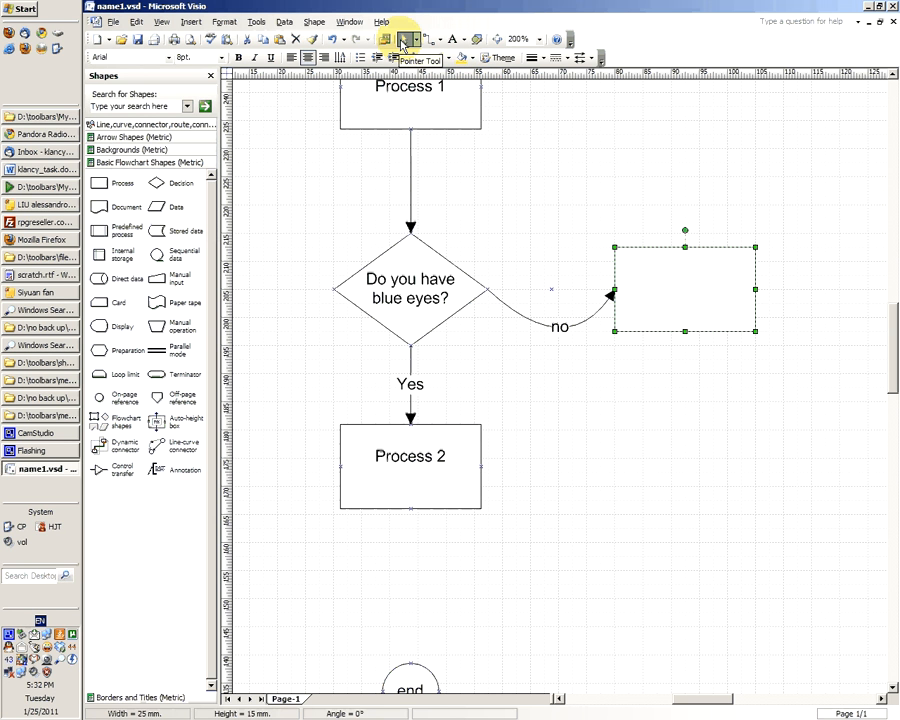
click(432, 41)
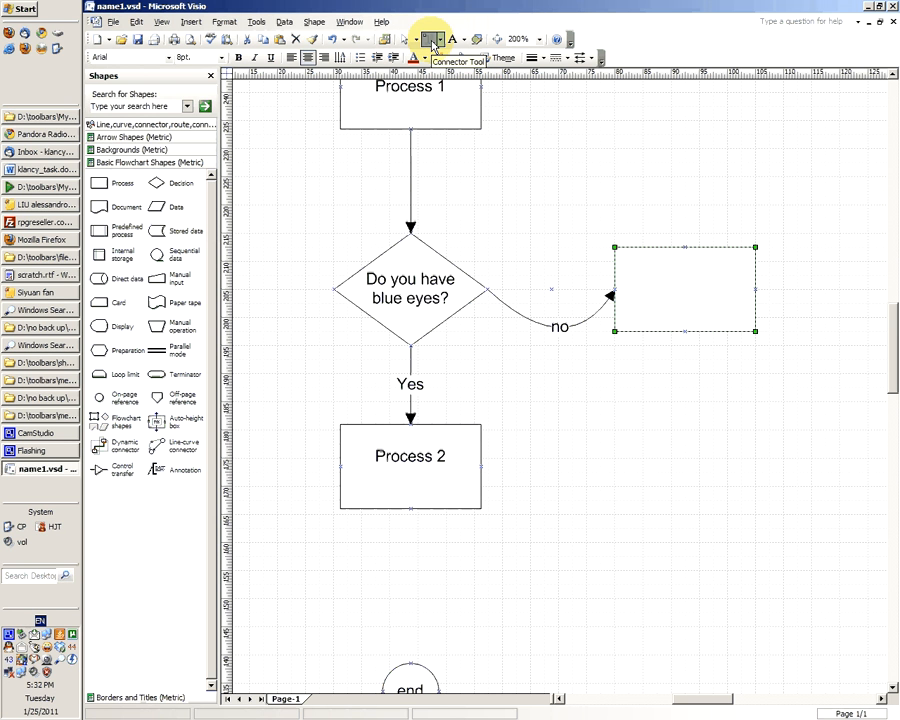
key(ctrl+1)
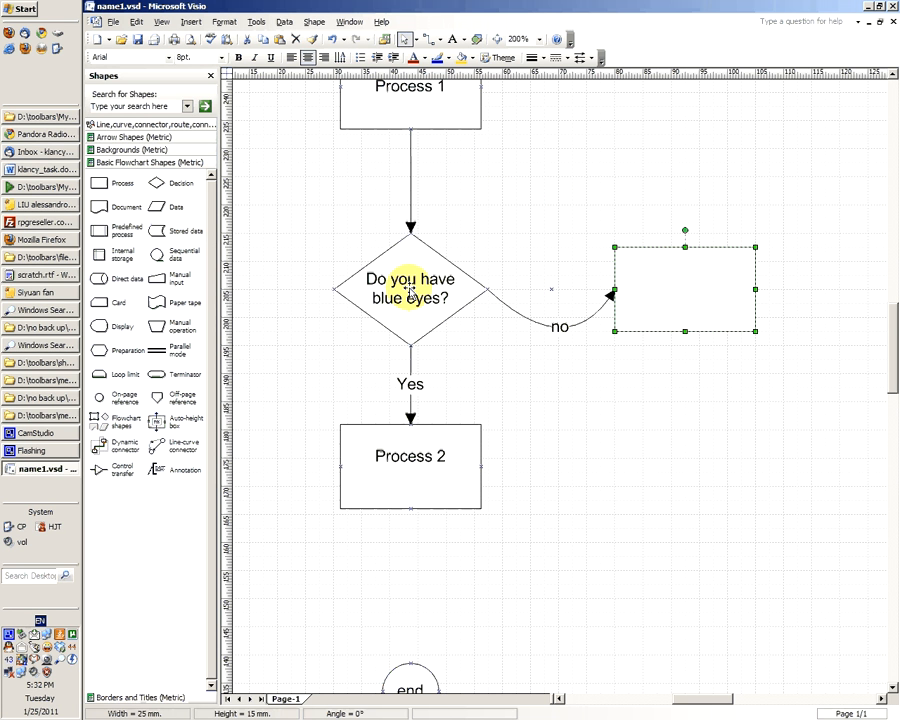
Replace the text of Process 2 with "Blink once" and label the blank process box "Blink twice".
click(430, 467)
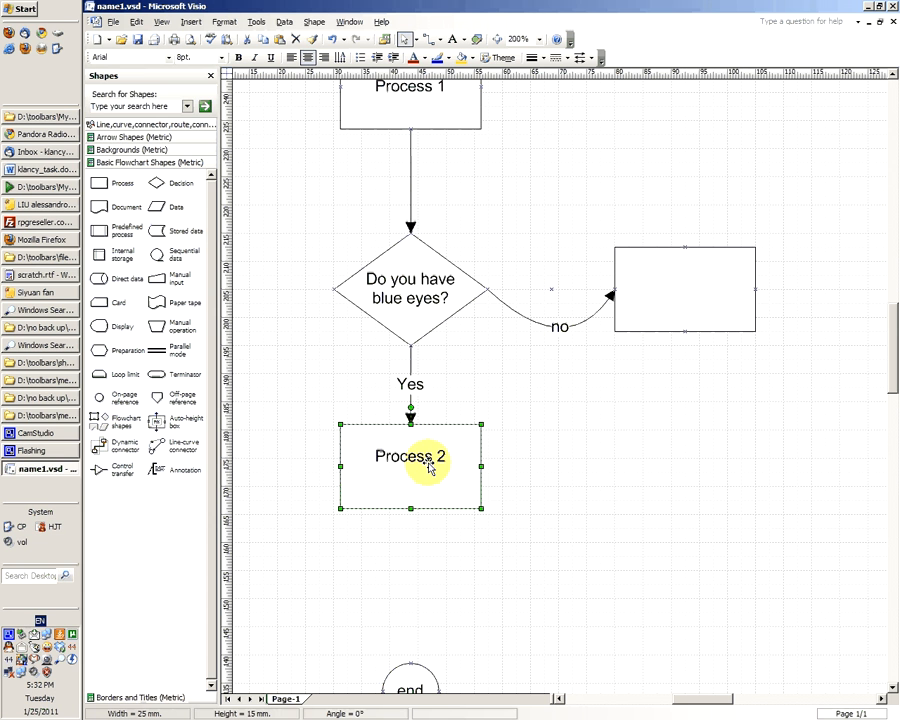
double_click(430, 467)
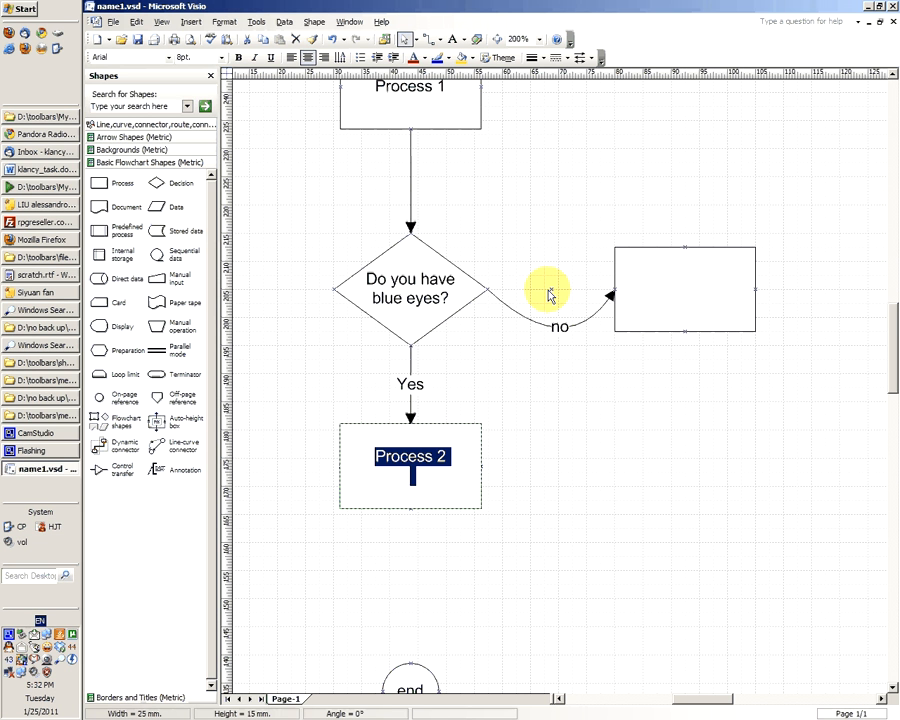
text(Blink once)
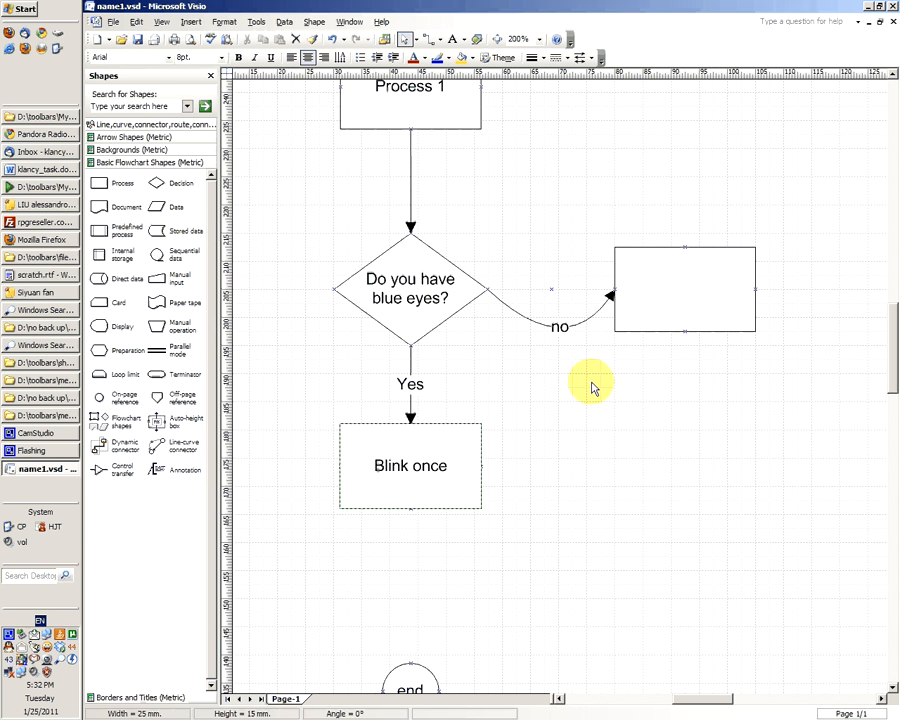
double_click(663, 278)
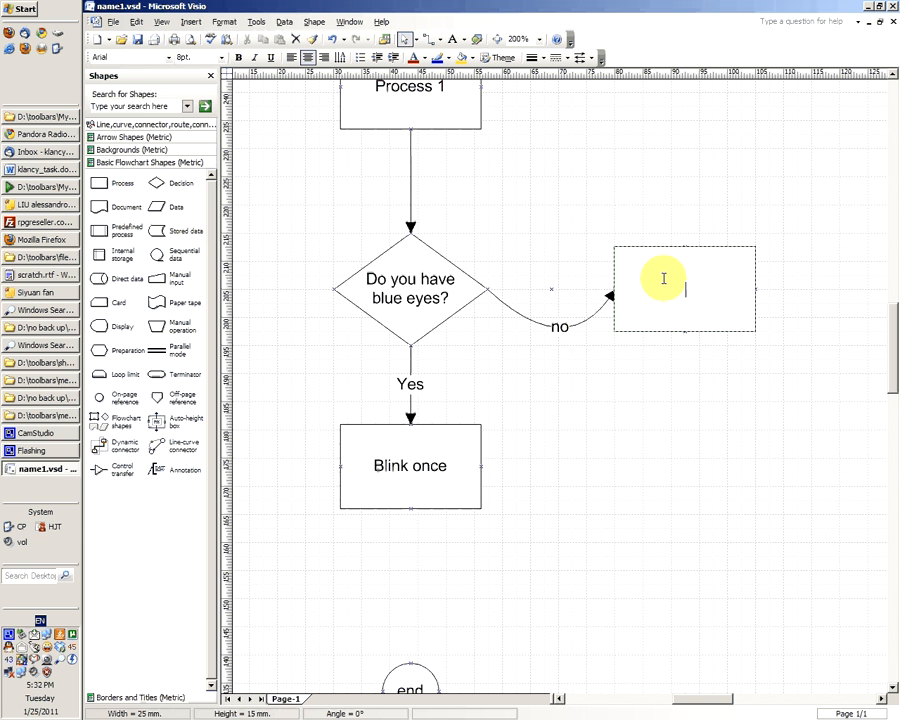
text(blink twice)
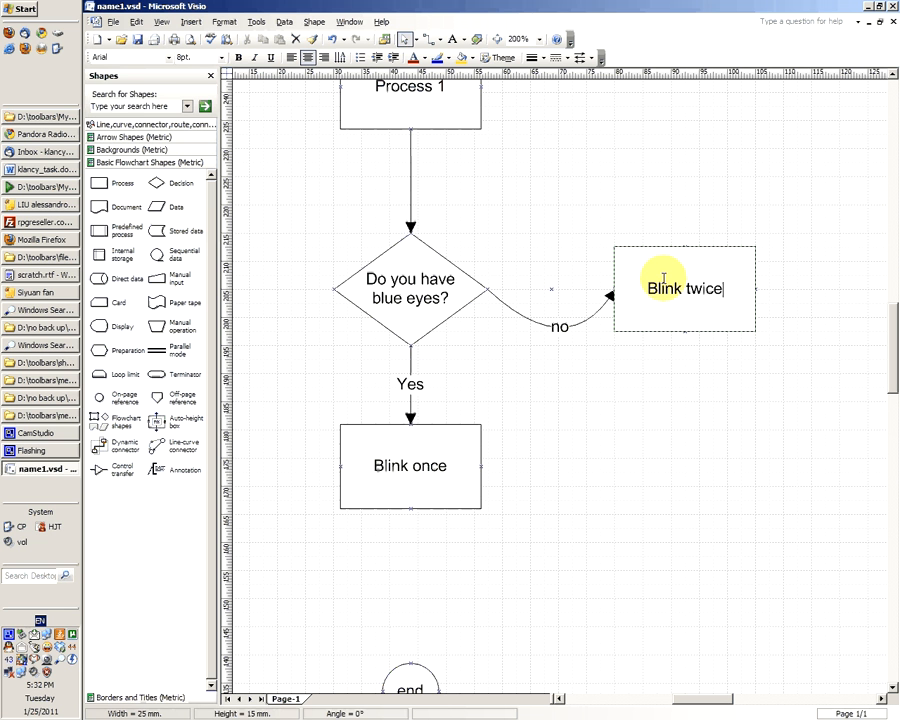
click(670, 407)
scroll(887, 393, down, 2)
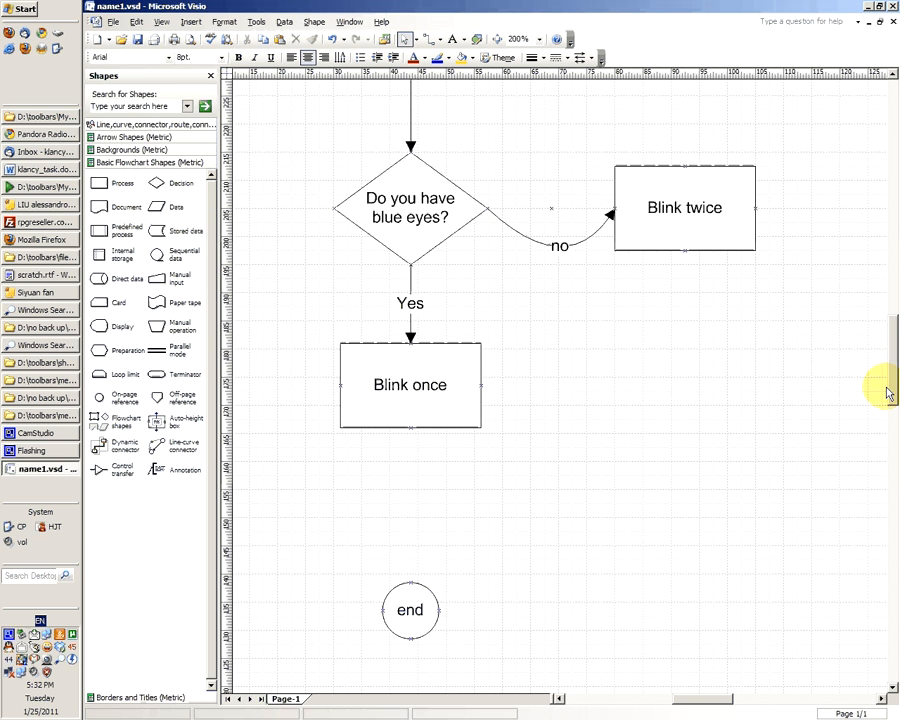
Connect the lower edges of the "Blink once" and "Blink twice" boxes to the end circle with the Connector tool.
scroll(887, 393, down, 1)
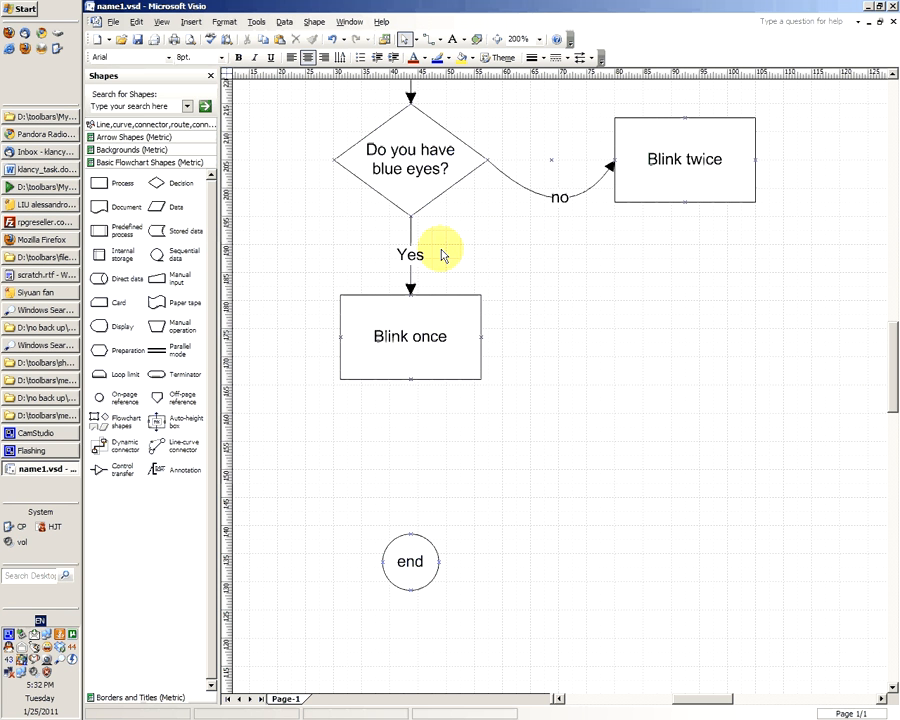
click(176, 445)
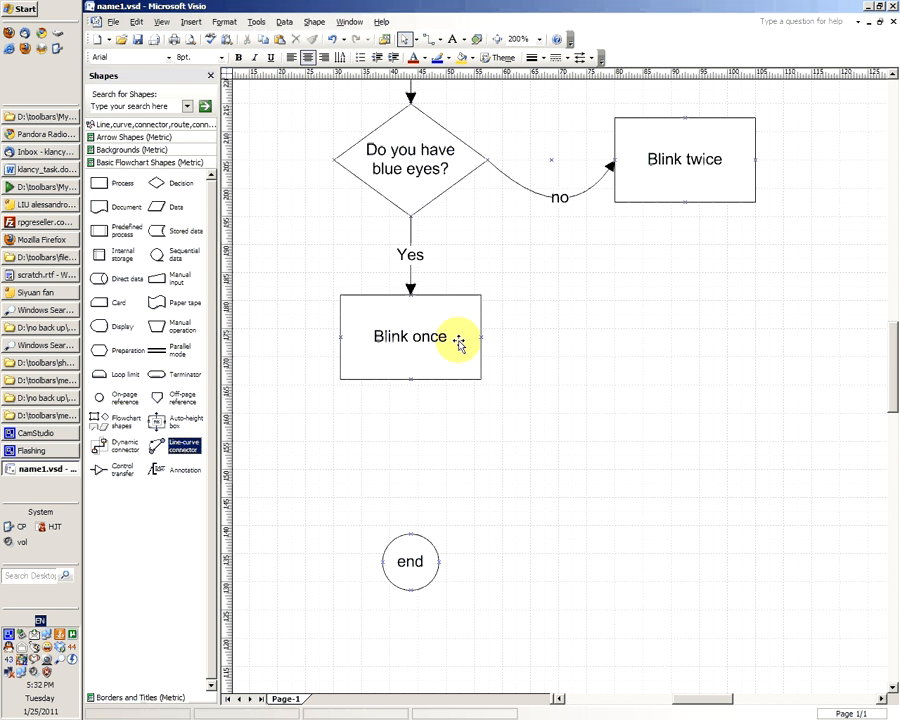
drag(459, 343, 412, 378)
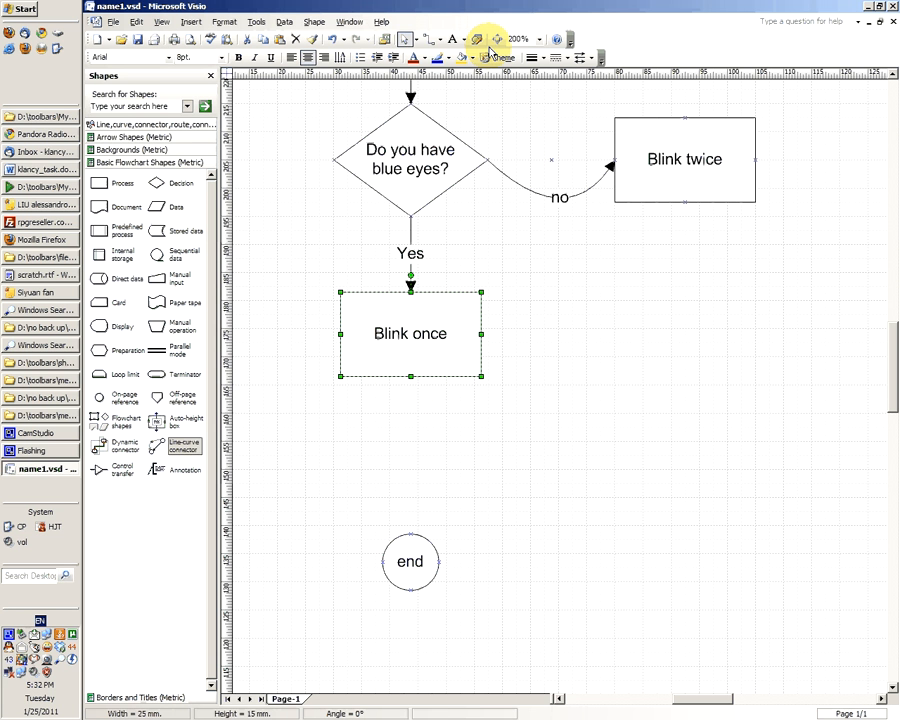
click(434, 43)
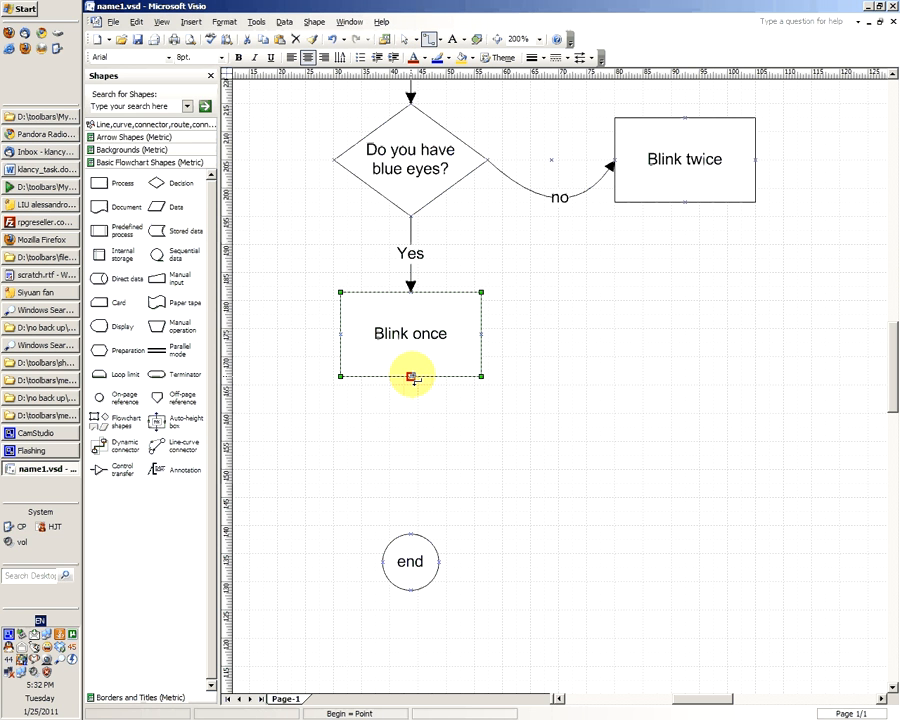
drag(410, 376, 410, 532)
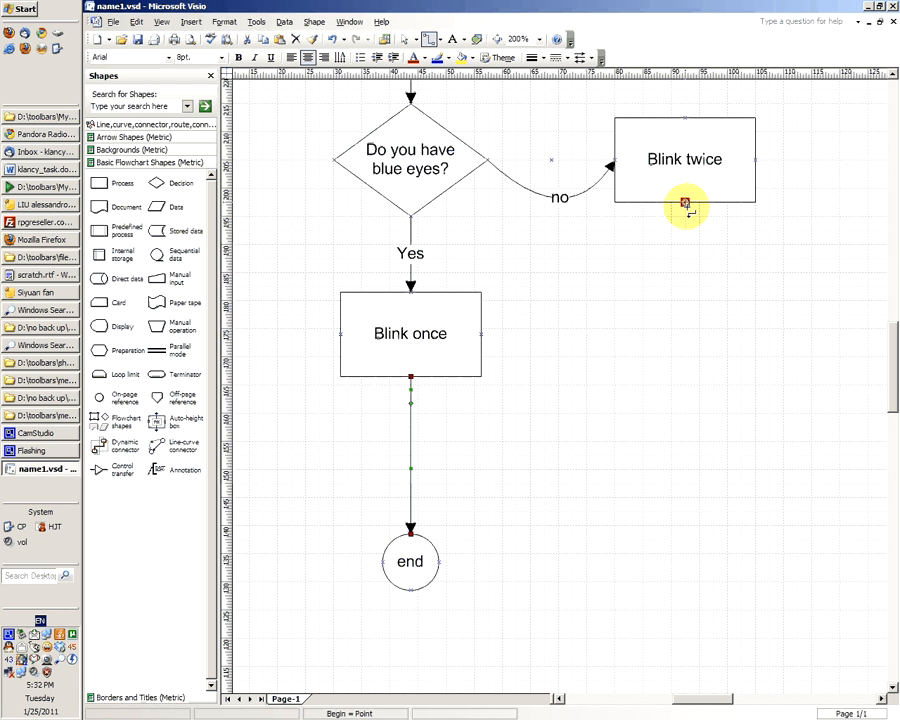
drag(685, 203, 410, 532)
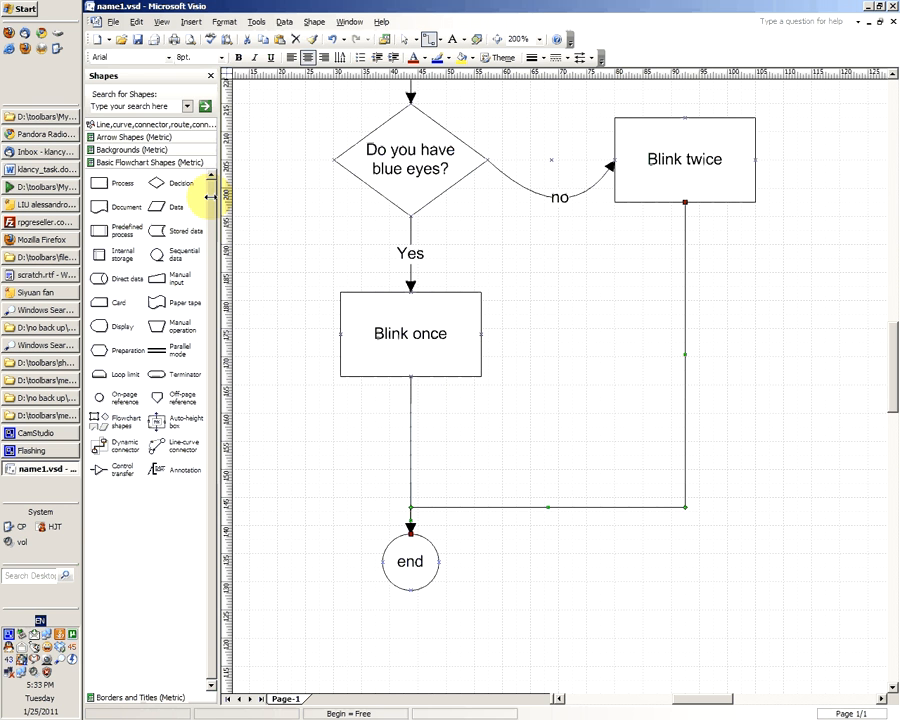
Add a second line reading "asdflkj" to the text in the Process 1 box.
click(553, 338)
scroll(553, 338, down, 2)
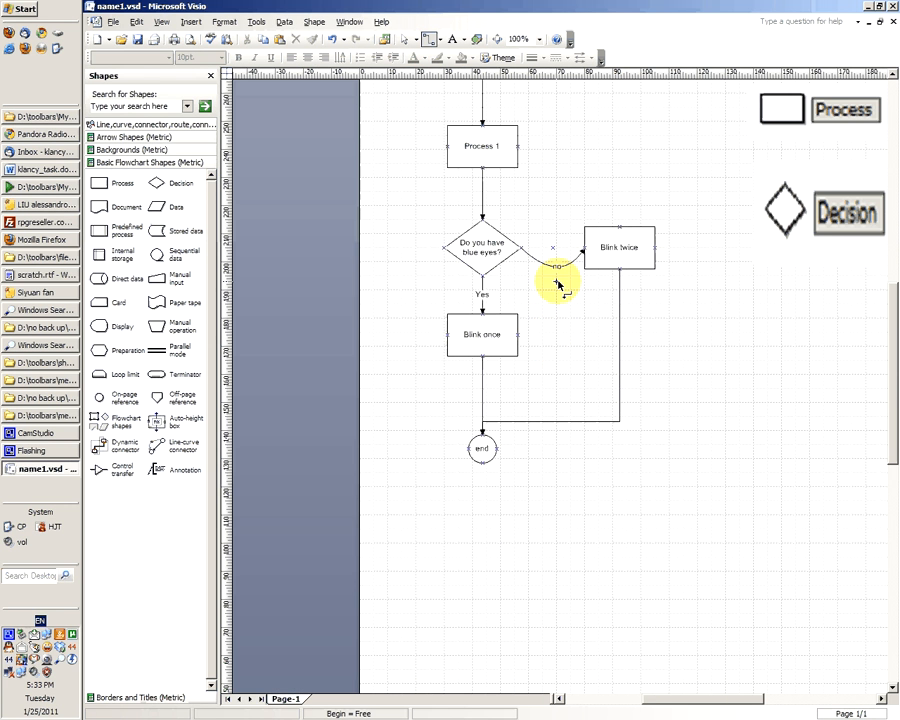
scroll(560, 281, up, 1)
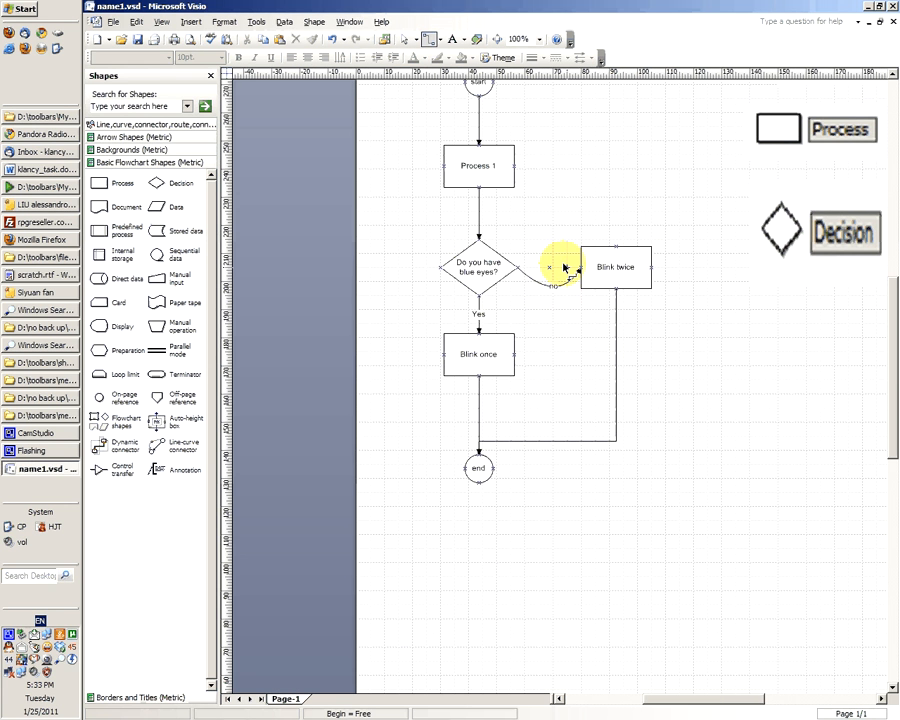
scroll(563, 268, up, 3)
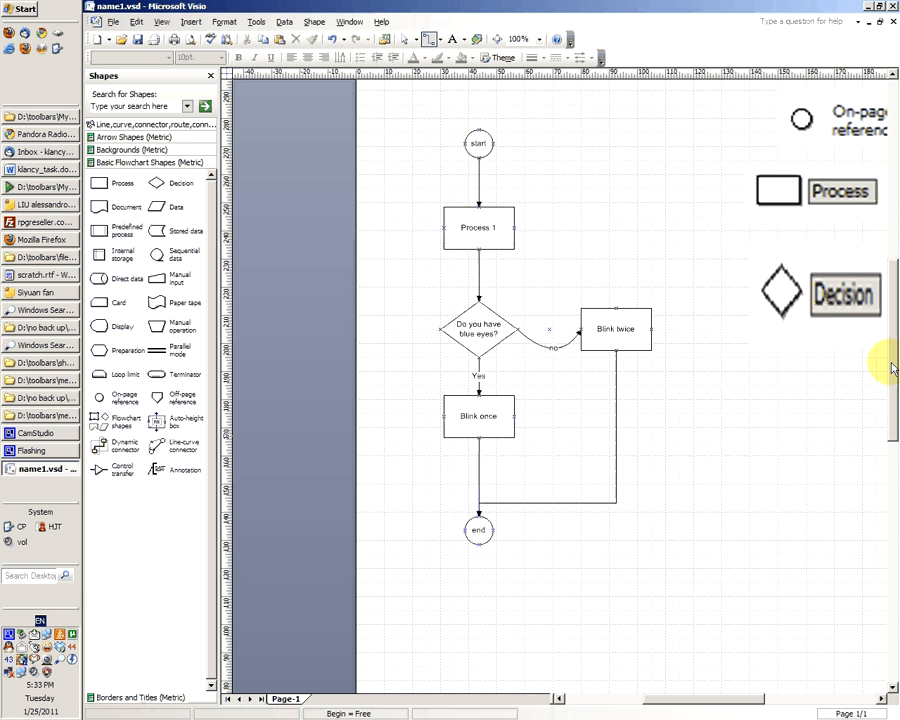
drag(892, 368, 892, 370)
drag(478, 135, 481, 132)
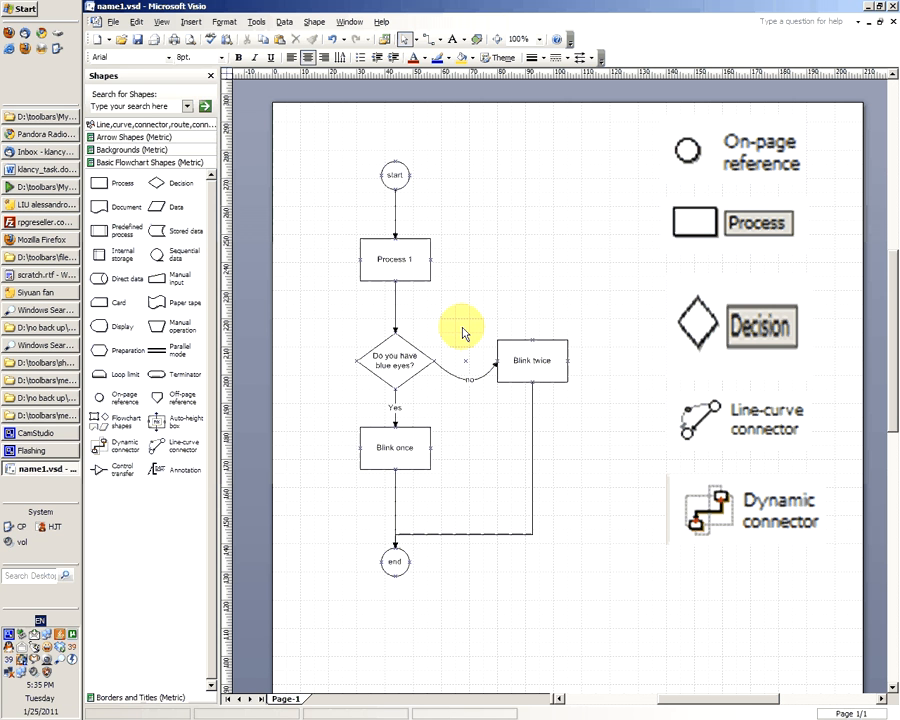
double_click(393, 266)
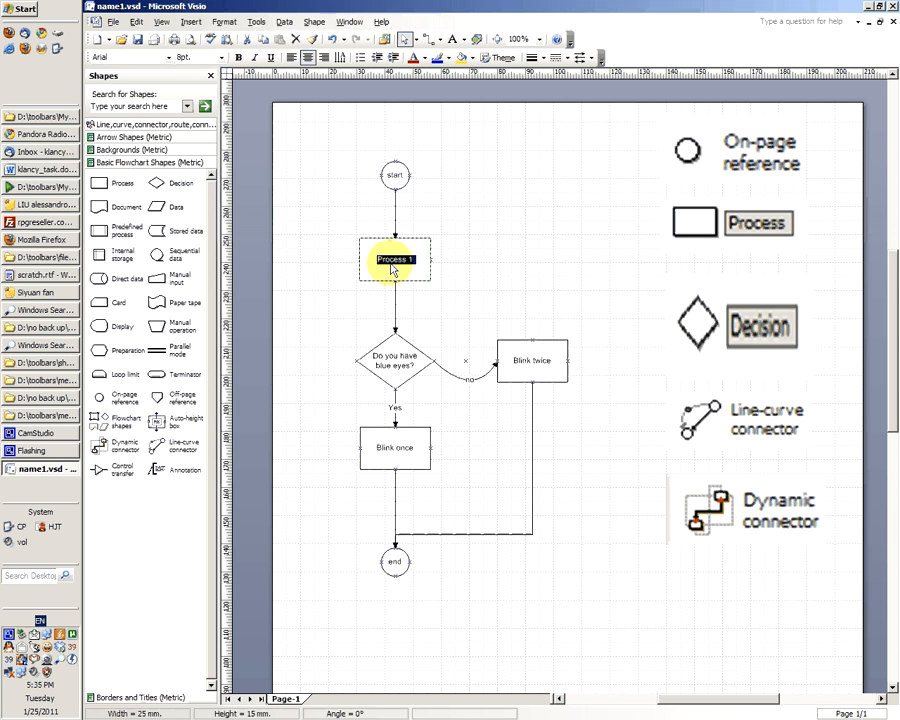
click(400, 269)
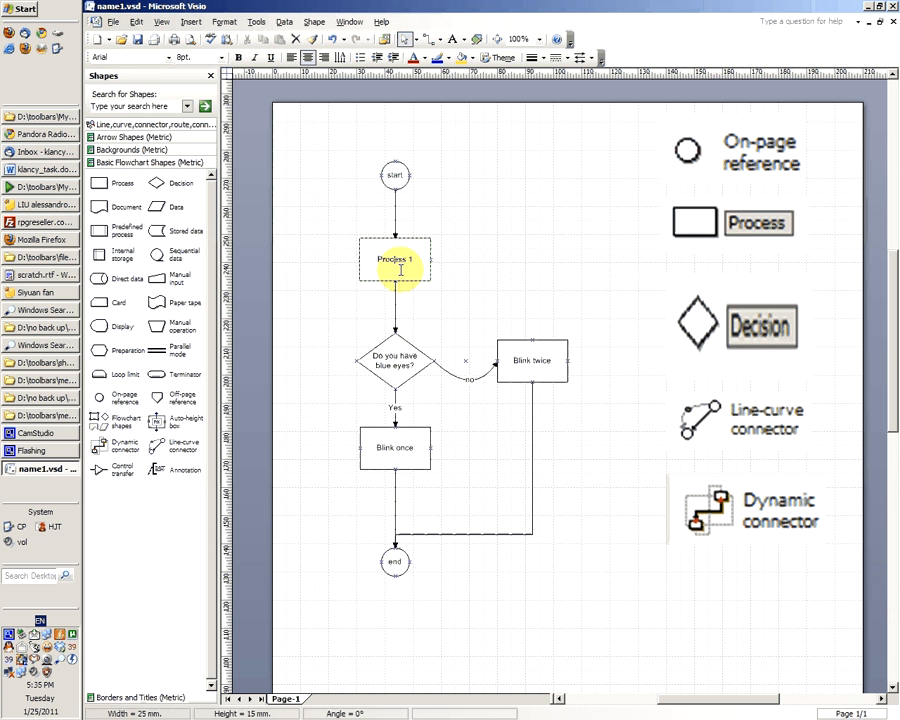
key(Return)
text(asdfkj)
key(Escape)
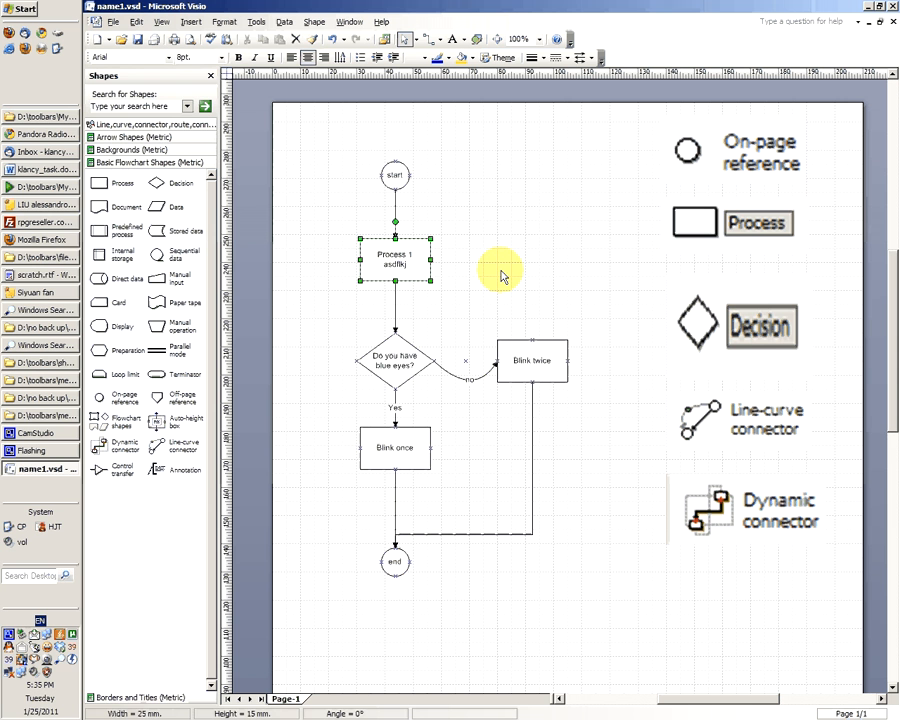
click(475, 275)
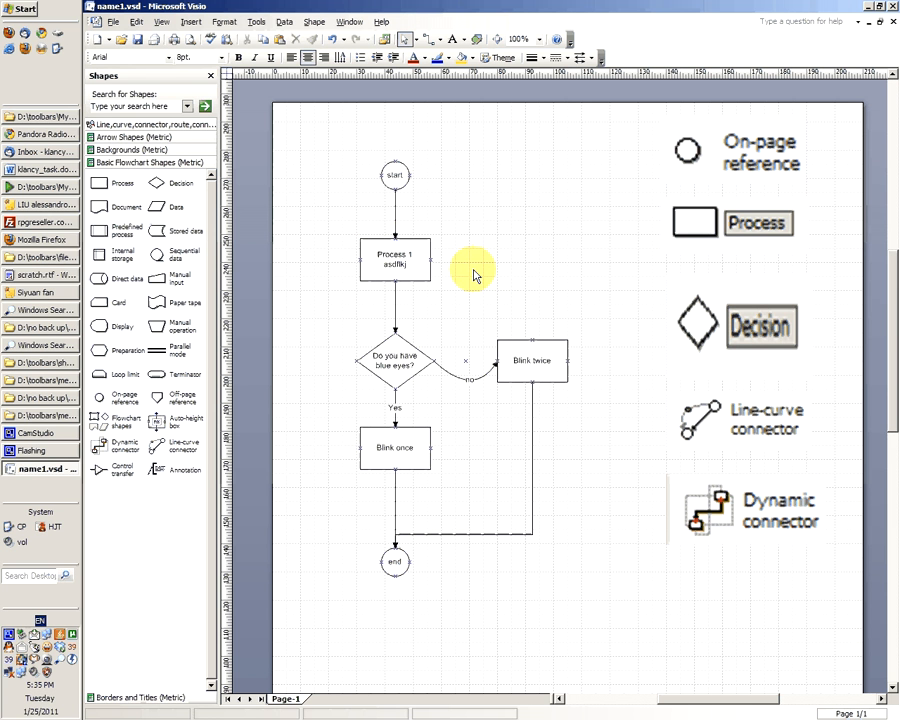
Add an Annotation shape beside the start circle and attach its leader line to the right edge of Process 1.
click(155, 472)
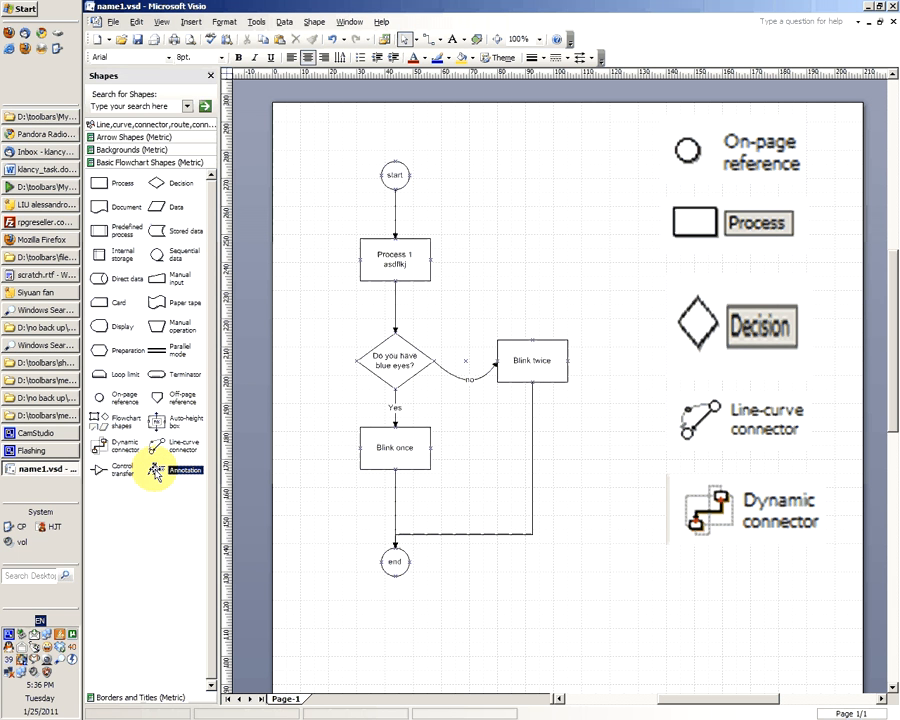
drag(155, 472, 510, 197)
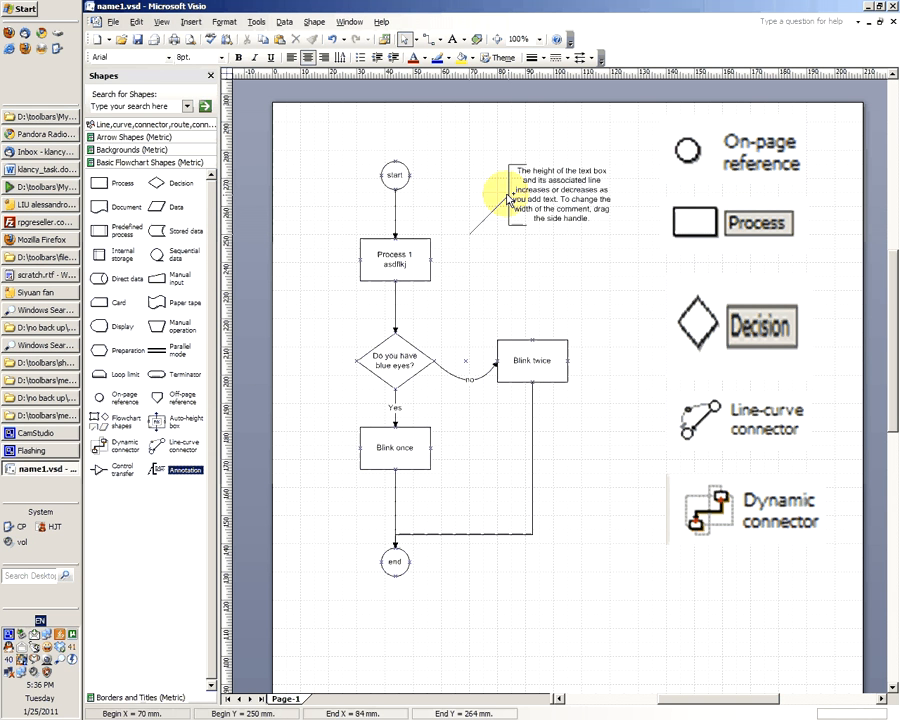
drag(472, 231, 431, 259)
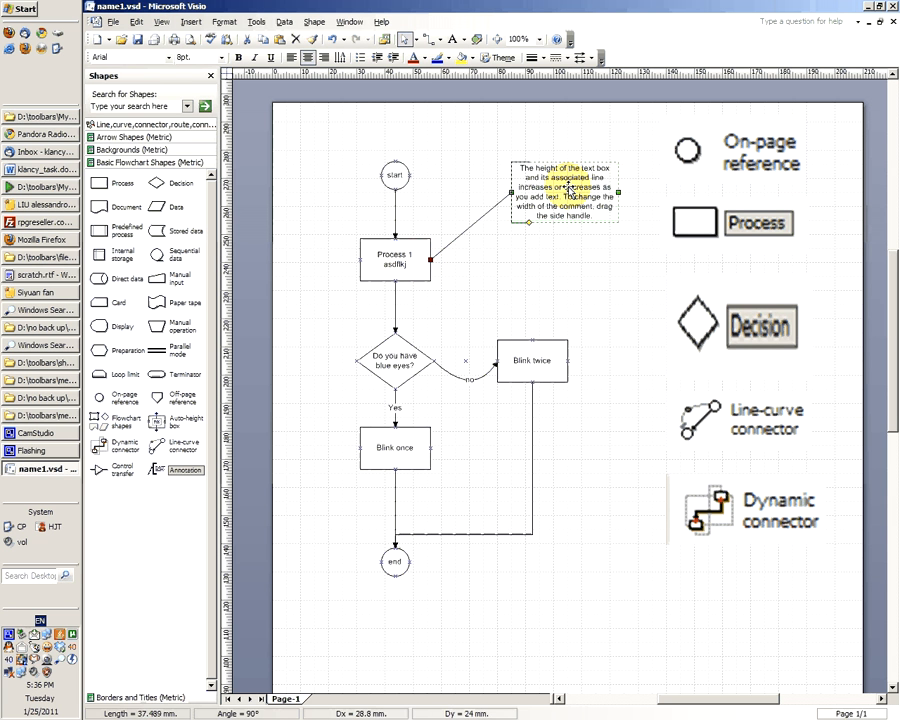
Paste copies of the annotation's own placeholder text into it so the passage appears three times.
click(601, 214)
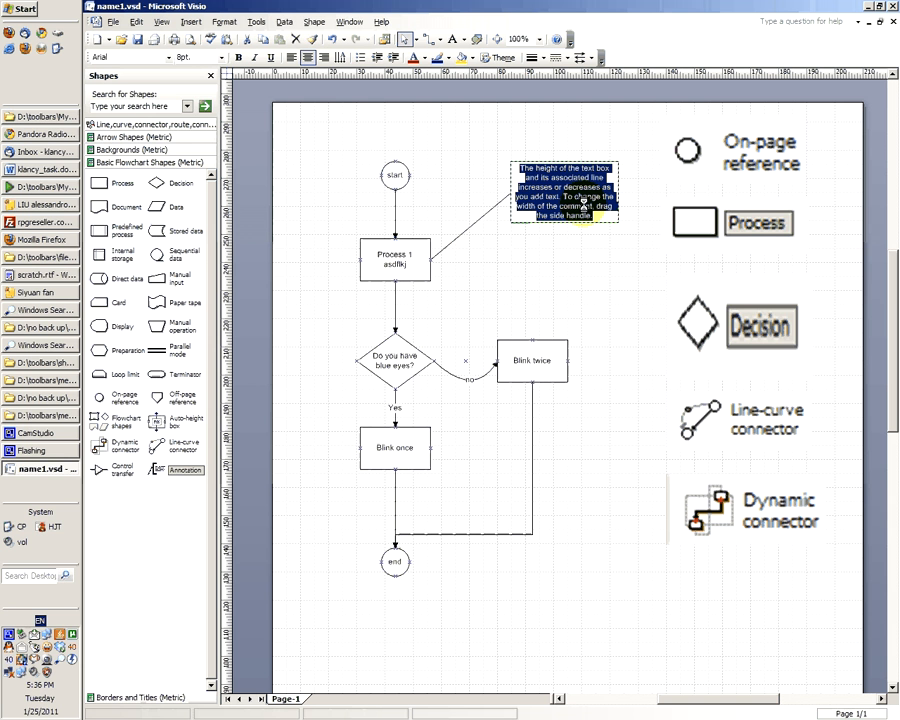
key(ctrl+v)
key(ctrl+v)
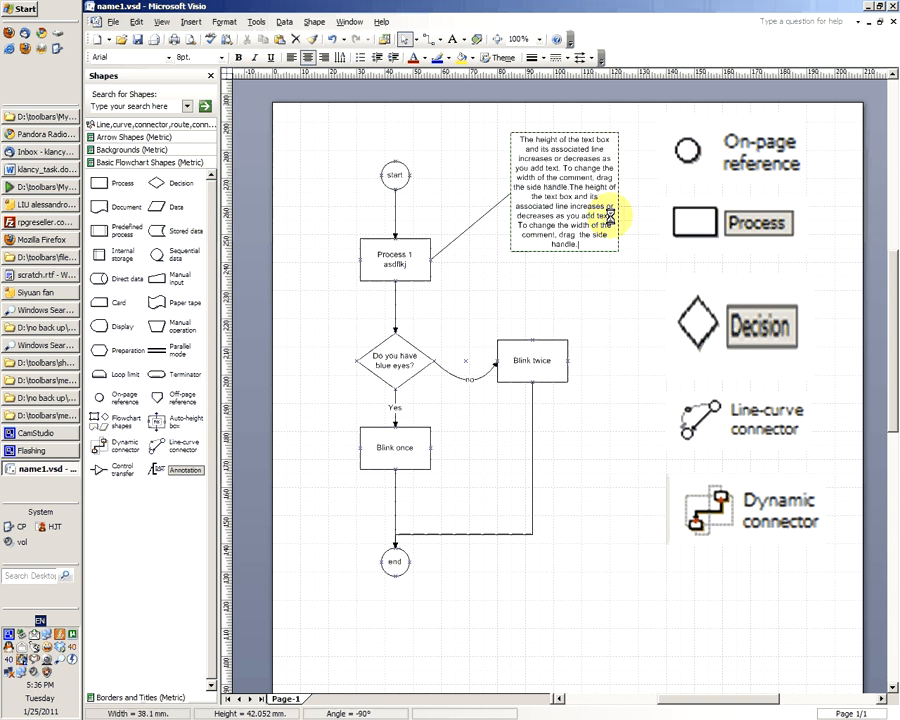
text(The height of the text box and its associated line increases or decreases as you add text. To change the width of the comment, drag the side handle.)
click(605, 300)
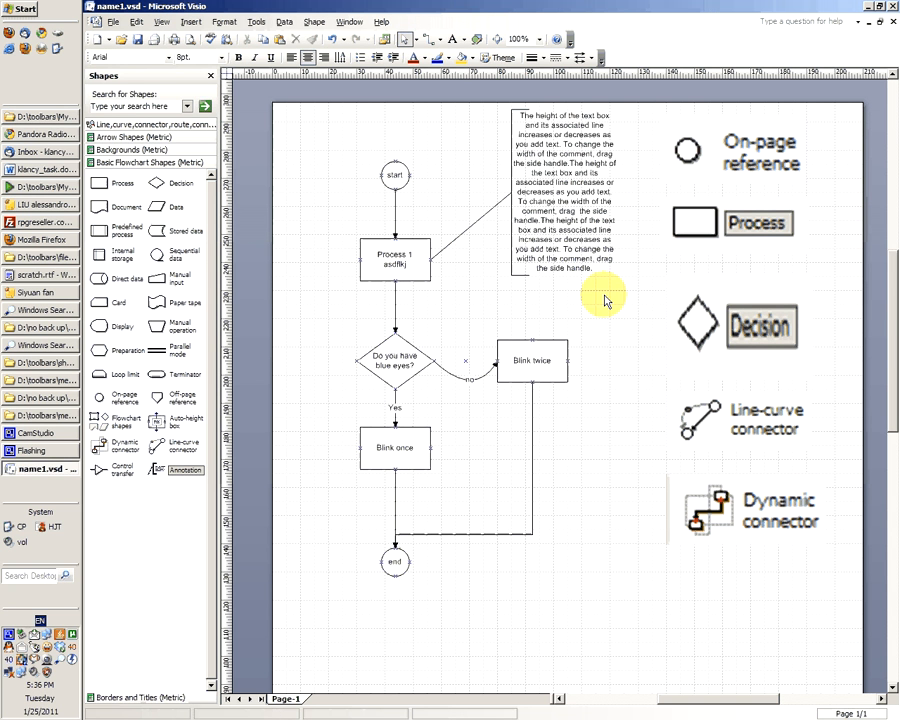
Widen the annotation box and move it beneath the Dynamic connector picture.
click(590, 220)
drag(619, 192, 650, 191)
key(Escape)
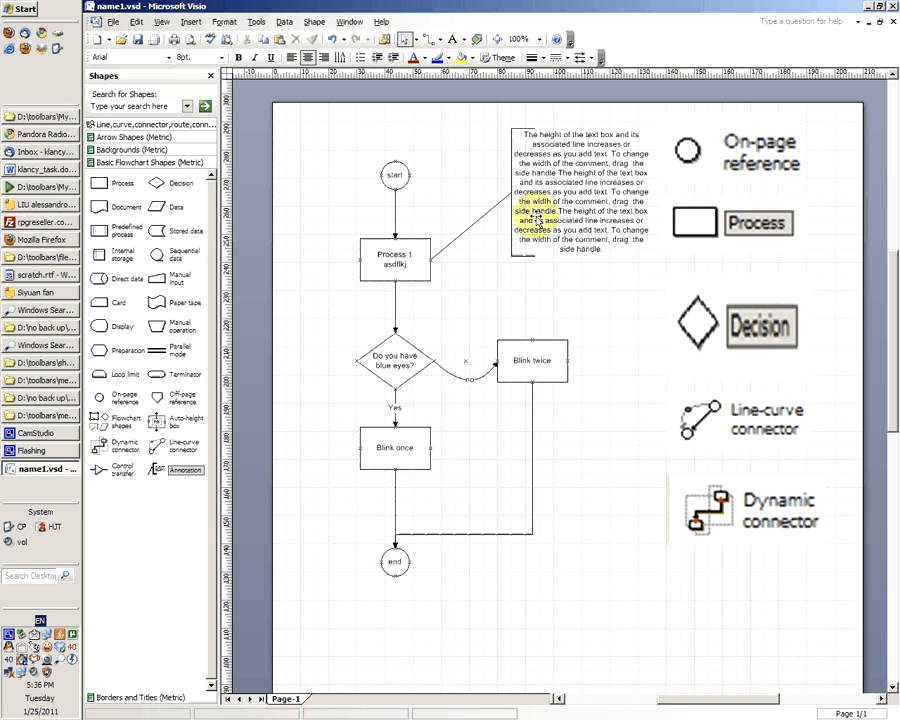
mouse_move(537, 218)
mouse_down()
mouse_move(580, 418)
mouse_move(688, 626)
mouse_up()
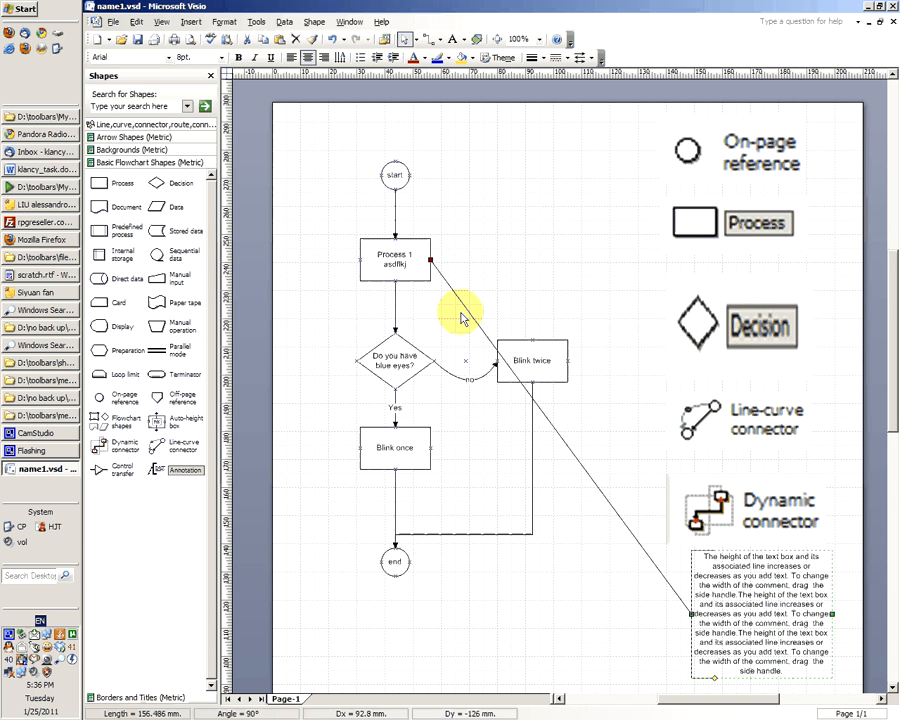
Try moving the Process 1 box left of the flow line and undo the sideways move.
click(407, 267)
drag(407, 267, 351, 260)
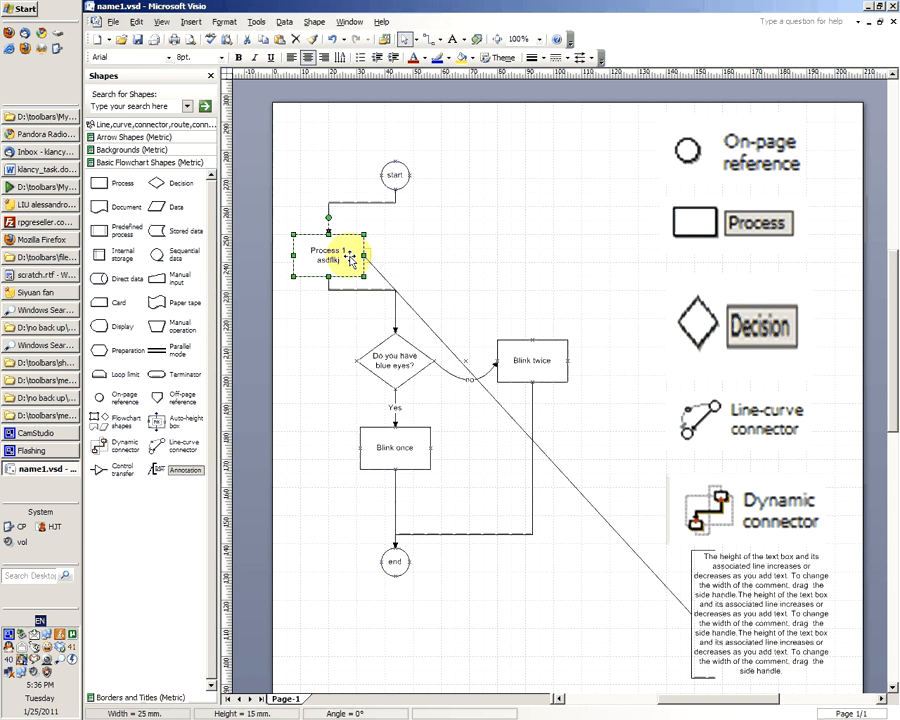
key(ctrl+z)
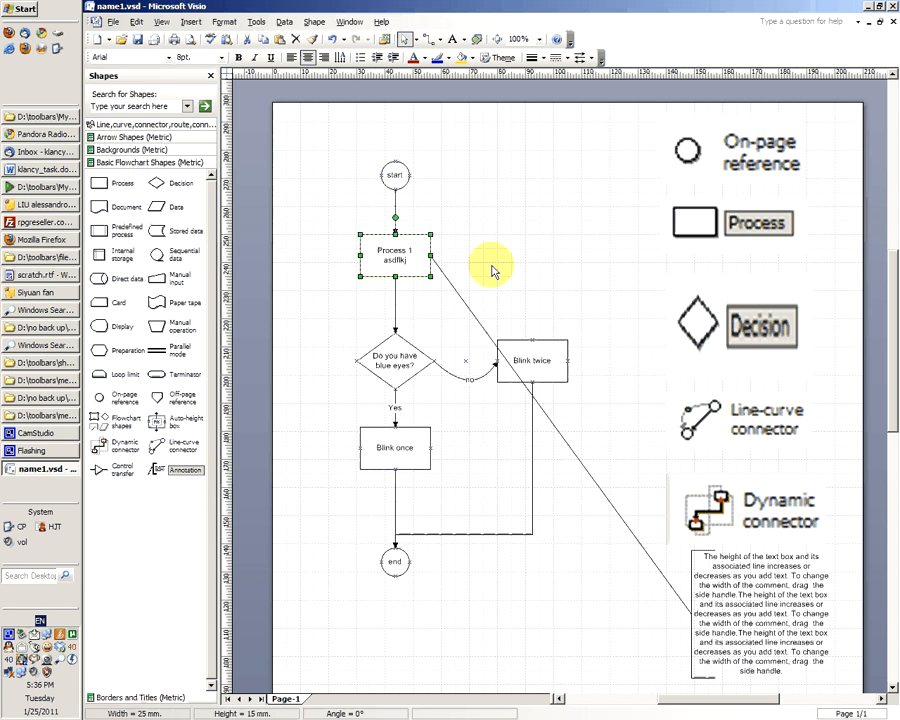
click(517, 283)
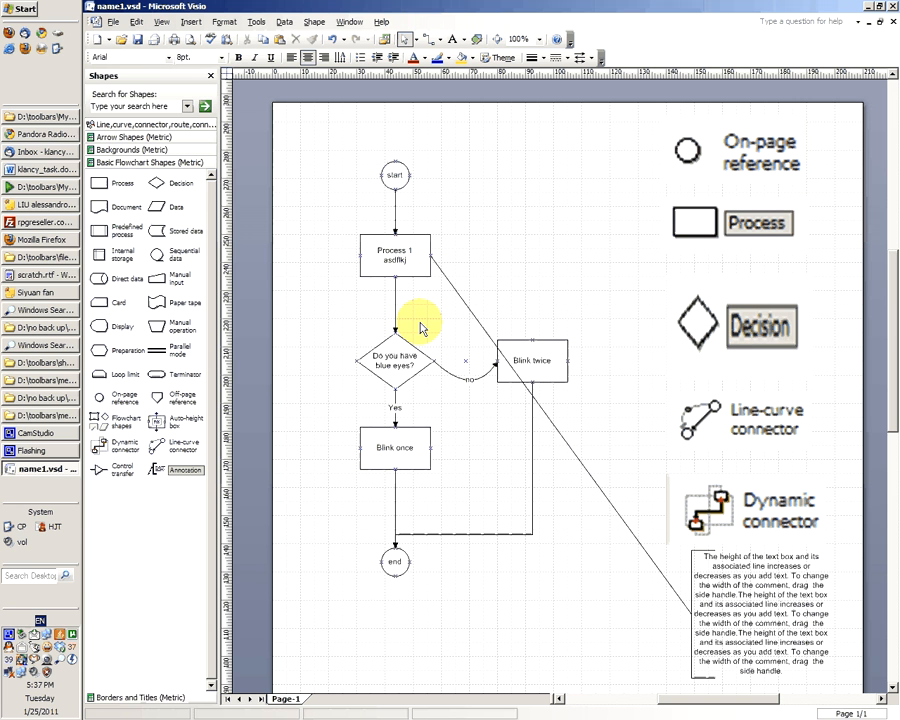
Move the blue-eyes decision diamond about 14 mm left of the flow line.
click(395, 352)
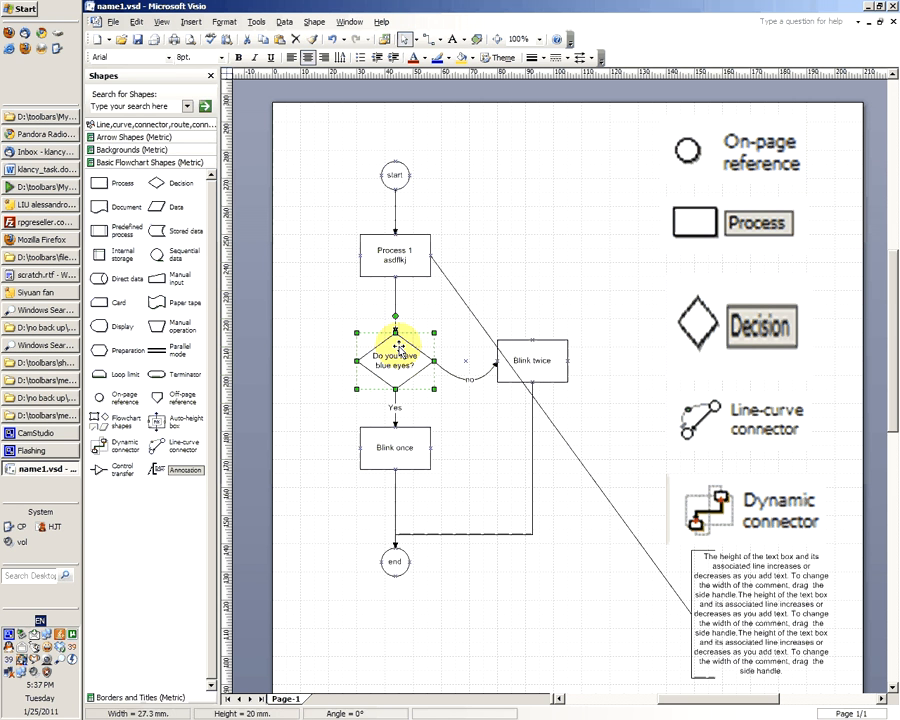
drag(399, 347, 361, 345)
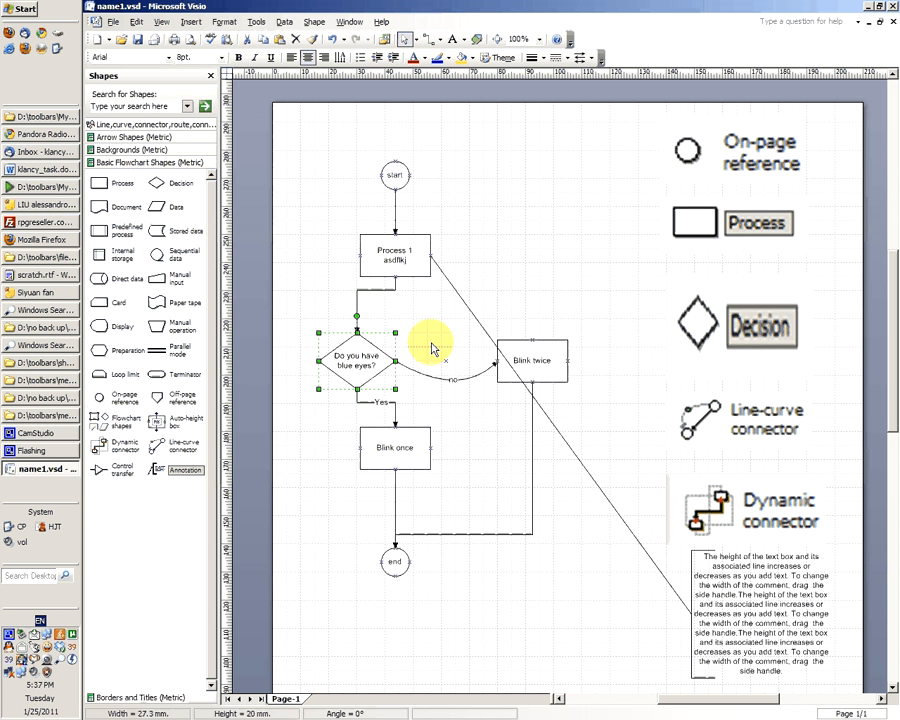
click(432, 348)
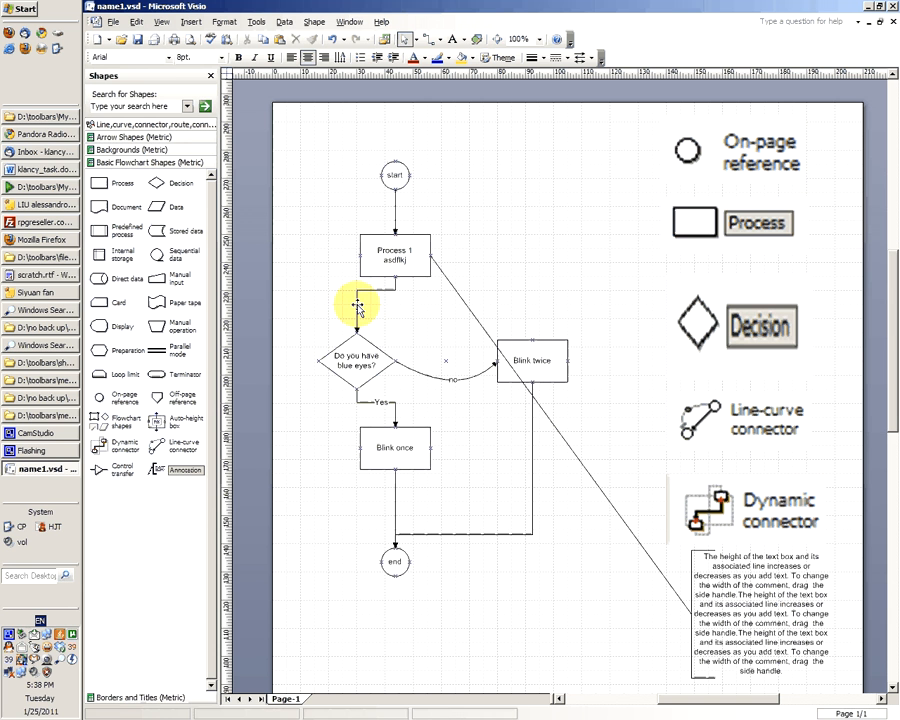
Make the connector between Process 1 and the decision a Straight Connector, and move the diamond right and slightly down toward the flow line.
right_click(357, 307)
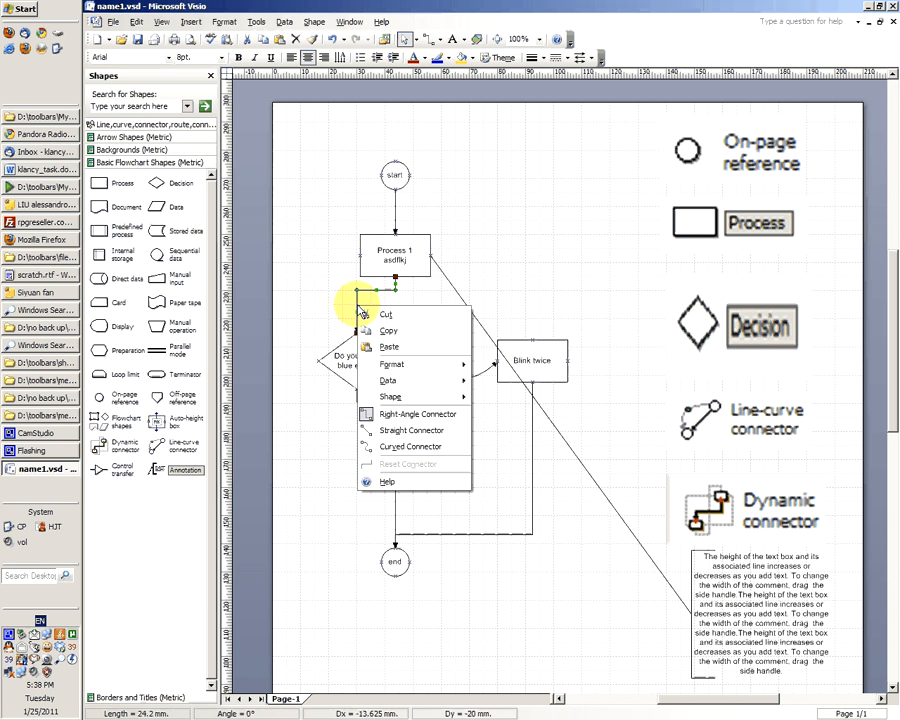
click(411, 432)
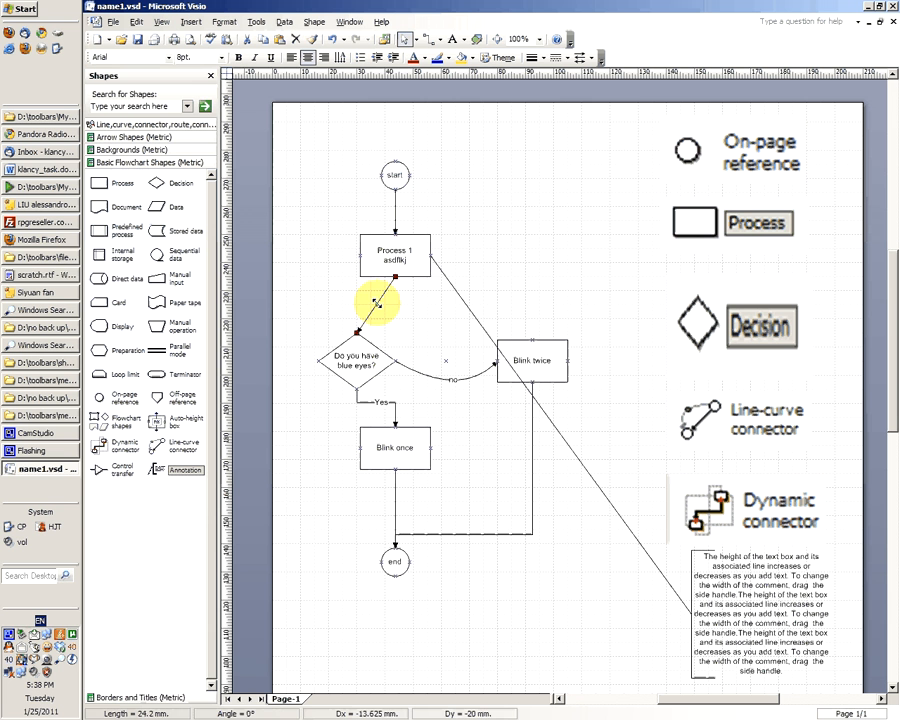
drag(341, 356, 398, 358)
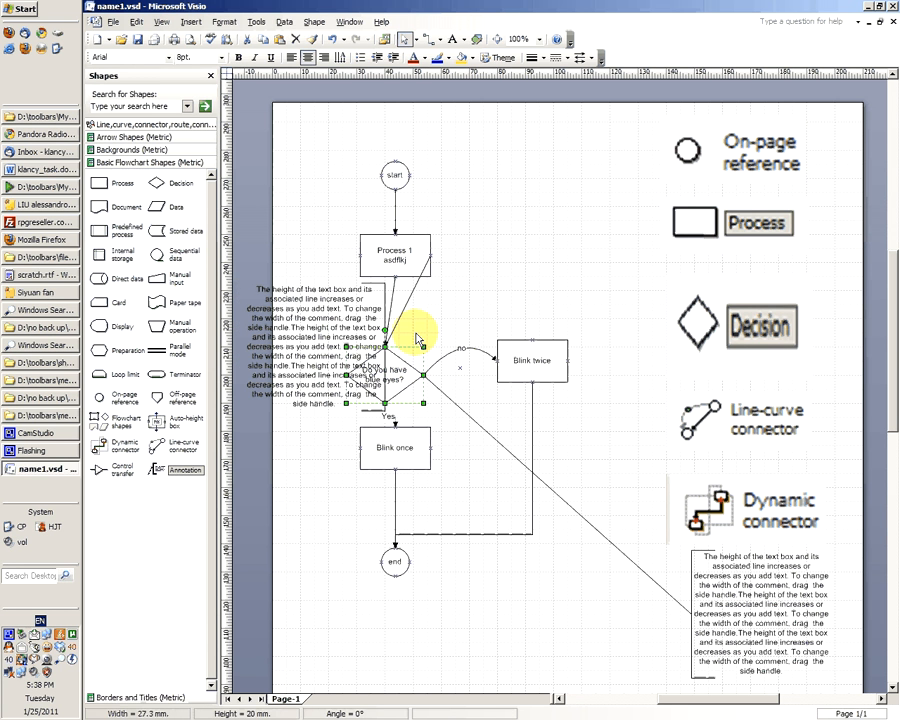
click(362, 328)
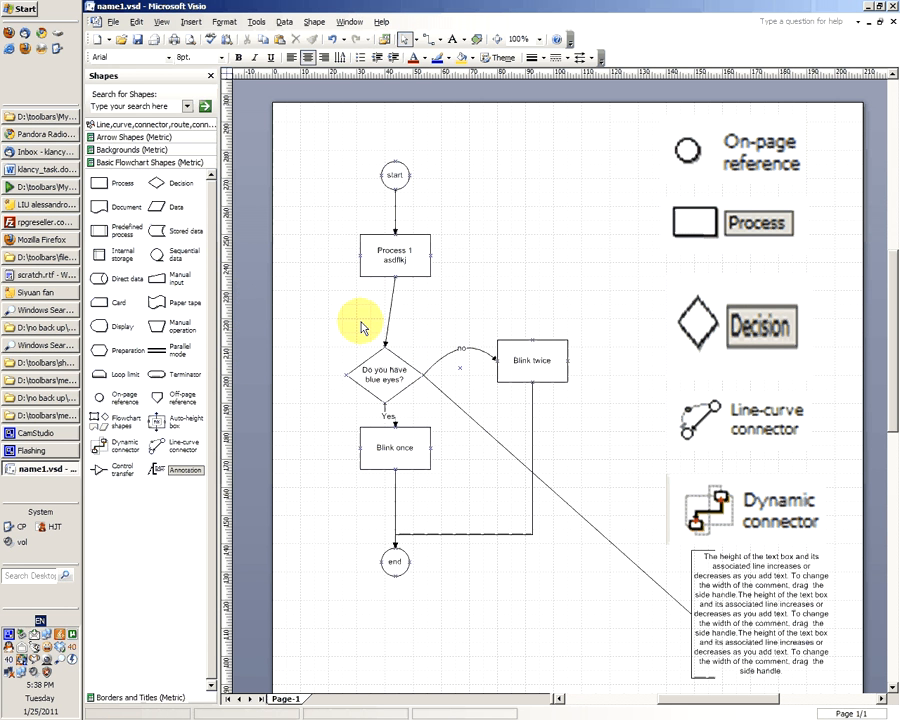
Delete the annotation, the "Blink twice" and "Blink once" boxes, and the "no" and "Yes" connectors.
click(715, 605)
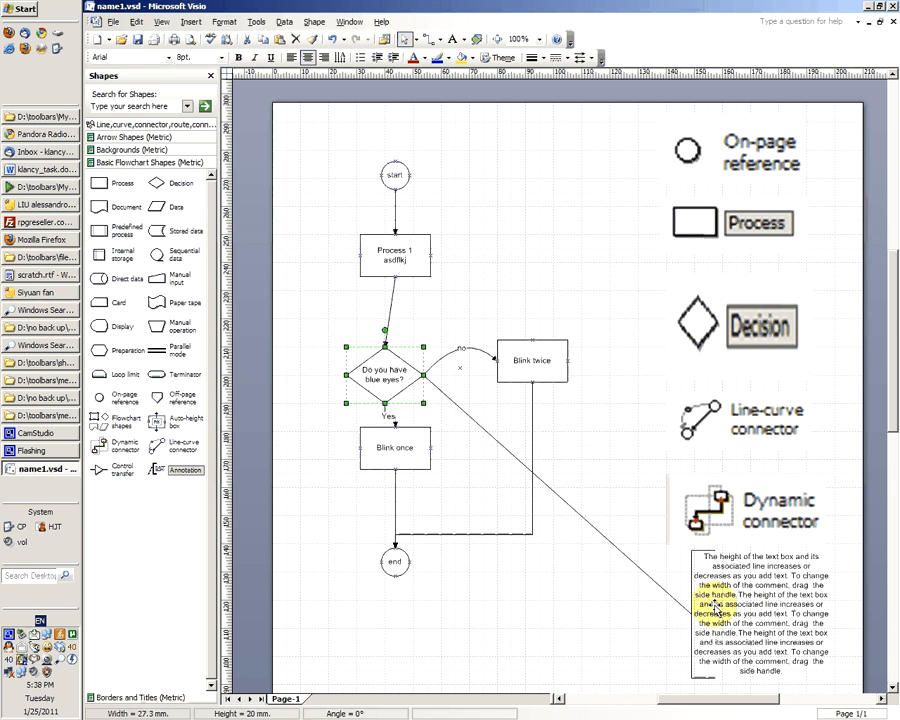
key(Delete)
click(521, 364)
key(Delete)
click(445, 357)
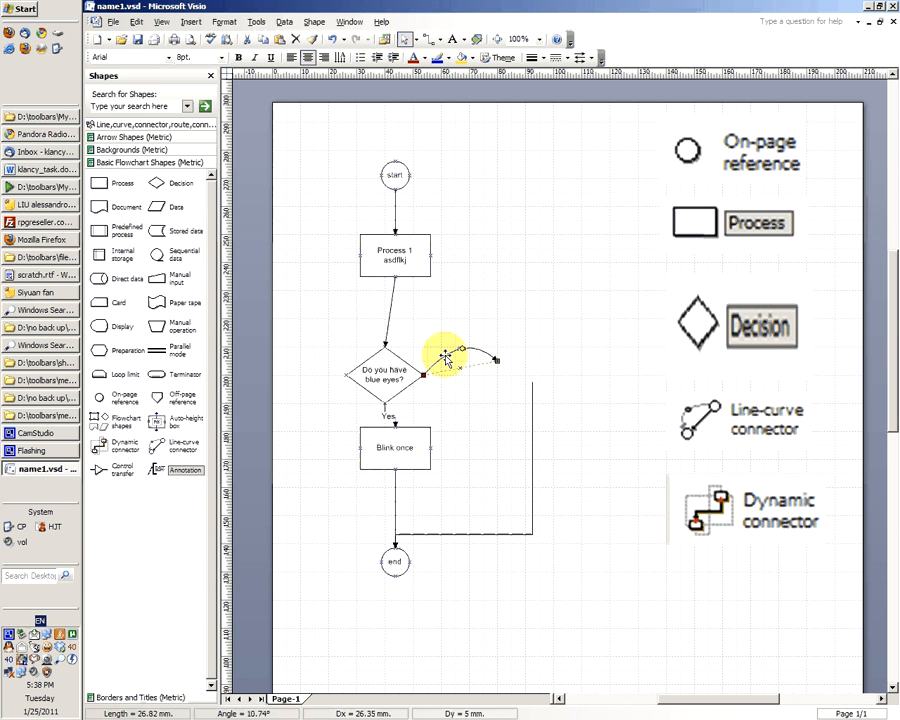
key(Delete)
click(389, 416)
key(Delete)
click(399, 440)
key(Delete)
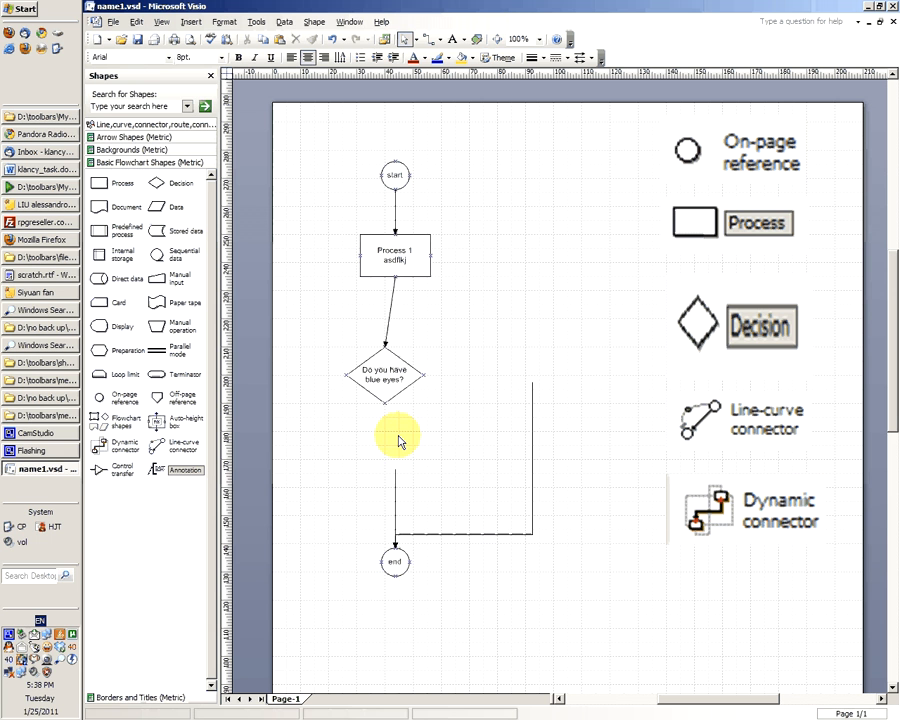
Delete the two loose connectors below the decision diamond and the "end" circle.
click(395, 532)
key(Delete)
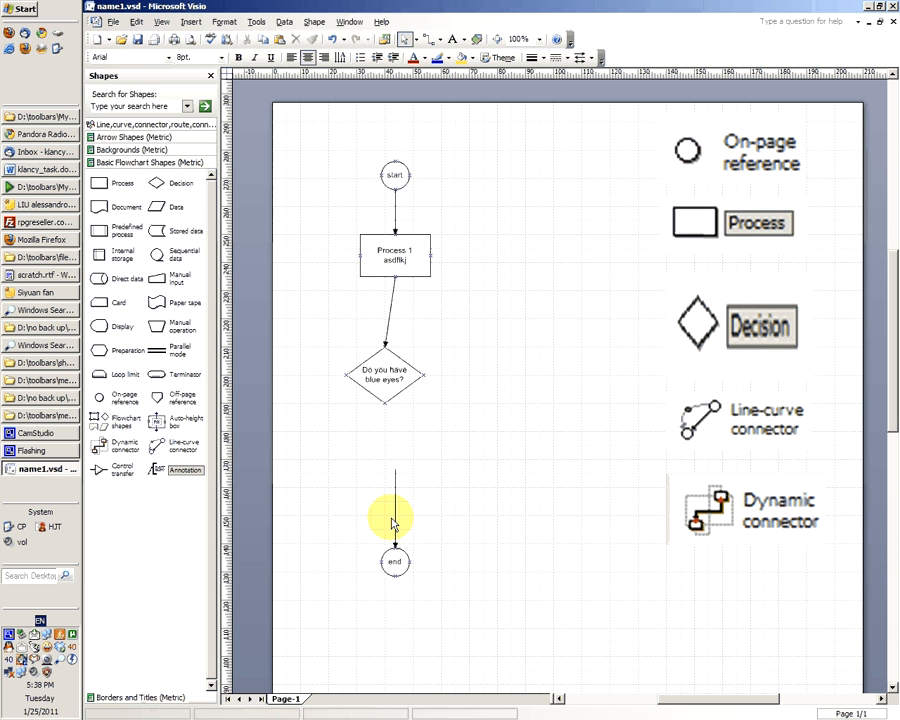
click(395, 523)
key(Delete)
click(395, 561)
key(Delete)
click(400, 383)
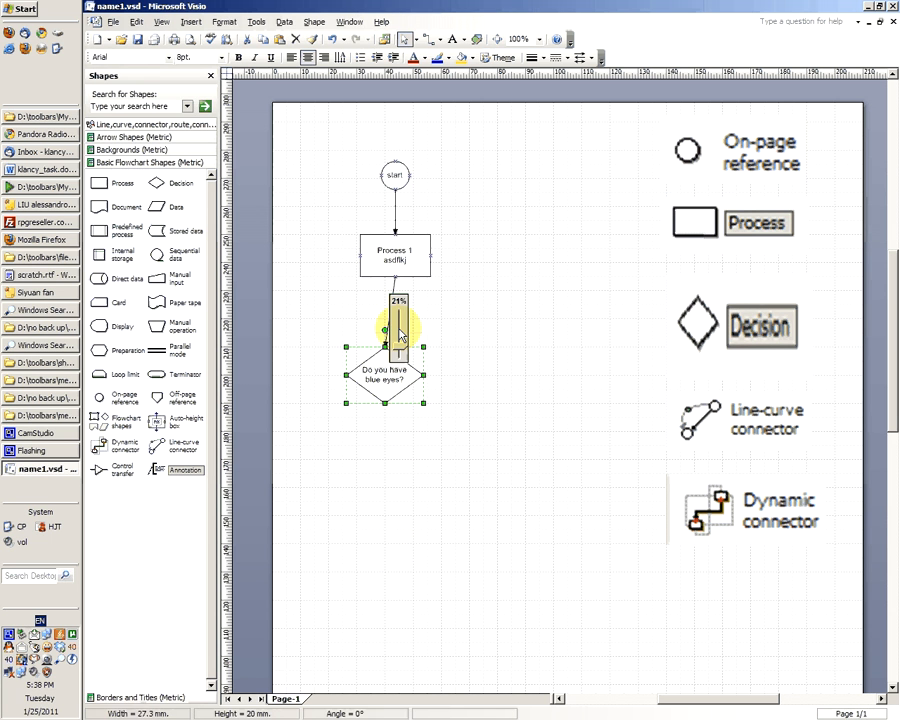
click(413, 342)
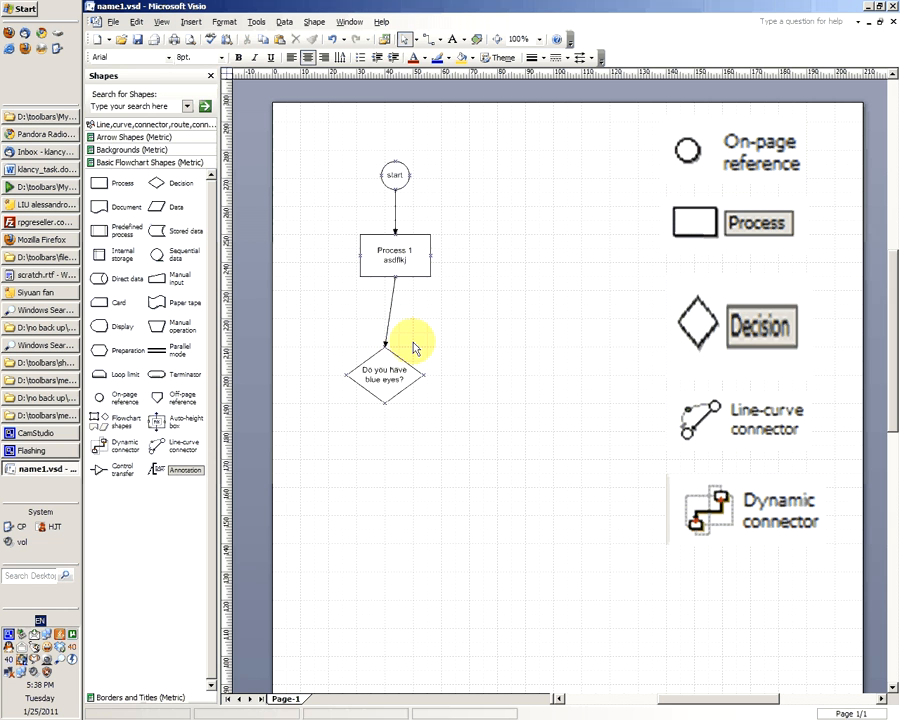
Move the blue-eyes decision diamond about 17 mm right, past the flow line below Process 1.
scroll(415, 347, up, 2)
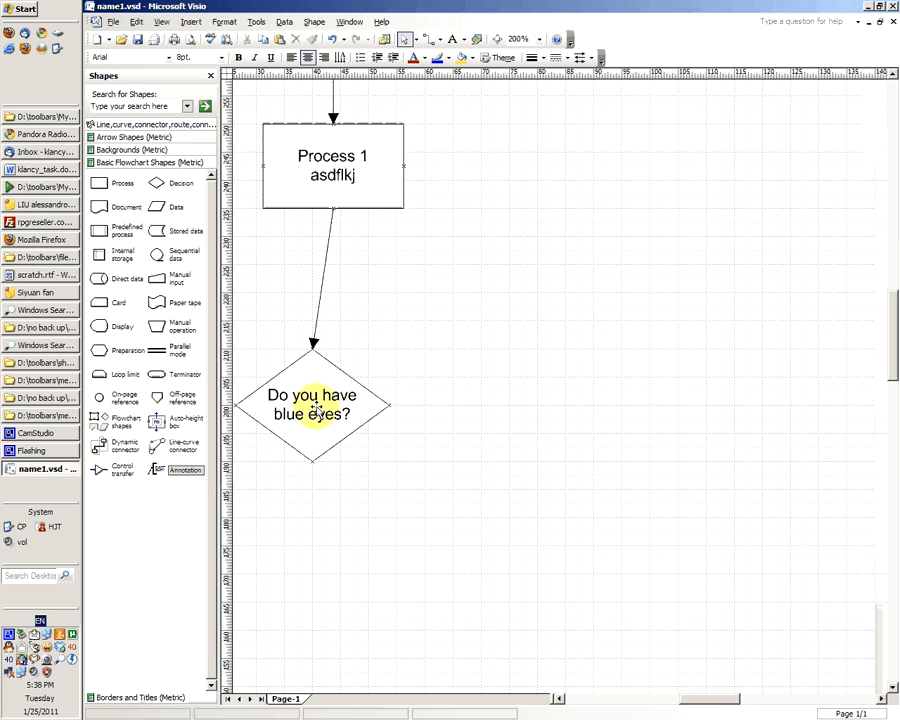
click(317, 385)
drag(318, 376, 395, 390)
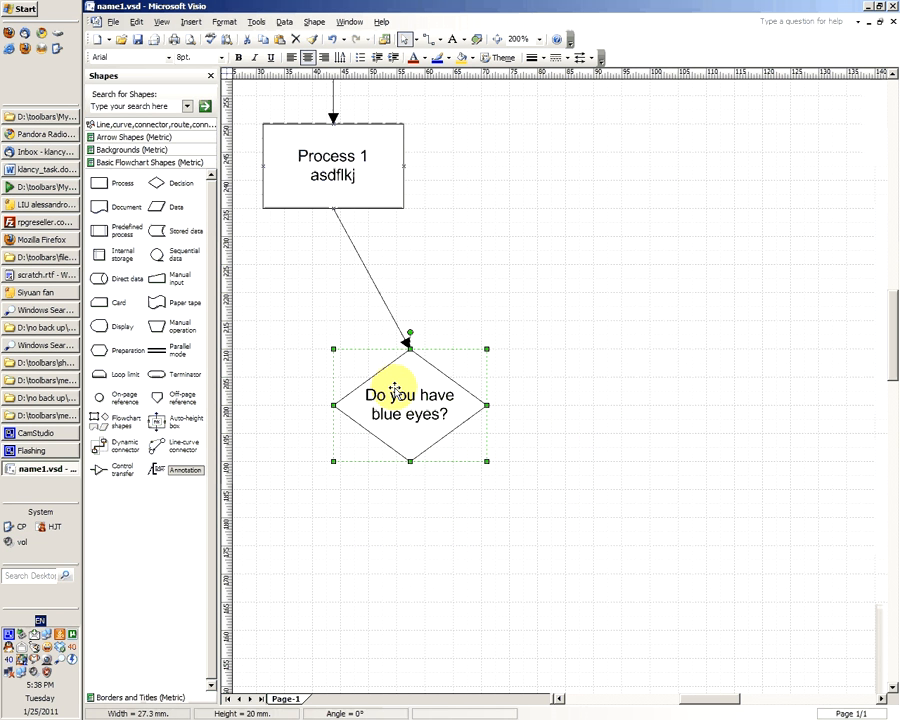
Make the connector between Process 1 and the decision a Curved Connector, and move the diamond about 18 mm right and 13 mm down.
click(365, 270)
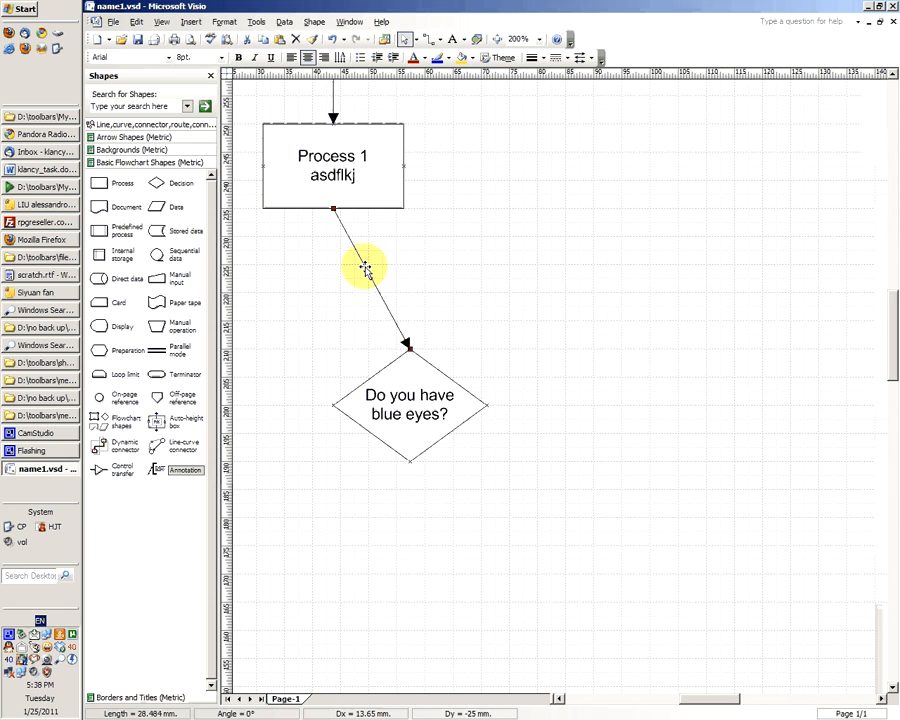
right_click(365, 268)
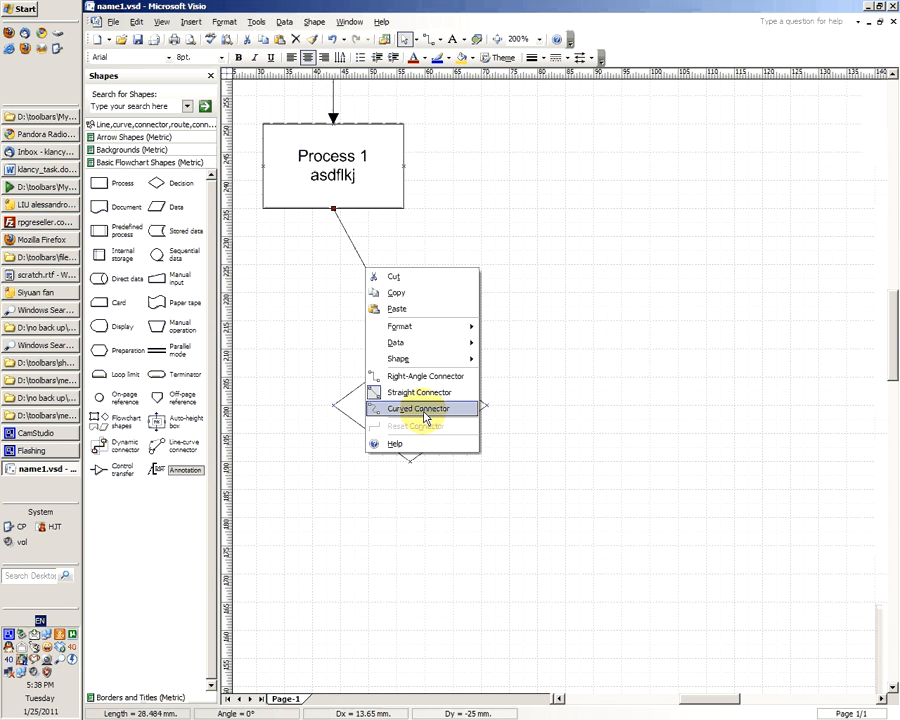
click(413, 410)
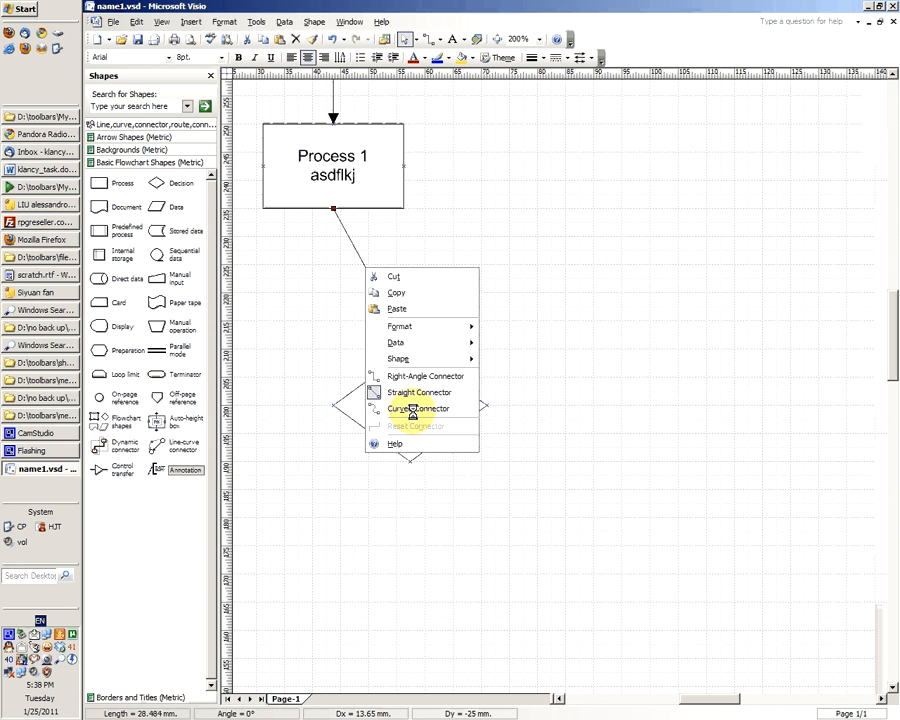
drag(416, 376, 515, 452)
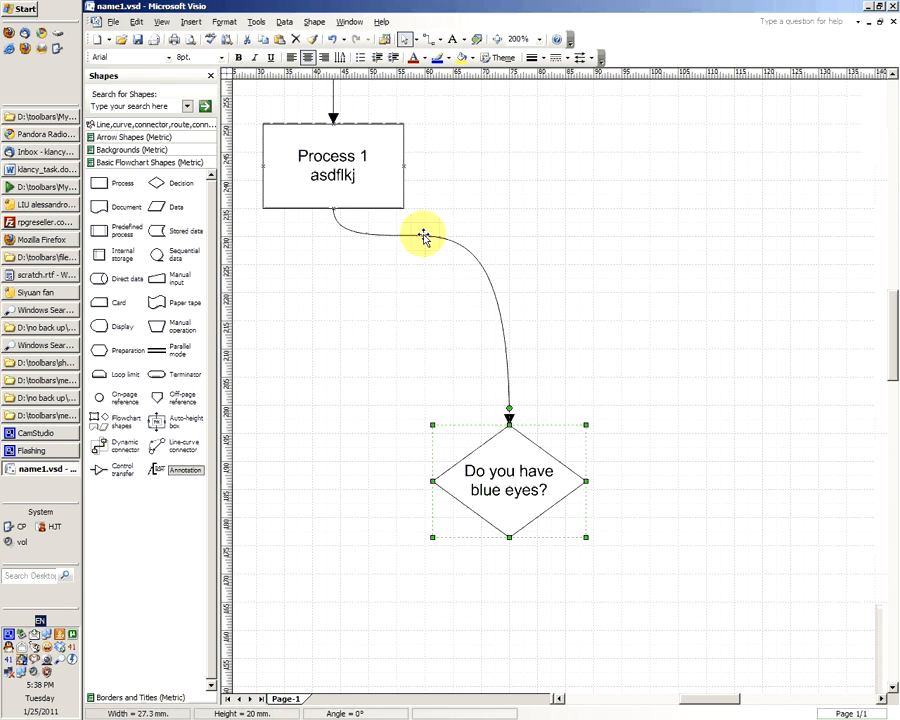
Bend the curved connector into a wide S by lowering its midpoint, pulling both control handles outward, and shifting the midpoint right.
click(423, 237)
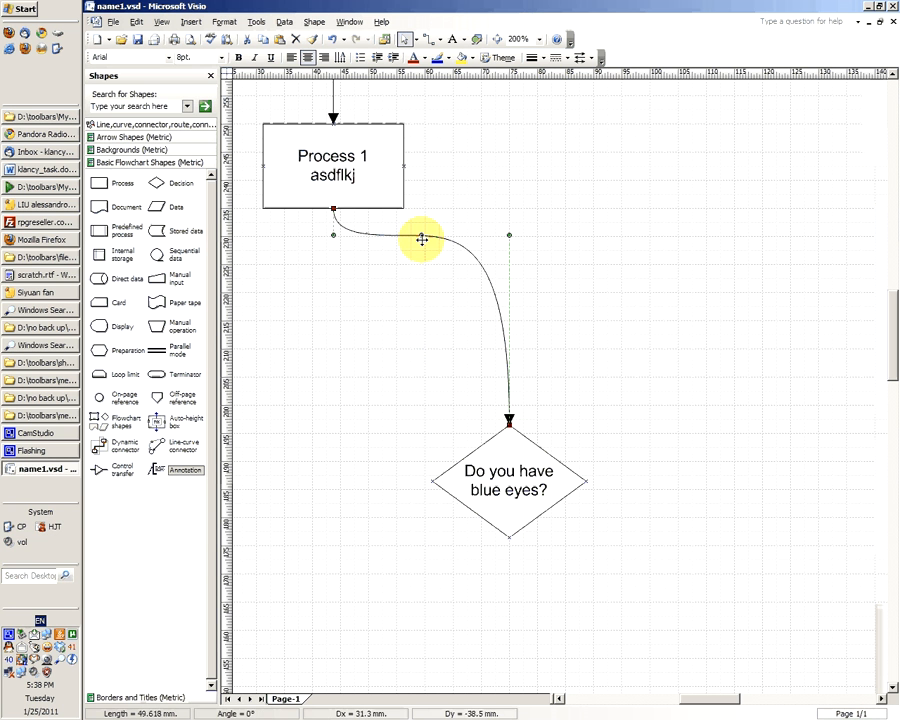
drag(422, 238, 421, 313)
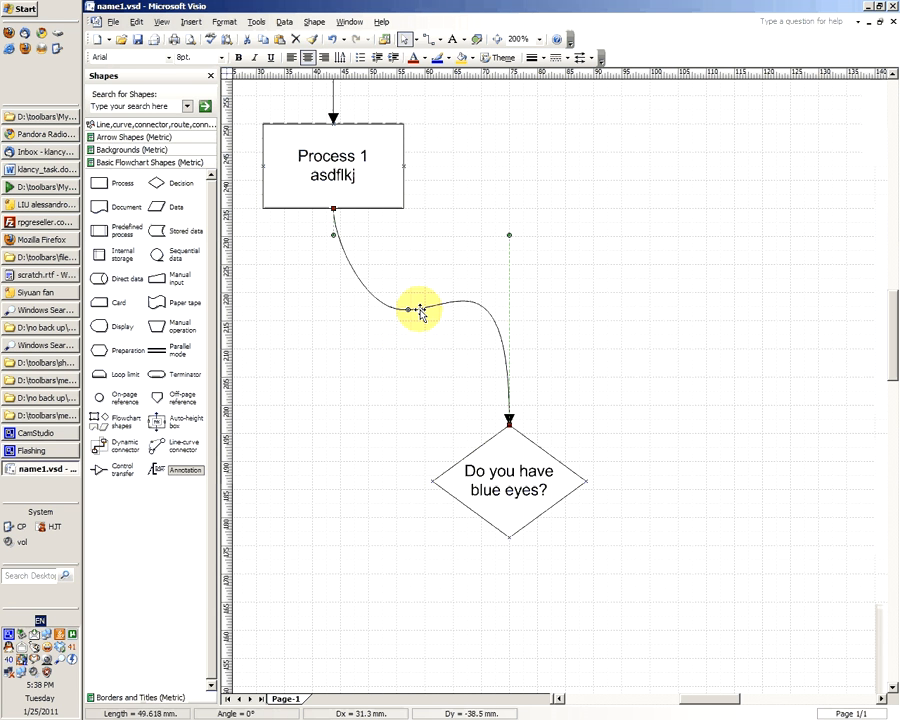
drag(509, 236, 619, 292)
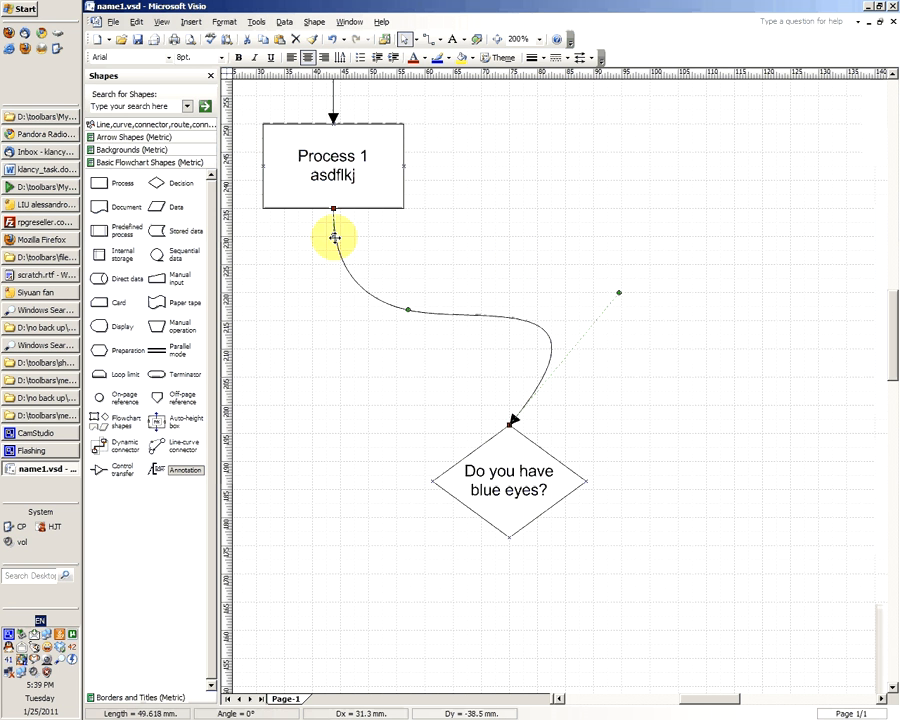
drag(335, 237, 270, 278)
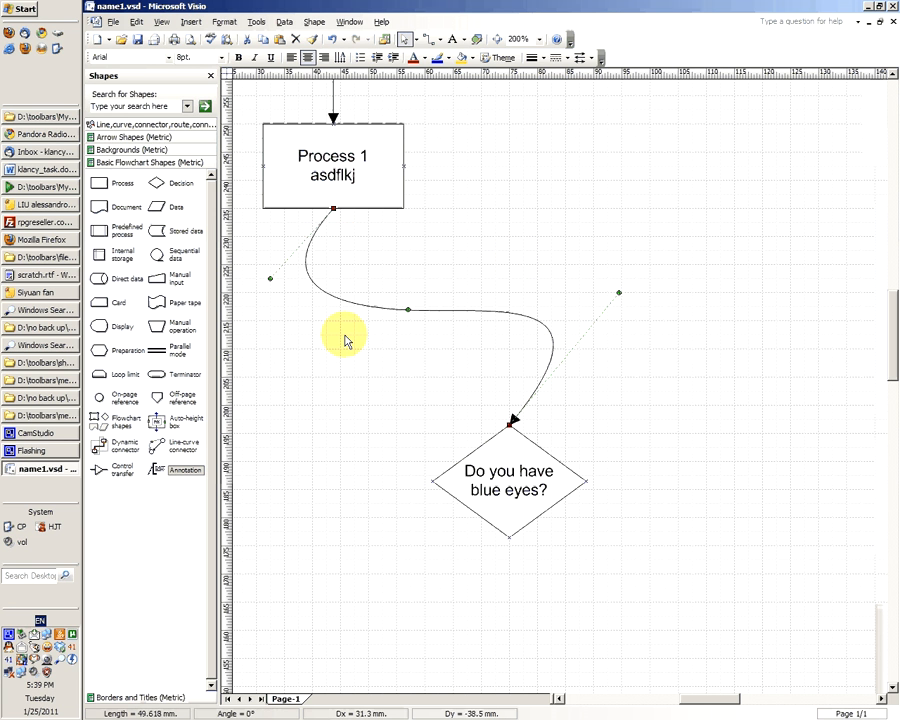
drag(408, 309, 454, 301)
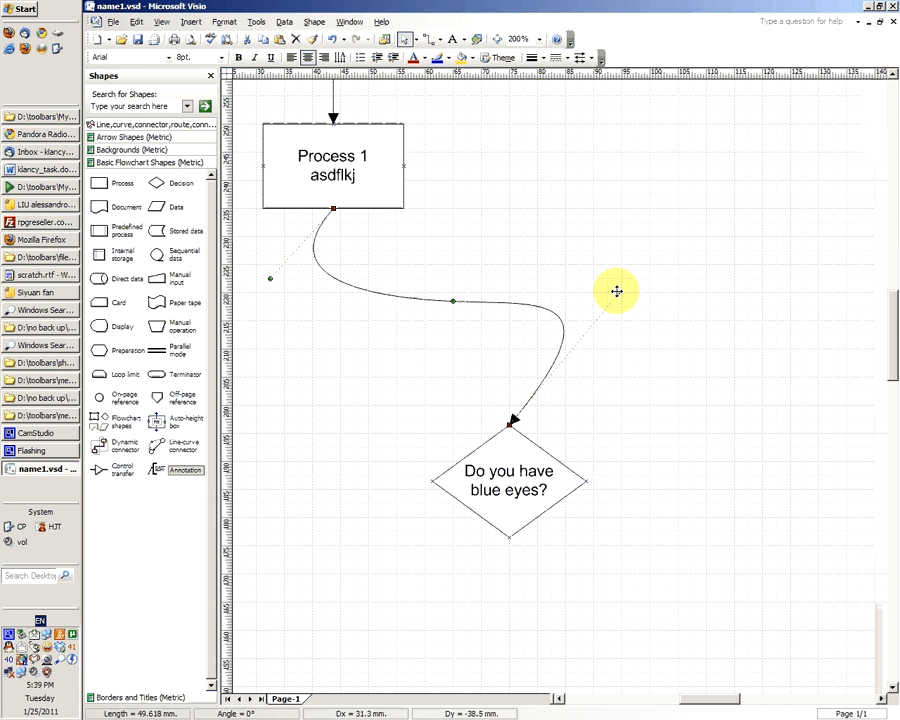
click(420, 292)
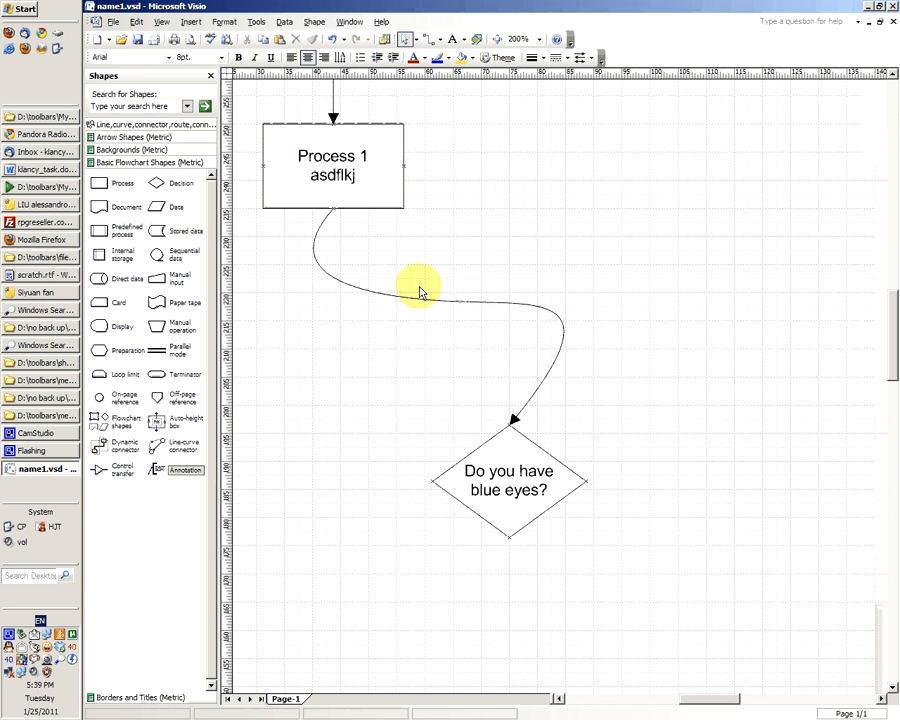
Smooth the curved connector by bringing its start handle directly below Process 1 and its end handle just above the decision diamond.
click(423, 300)
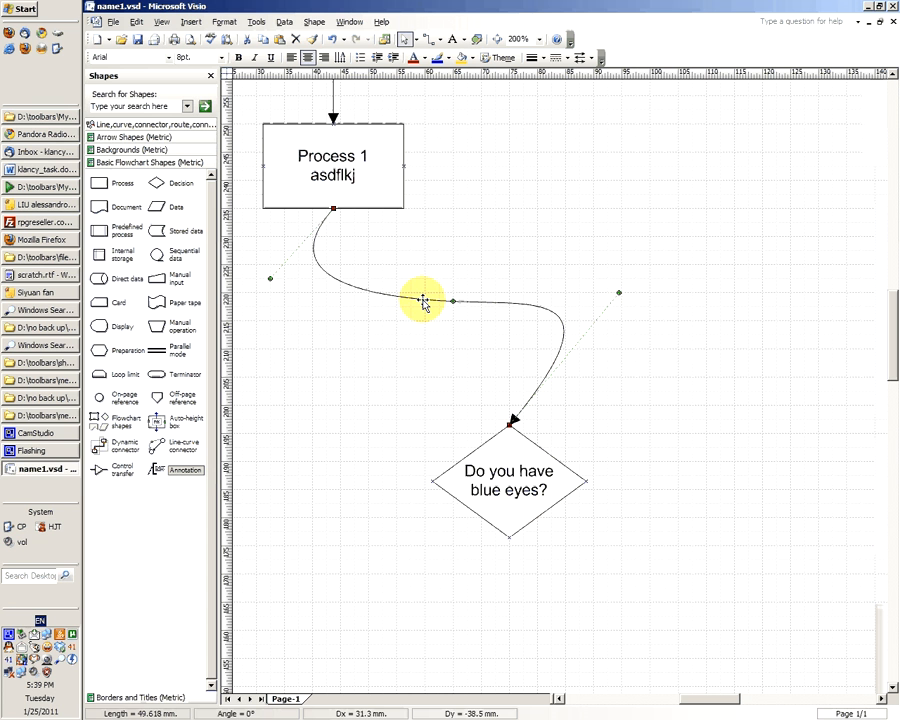
drag(619, 292, 348, 334)
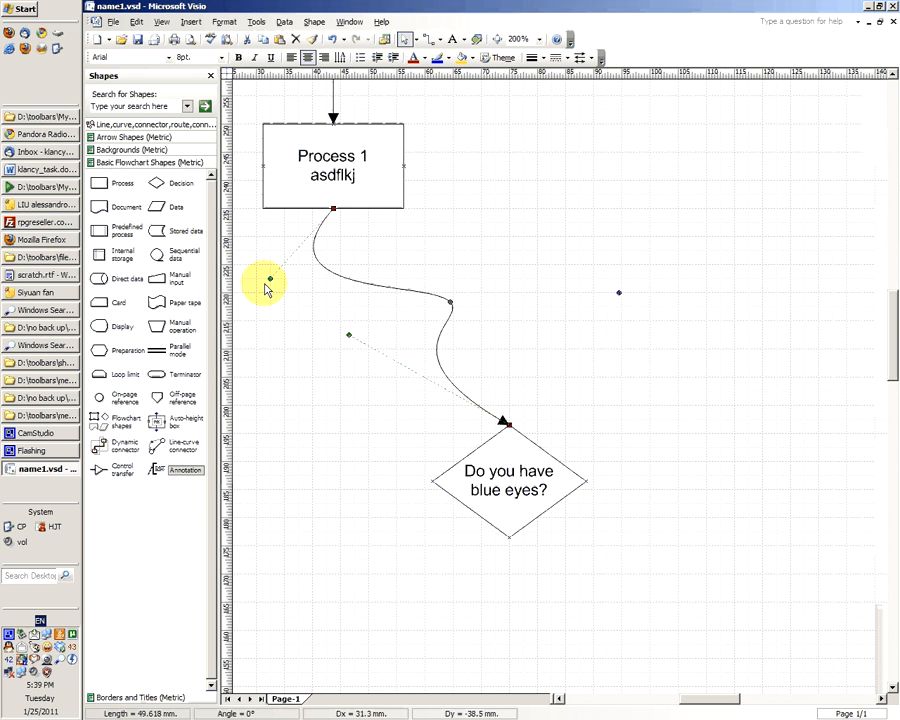
drag(269, 280, 505, 252)
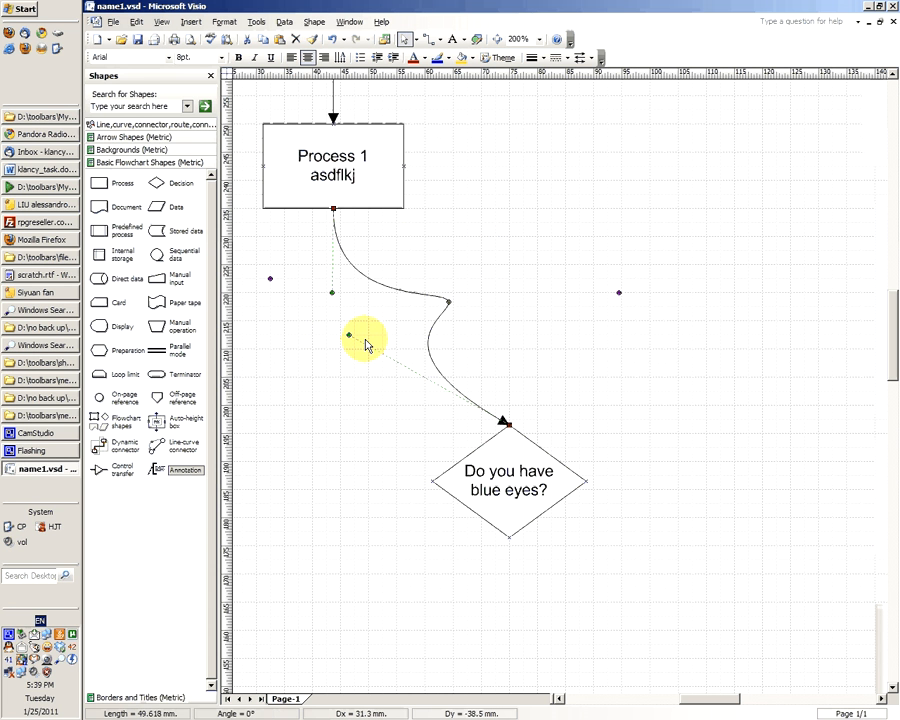
drag(365, 340, 537, 329)
key(Escape)
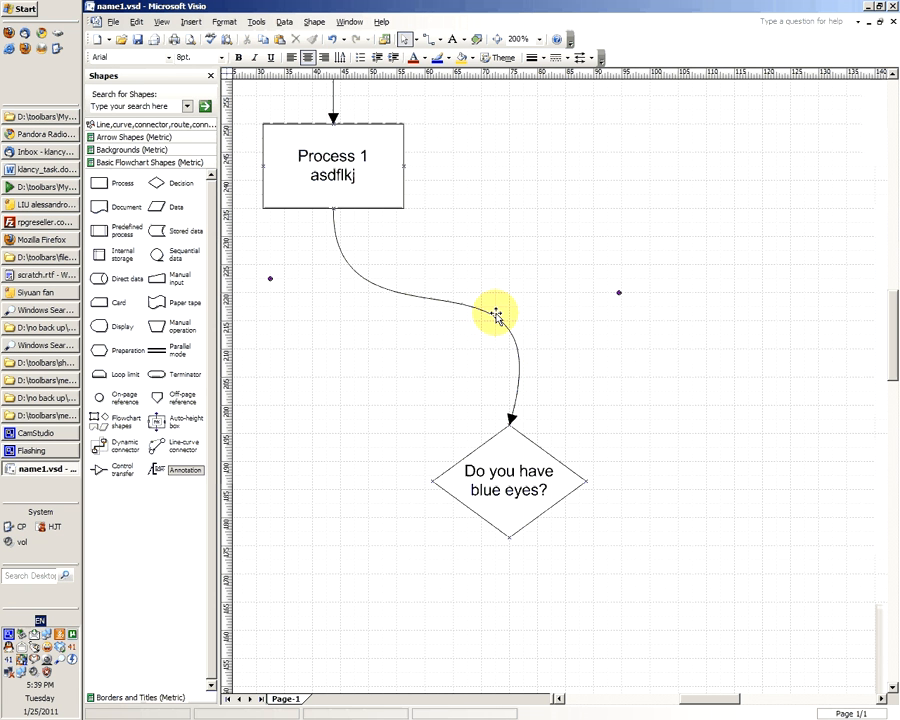
Move the curved connector's midpoint about 8 mm left and slightly up.
right_click(496, 315)
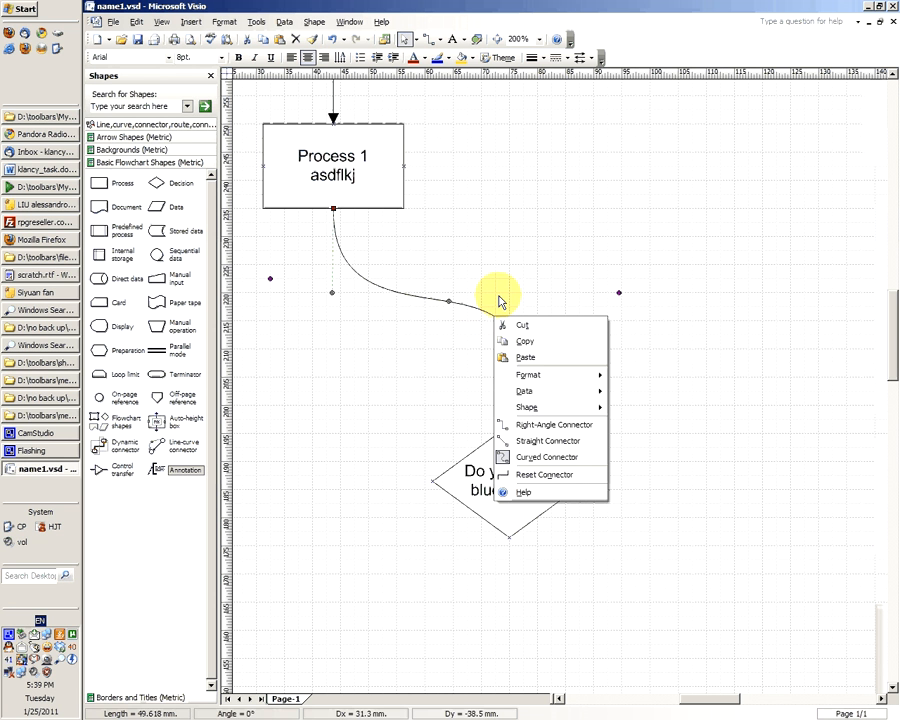
key(Escape)
key(Escape)
click(455, 302)
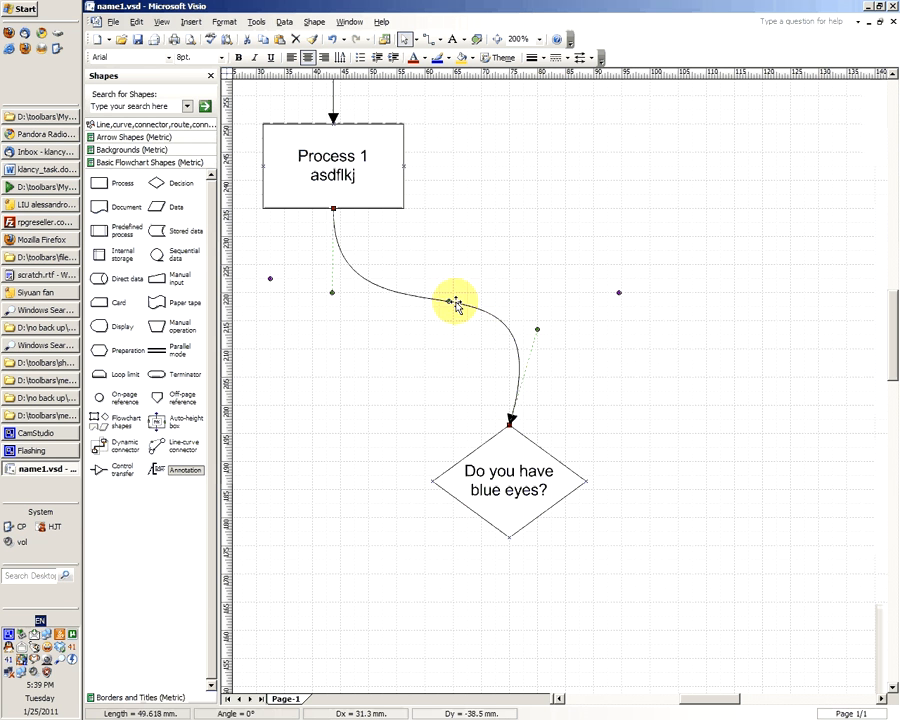
drag(455, 302, 410, 293)
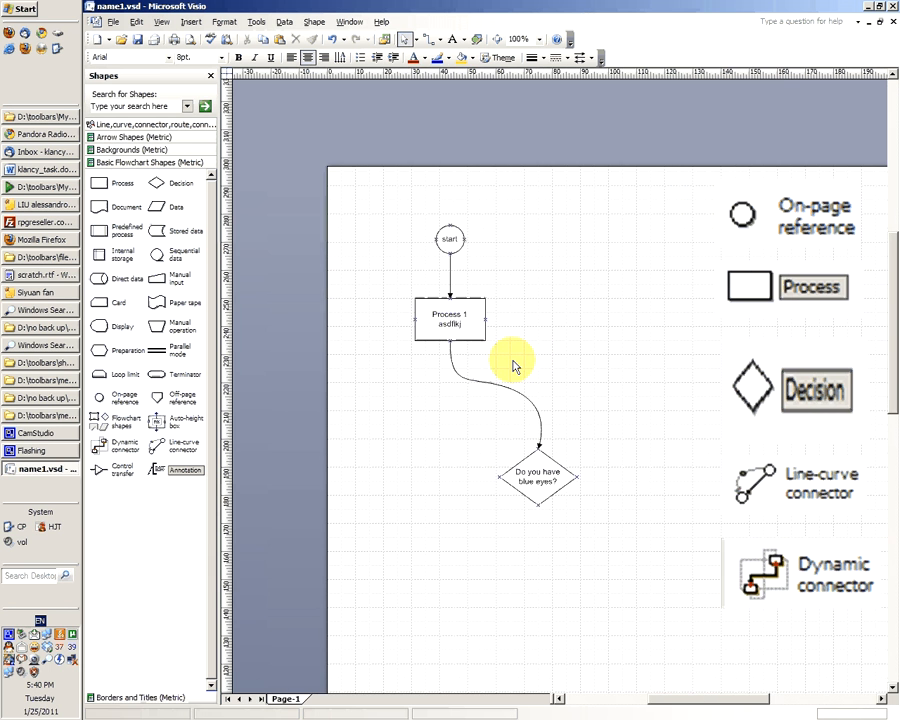
Look over the whole page, from the flowchart to the reference symbols and the empty lower area, at different magnifications.
scroll(513, 366, right, 3)
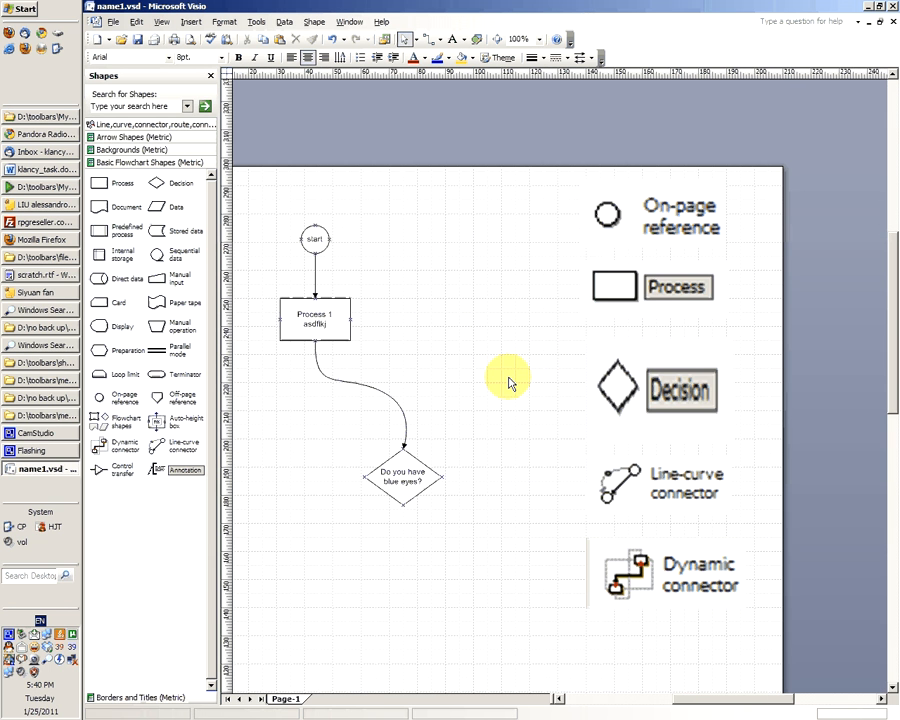
scroll(510, 384, left, 3)
scroll(511, 385, up, 1)
scroll(510, 384, down, 6)
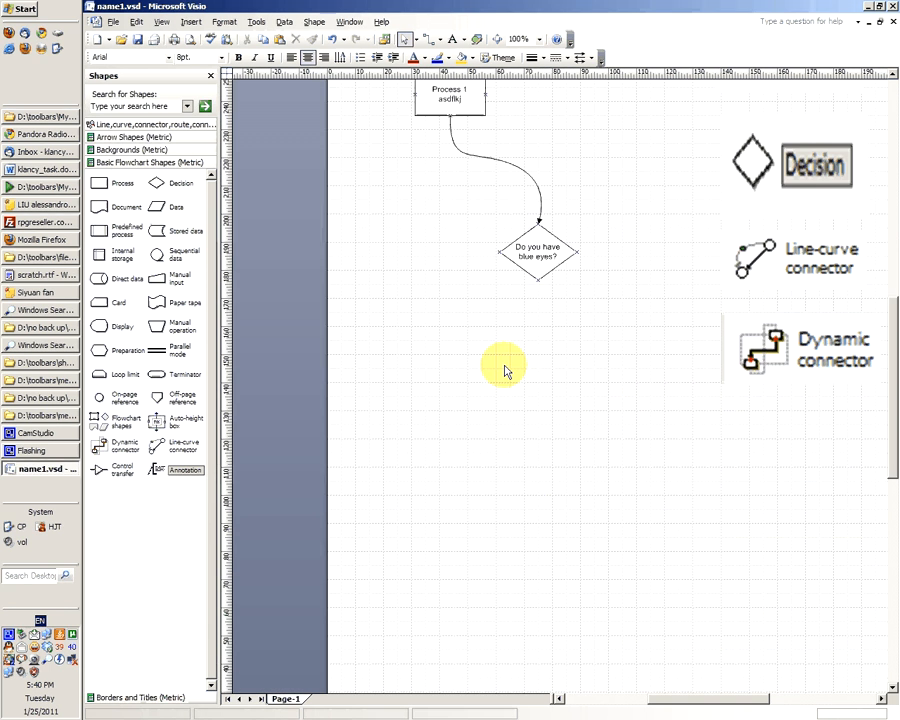
scroll(505, 371, right, 2)
scroll(505, 371, down, 1)
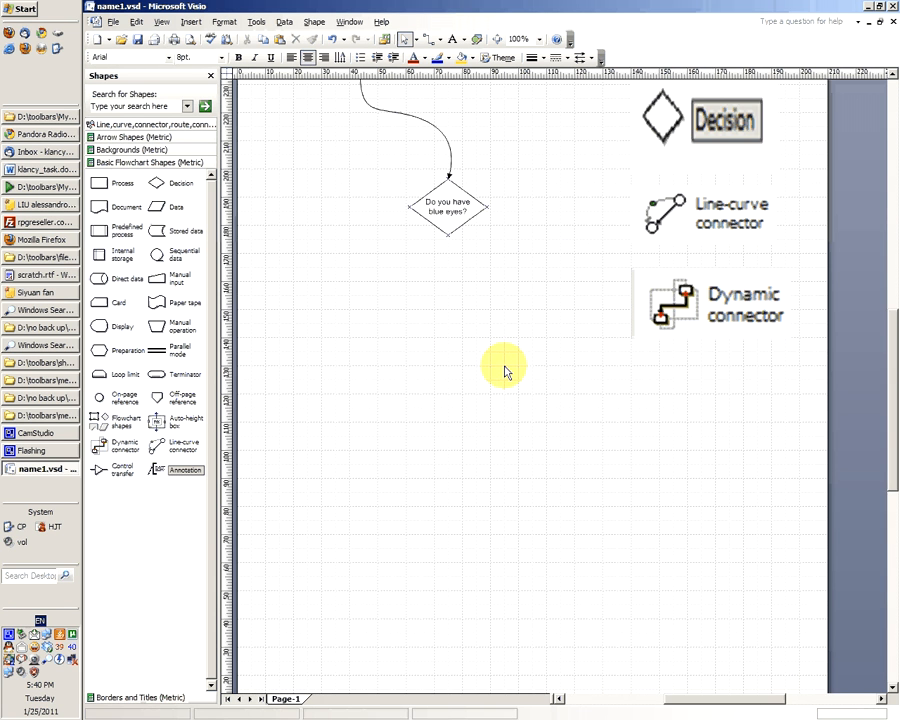
scroll(505, 371, down, 5)
scroll(510, 368, left, 1)
scroll(517, 366, up, 13)
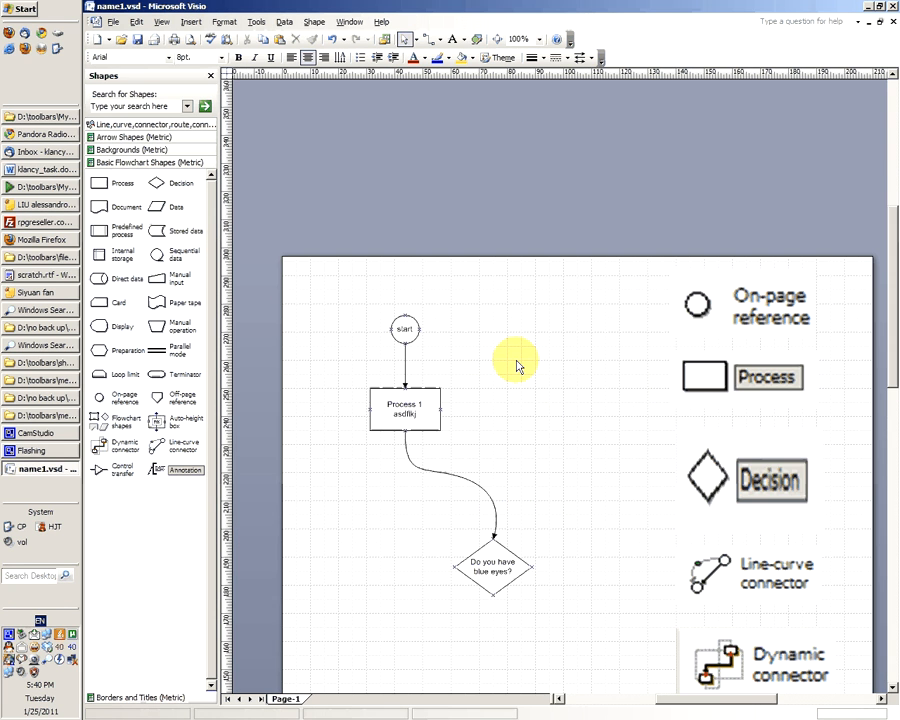
scroll(517, 366, down, 2)
scroll(517, 366, right, 1)
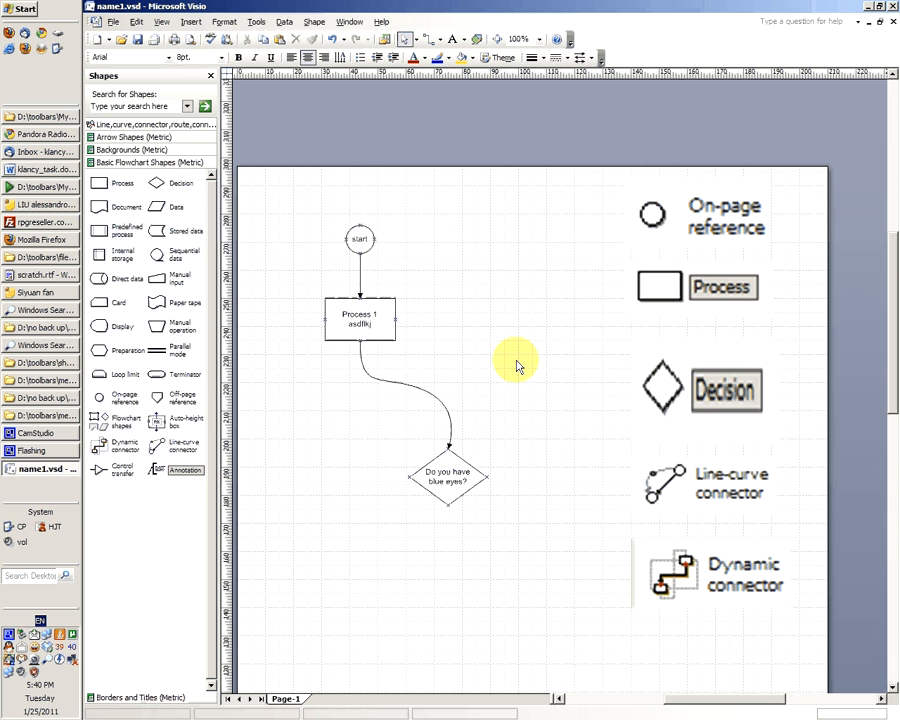
scroll(517, 366, left, 3)
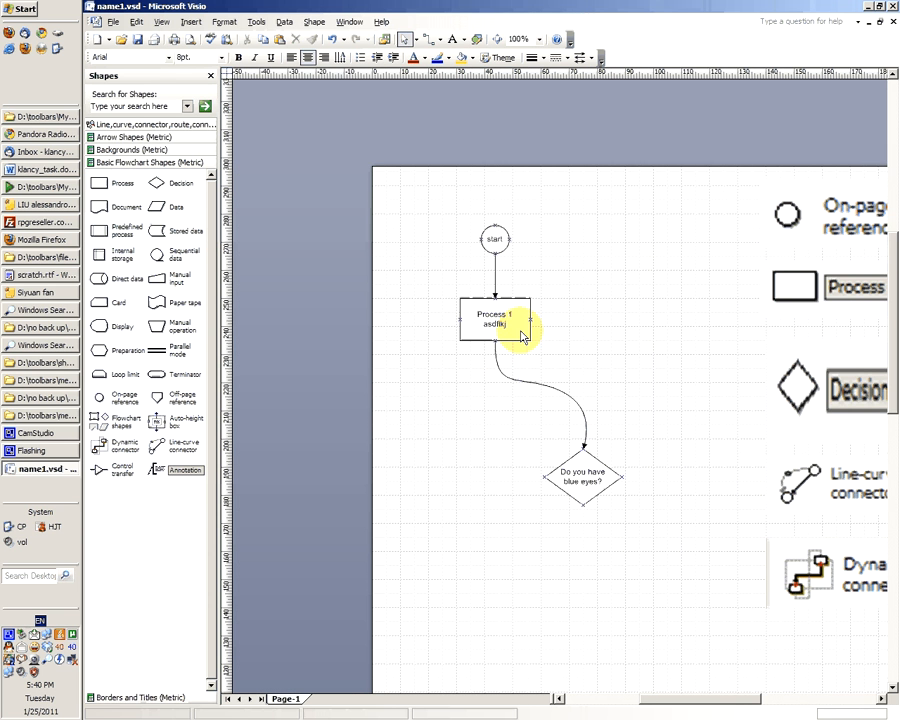
scroll(520, 336, up, 2)
scroll(518, 340, right, 1)
scroll(515, 344, down, 2)
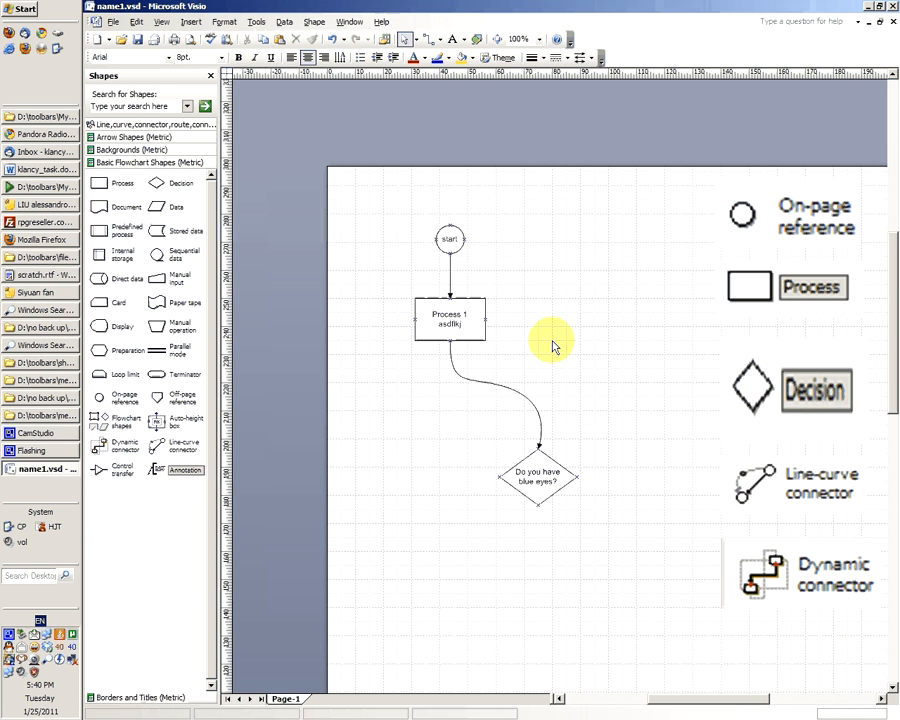
scroll(566, 340, down, 2)
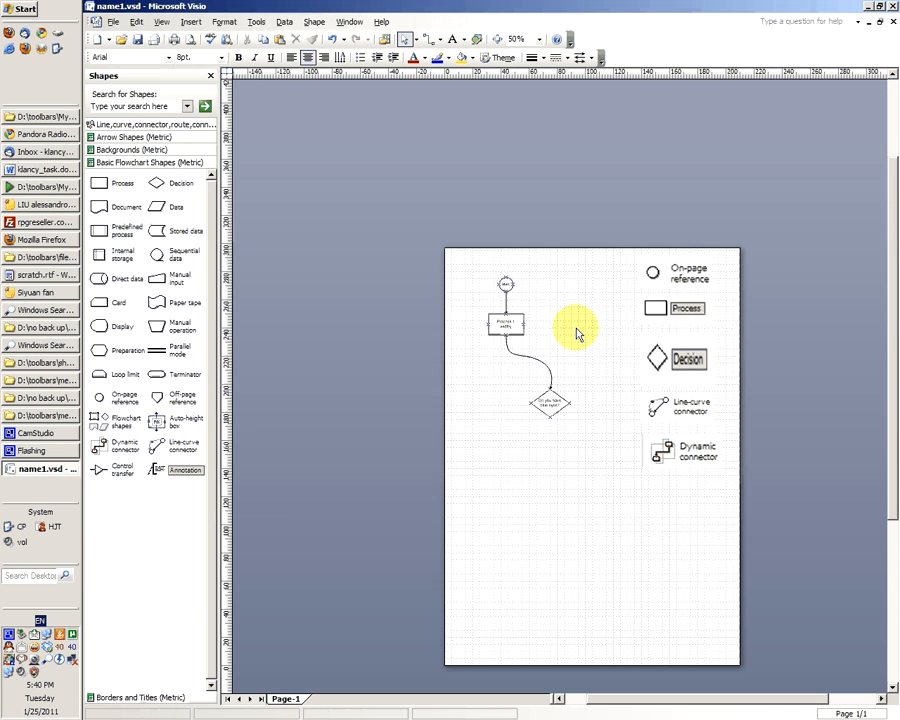
scroll(576, 334, up, 2)
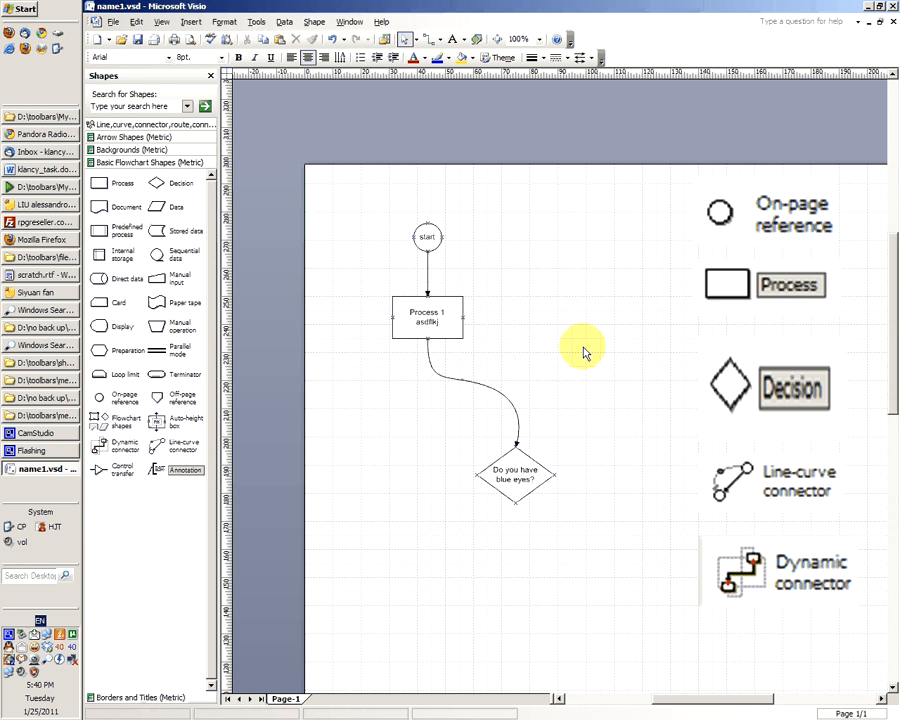
Enlarge the page by extending its top edge about 88 mm, its left edge about 115 mm and its right edge about 70 mm.
scroll(585, 353, down, 2)
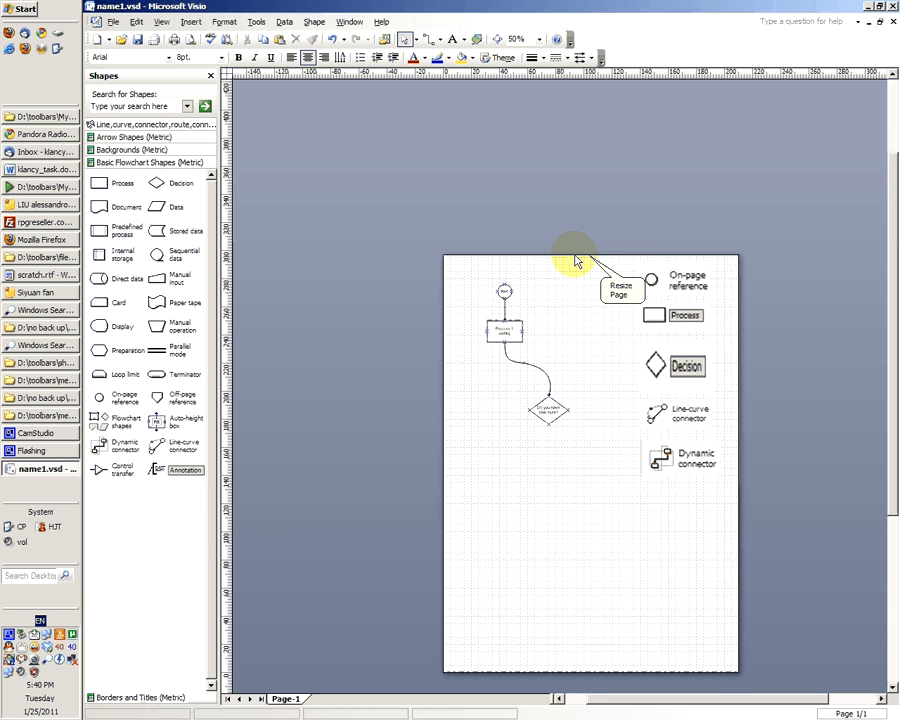
drag(577, 261, 579, 171)
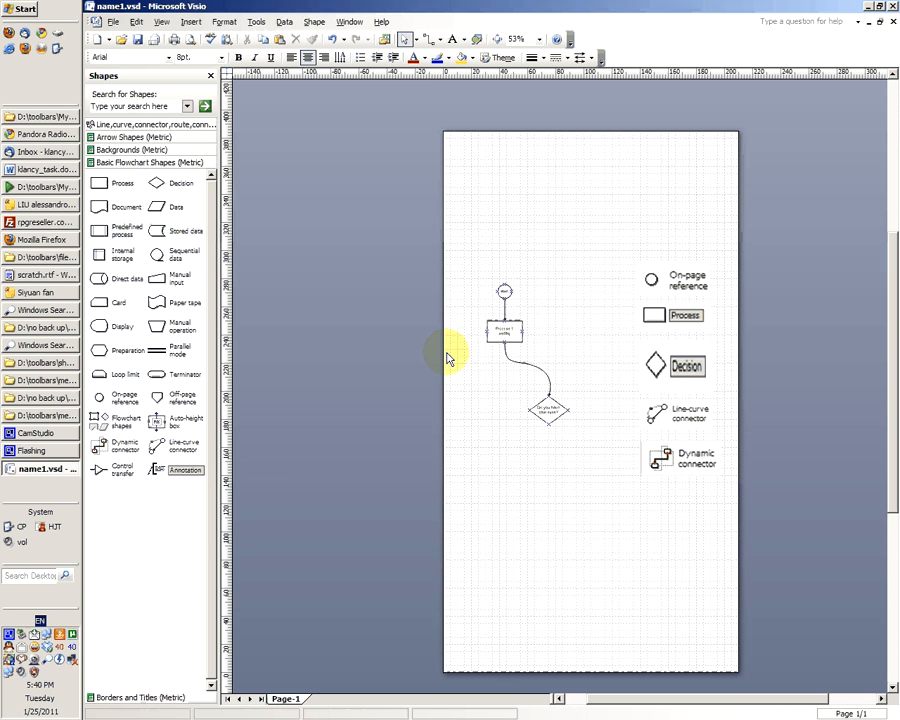
drag(448, 358, 282, 355)
drag(737, 344, 836, 352)
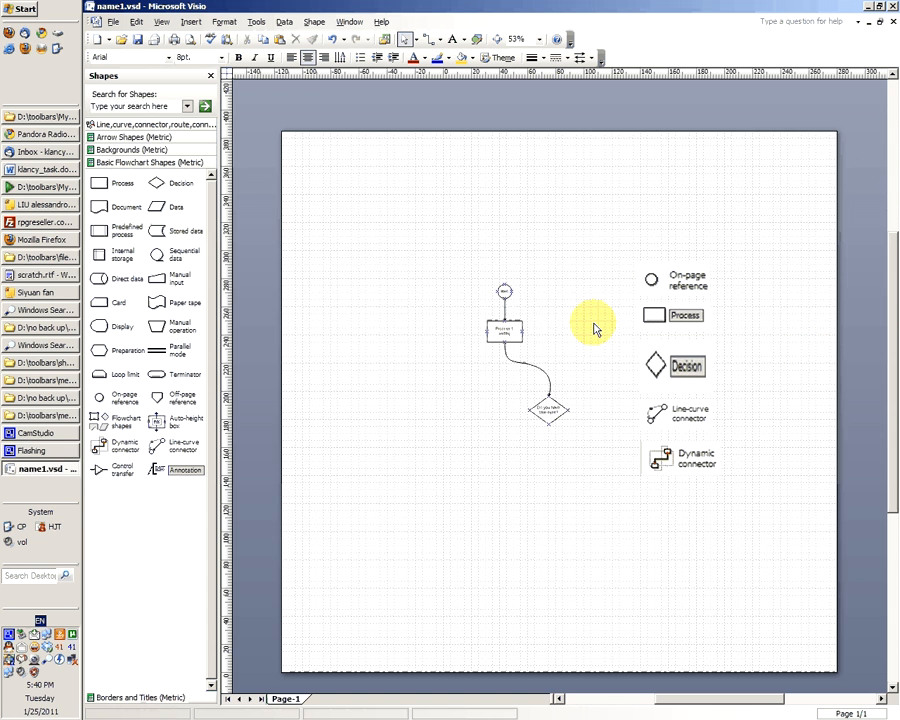
scroll(593, 329, up, 5)
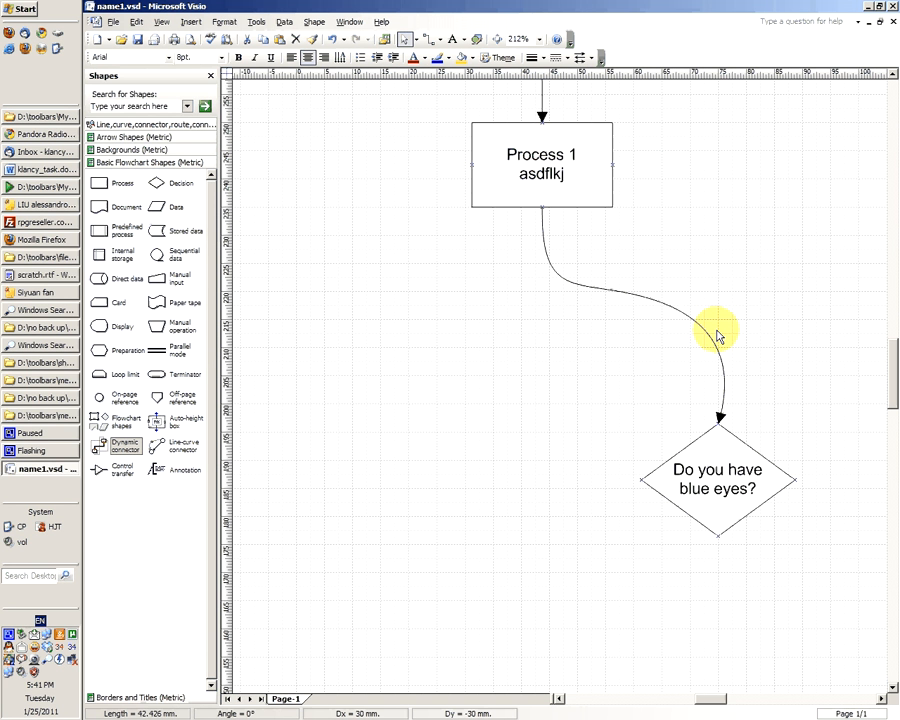
Shift the midpoint of the curved connector between Process 1 and the decision diamond about 2 mm to the right.
click(665, 308)
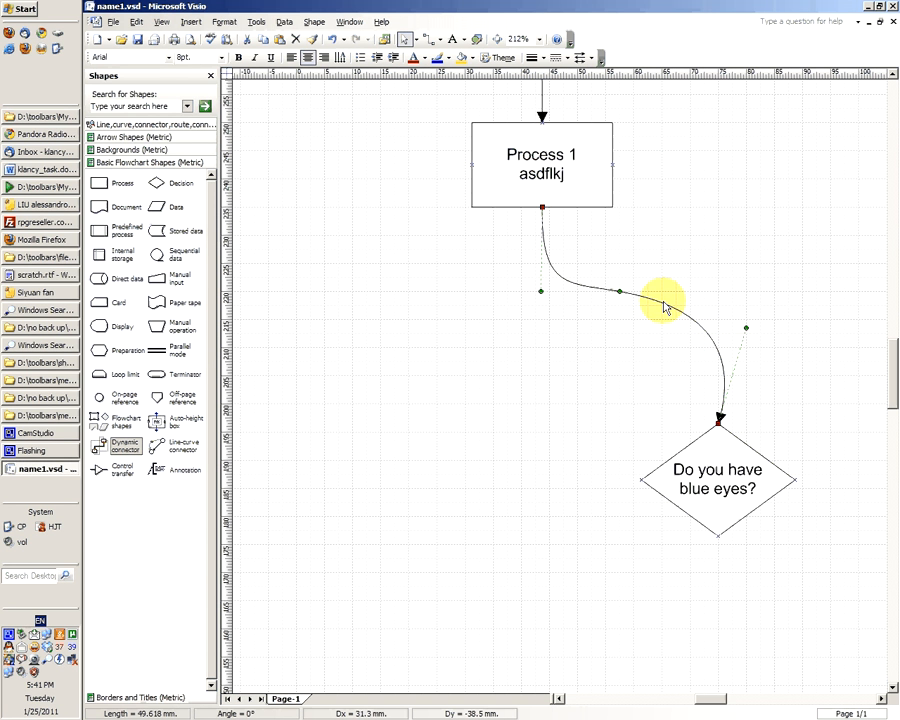
drag(665, 308, 629, 297)
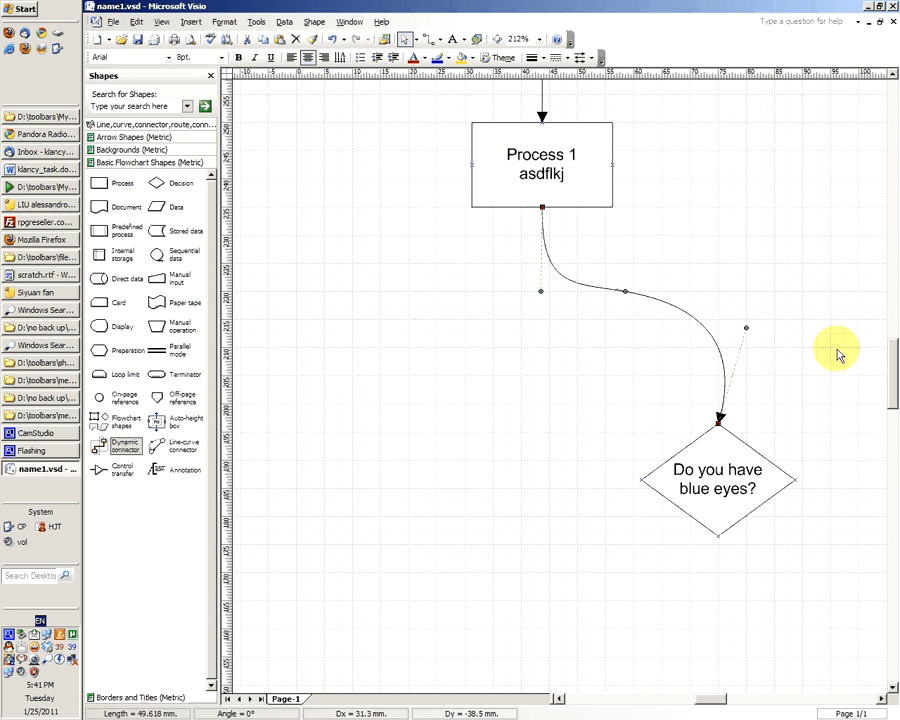
Reshape the loose right-angled connector near the start circle, raising its horizontal segment about 2 mm and shifting its arrow end sideways, and delete it.
mouse_move(894, 375)
mouse_down()
mouse_move(894, 320)
mouse_move(895, 343)
mouse_up()
click(735, 264)
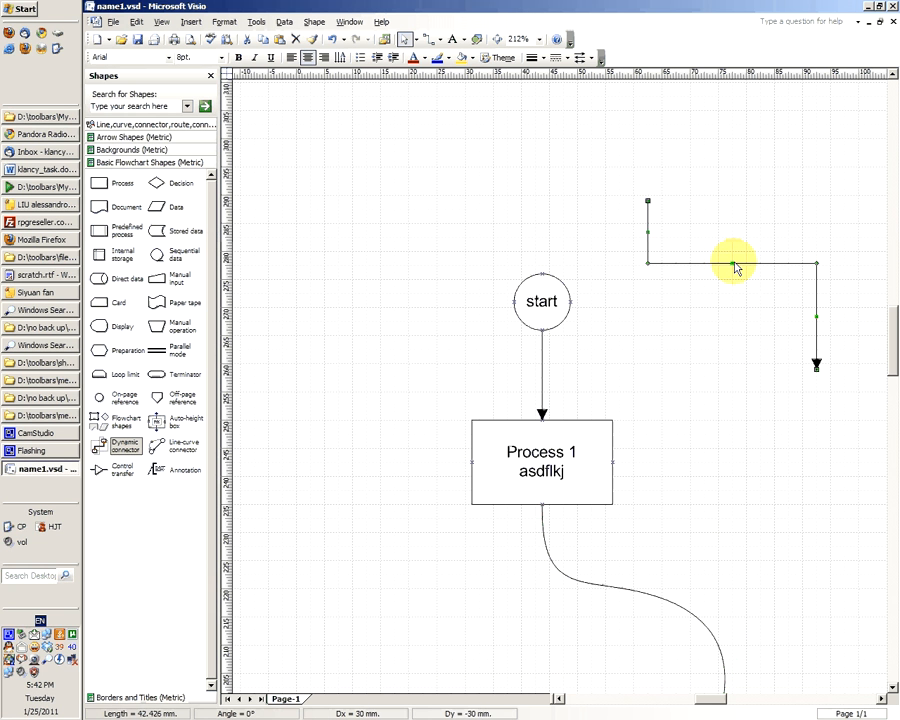
drag(734, 264, 735, 250)
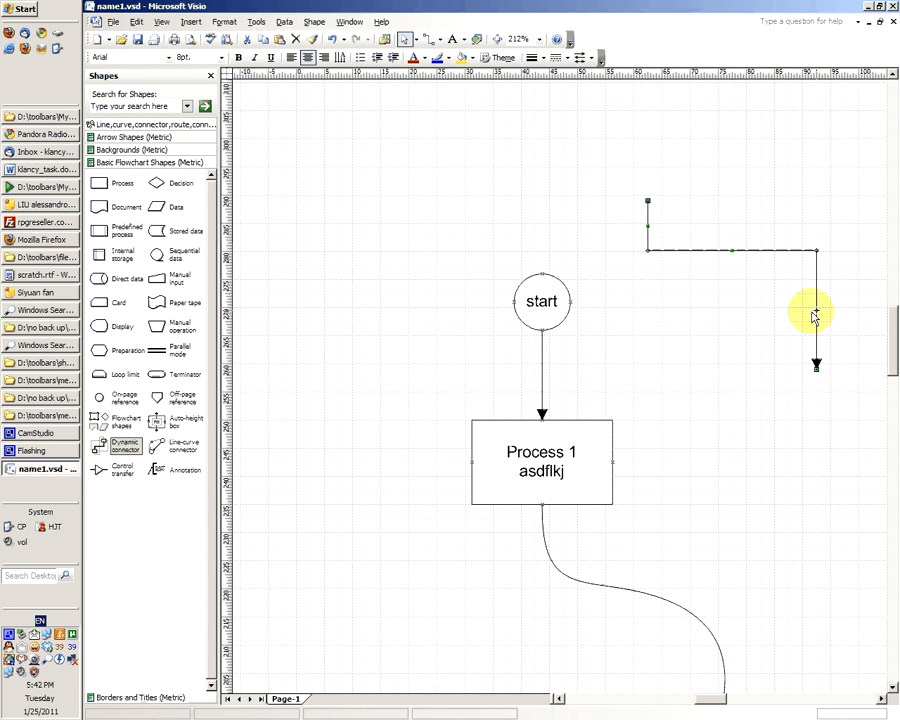
drag(815, 316, 753, 310)
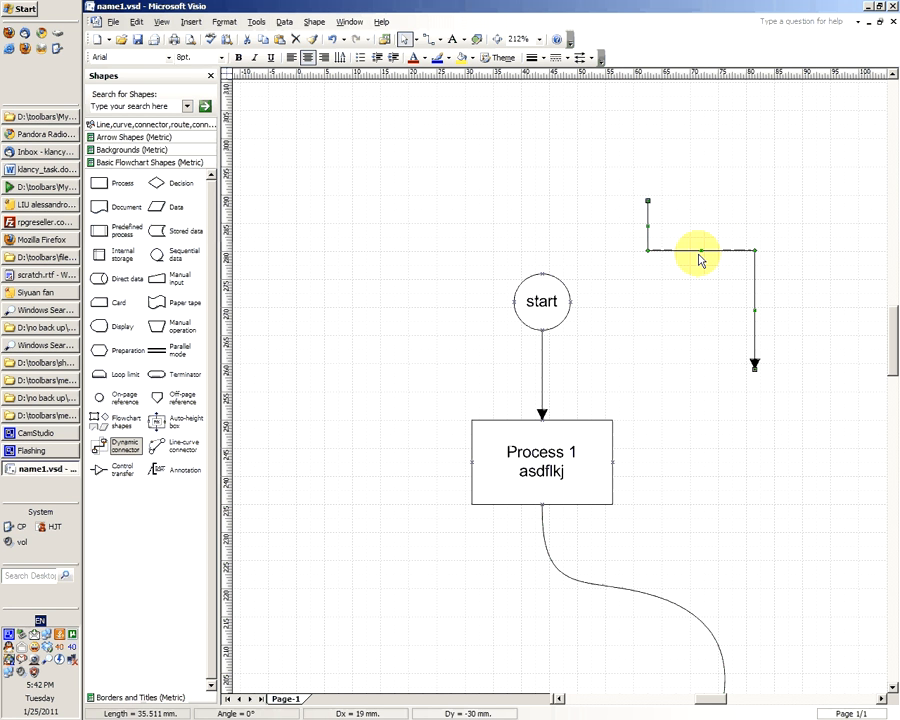
drag(700, 255, 816, 257)
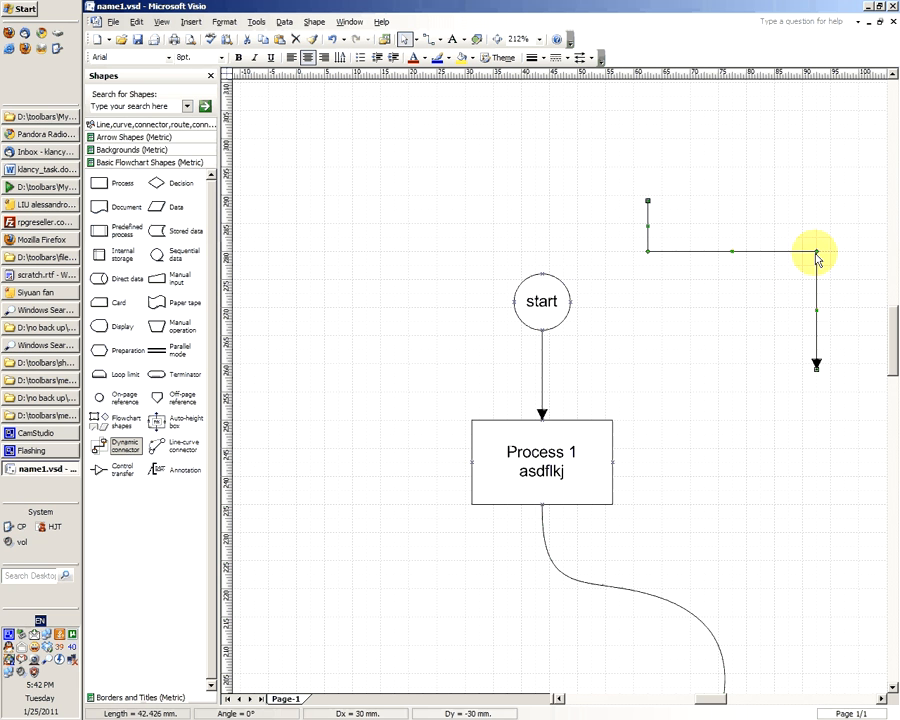
drag(817, 318, 774, 312)
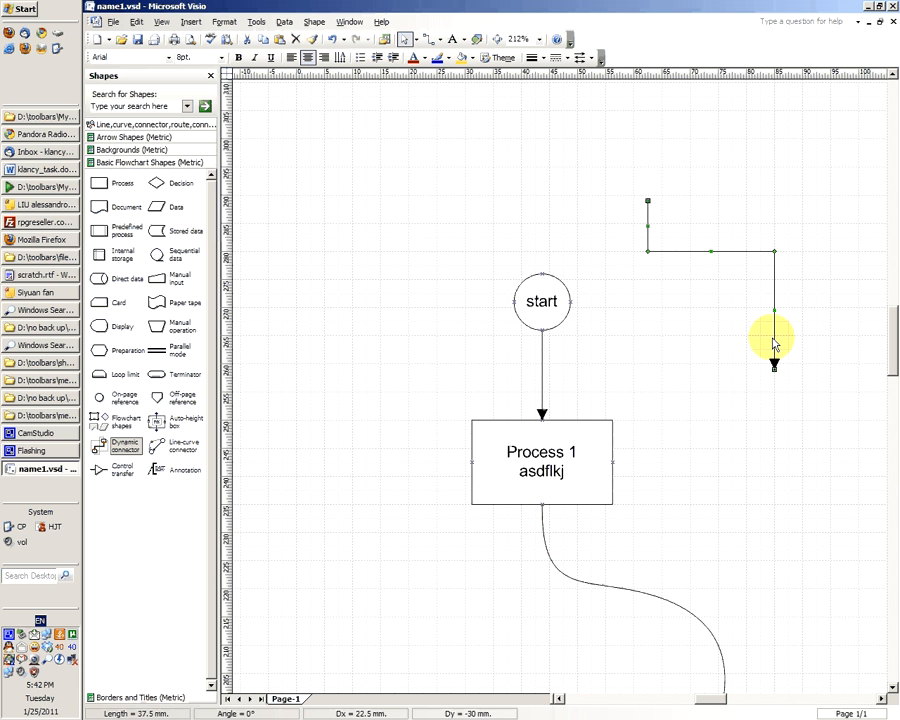
key(Delete)
click(545, 322)
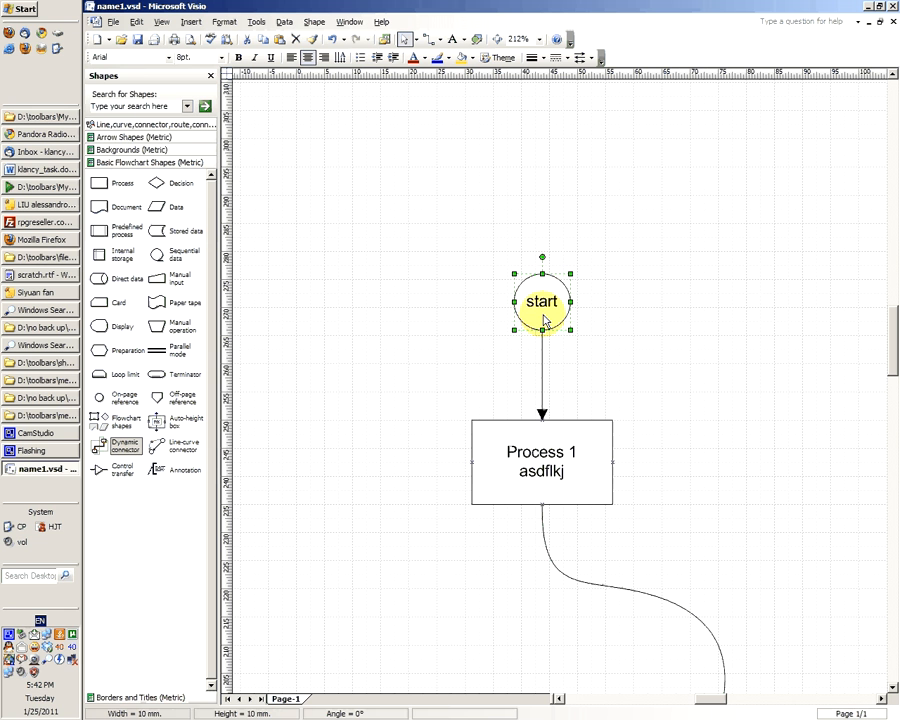
right_click(544, 318)
mouse_move(594, 408)
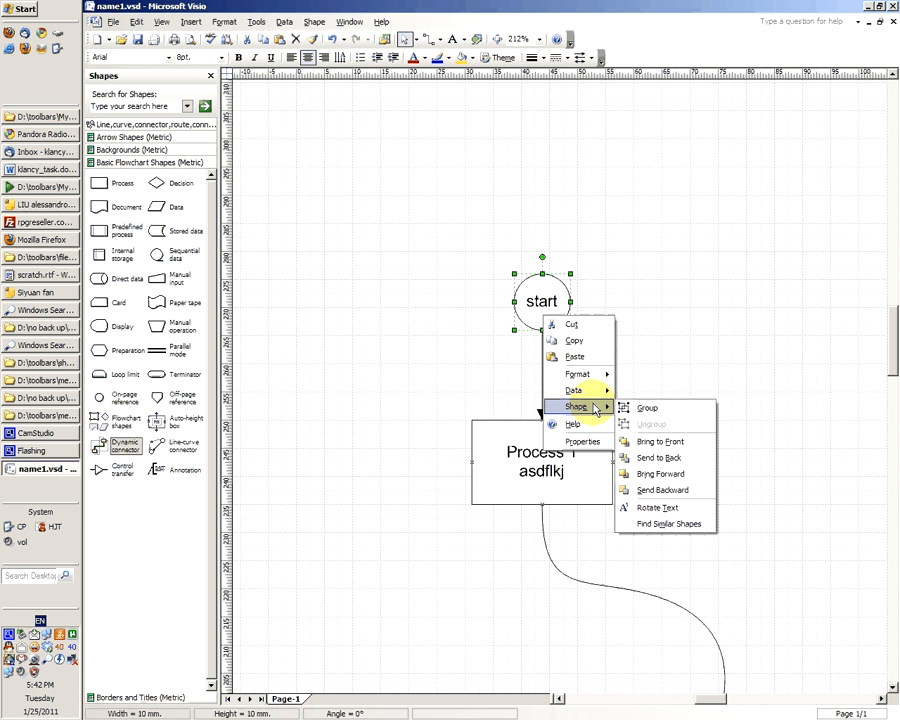
click(538, 322)
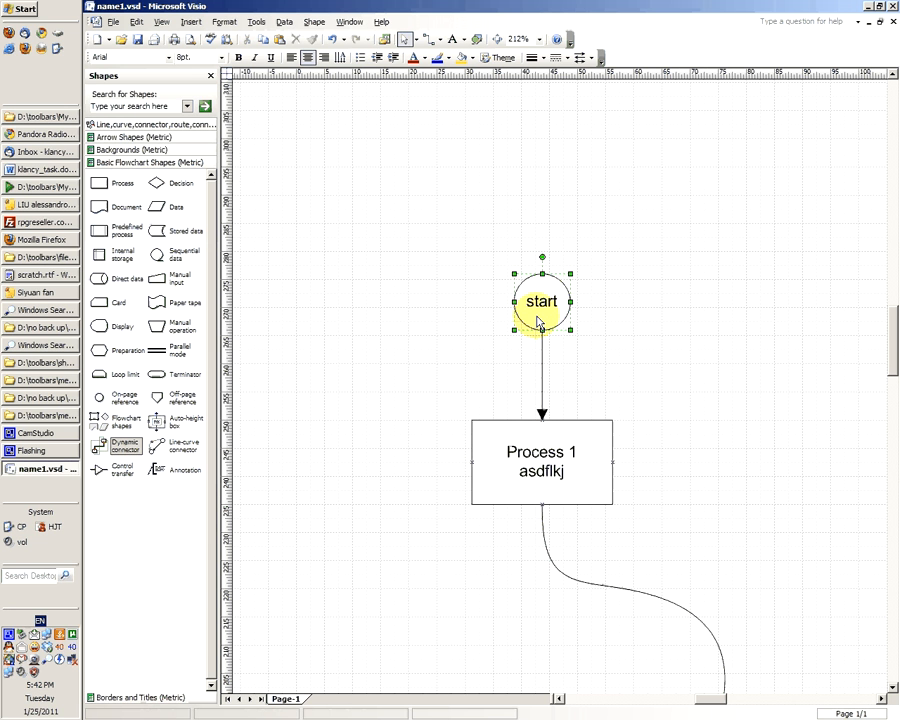
Fill the start circle with solid black at 15% transparency.
right_click(538, 320)
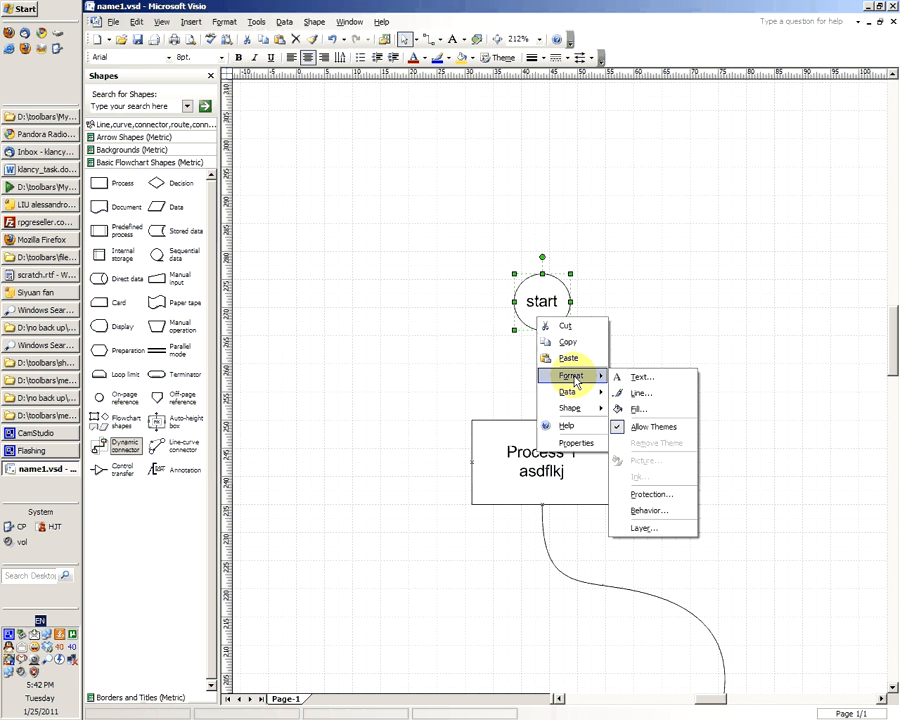
click(651, 411)
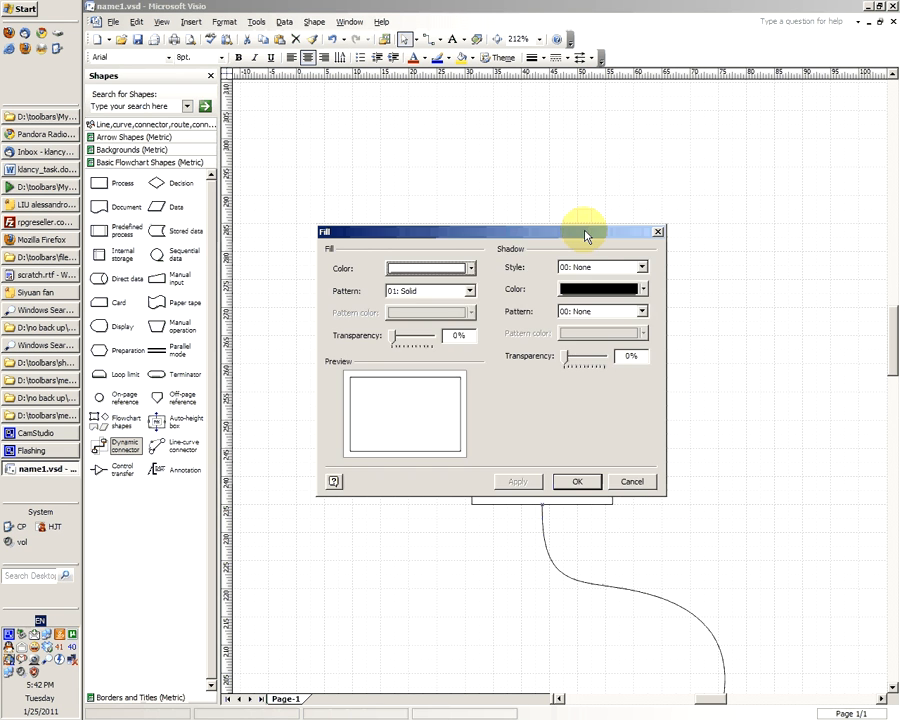
drag(585, 233, 735, 149)
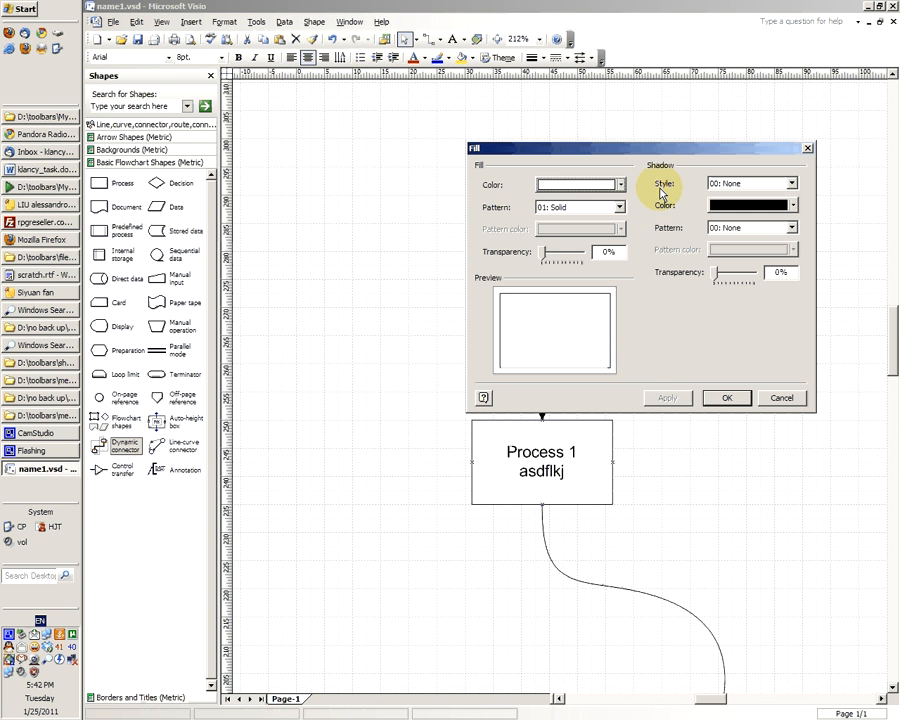
click(620, 185)
click(556, 220)
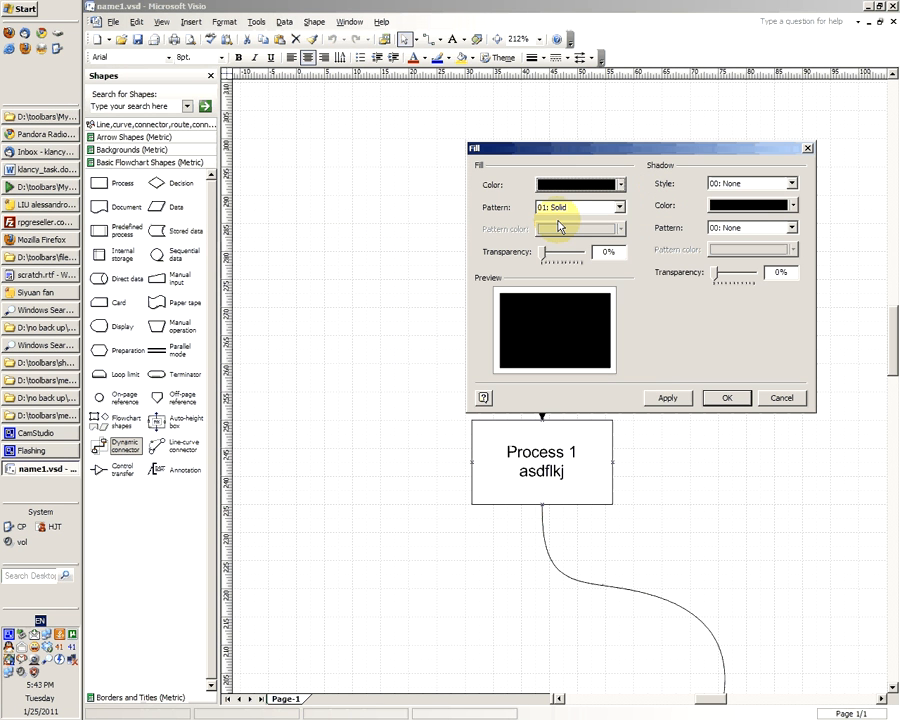
click(568, 256)
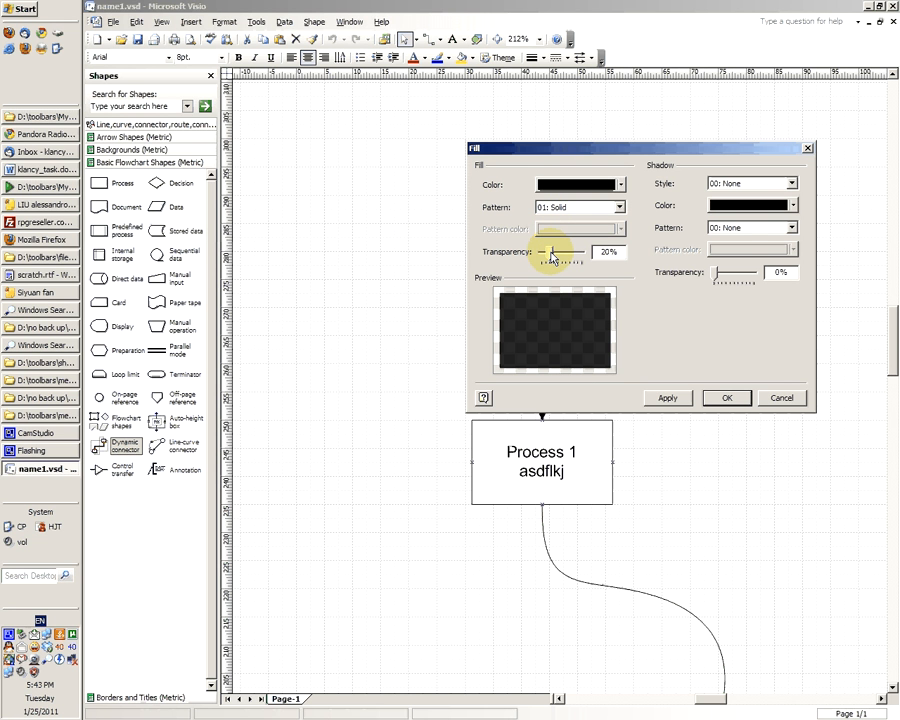
drag(551, 256, 548, 256)
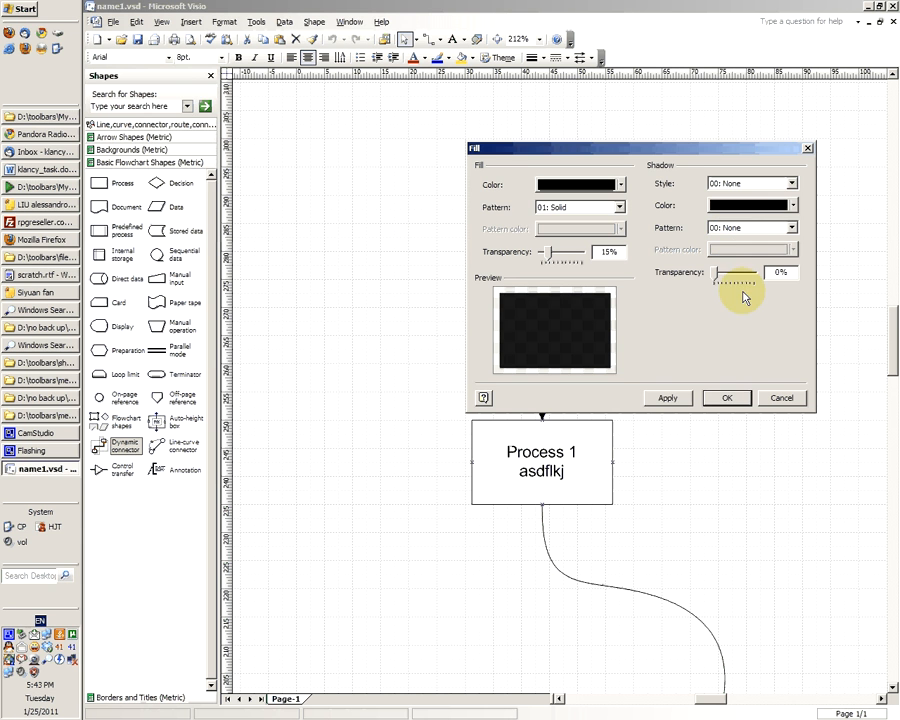
click(728, 401)
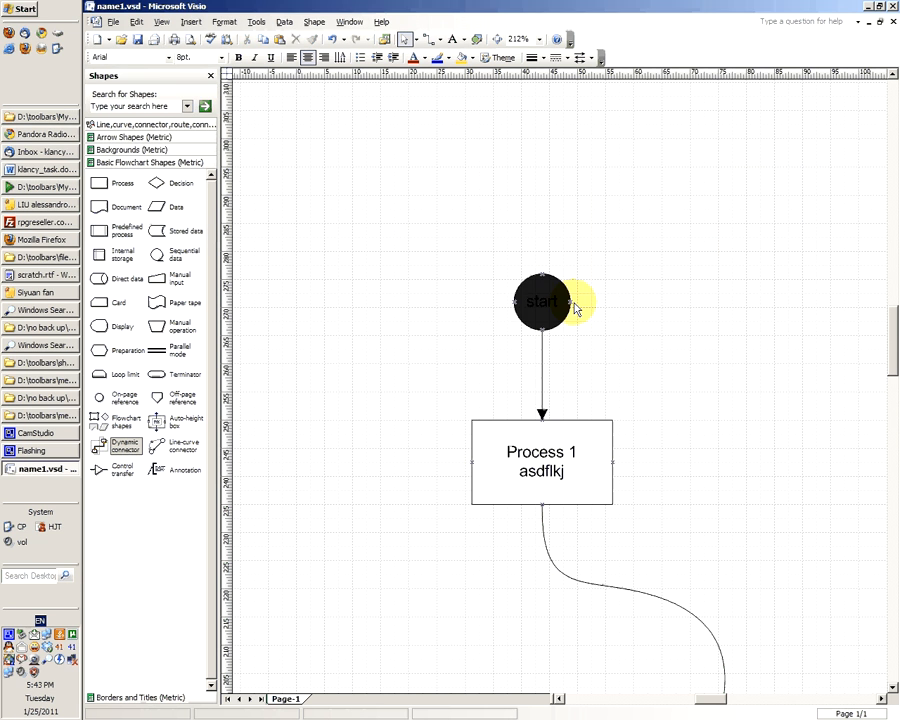
Change the text colour of the word "start" in the black circle to white.
click(544, 312)
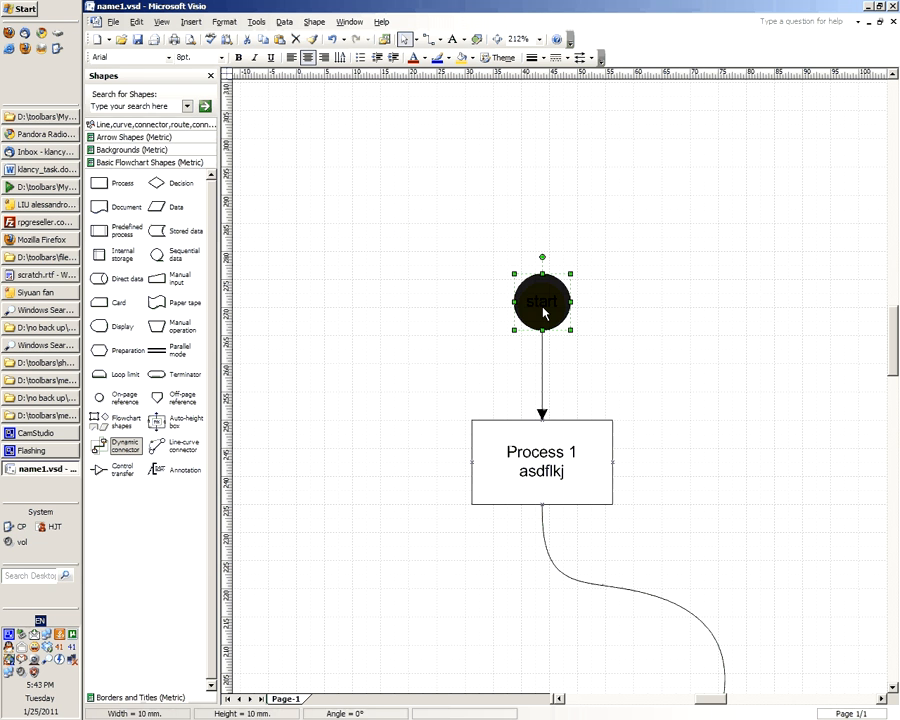
key(Escape)
double_click(548, 304)
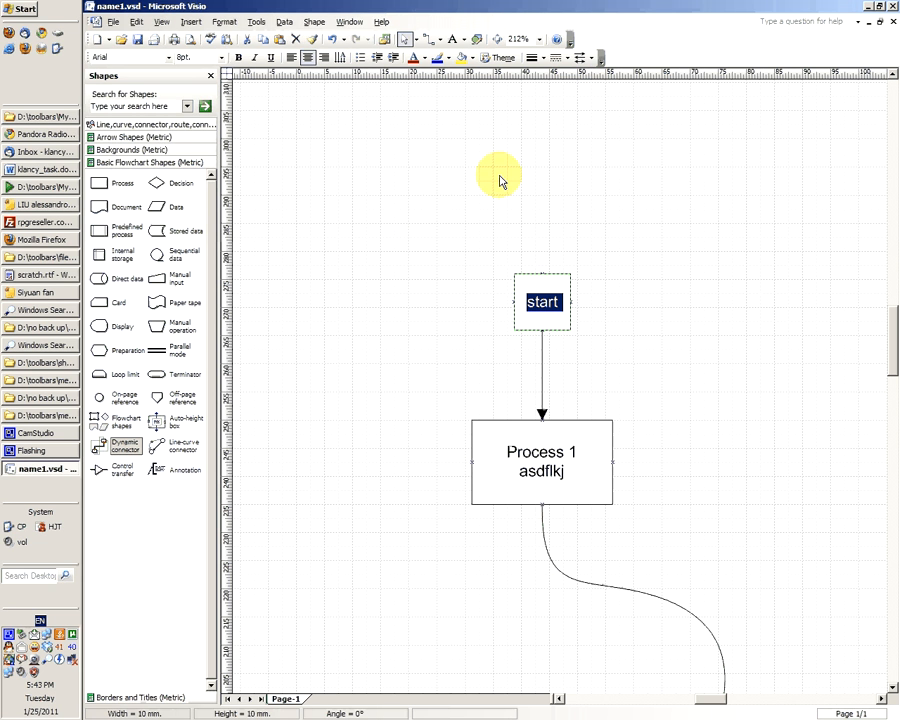
click(426, 58)
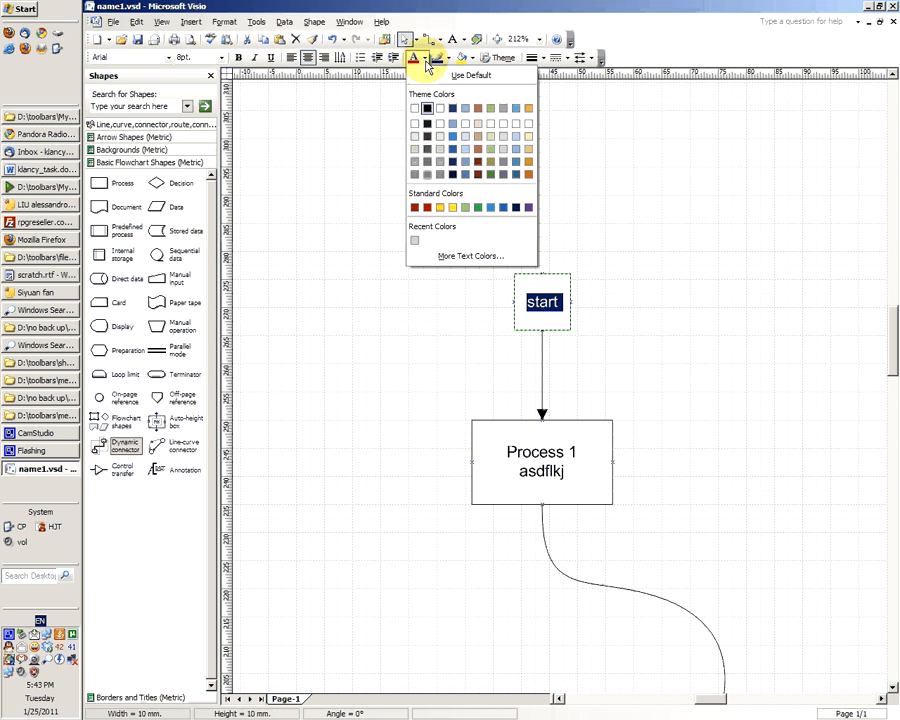
click(415, 109)
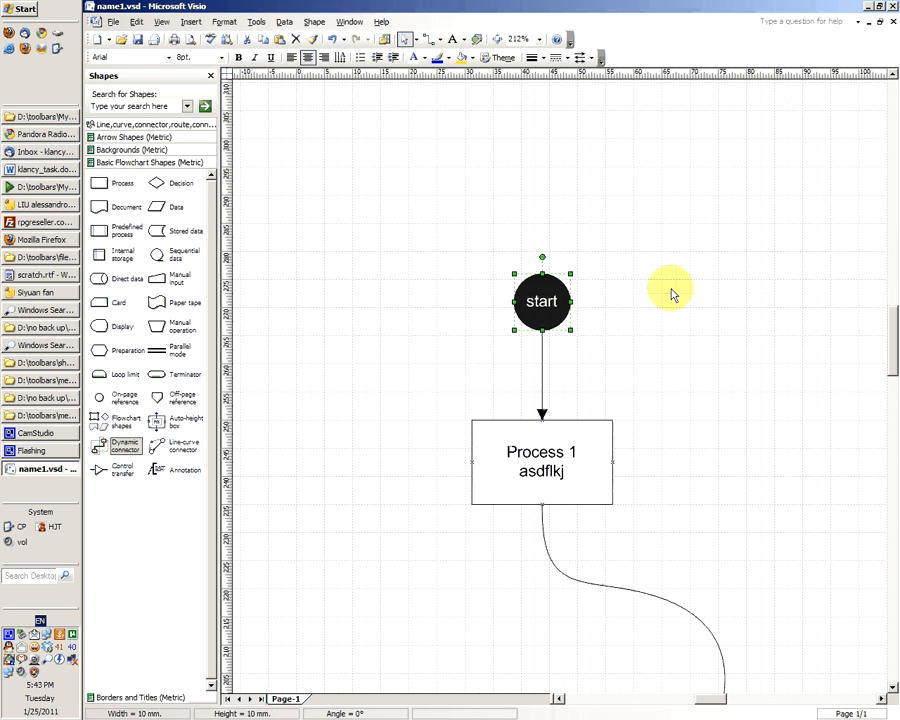
click(608, 348)
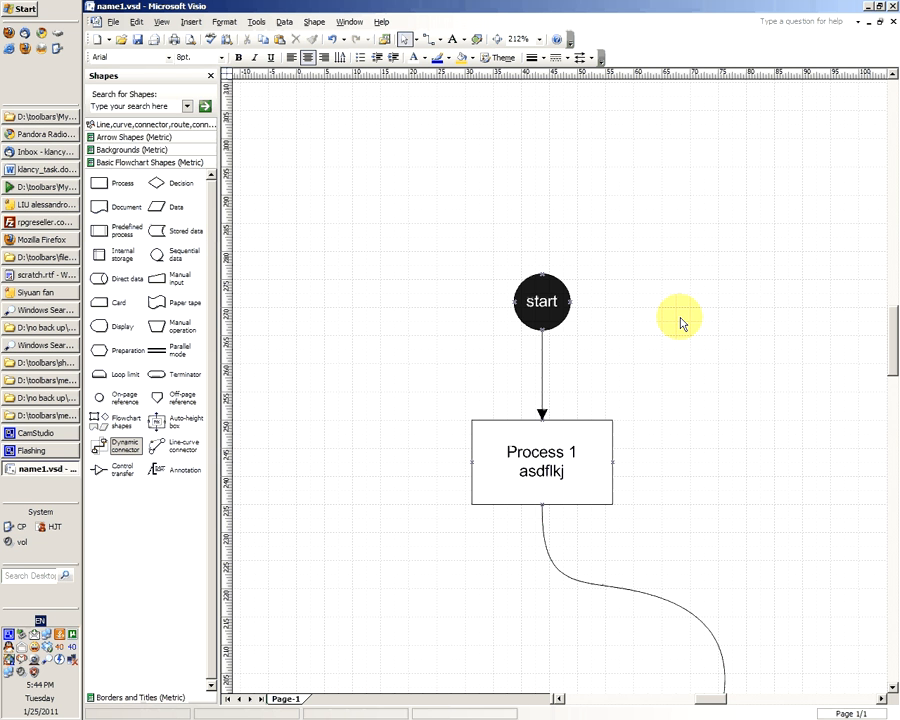
scroll(680, 322, down, 4)
scroll(727, 367, up, 4)
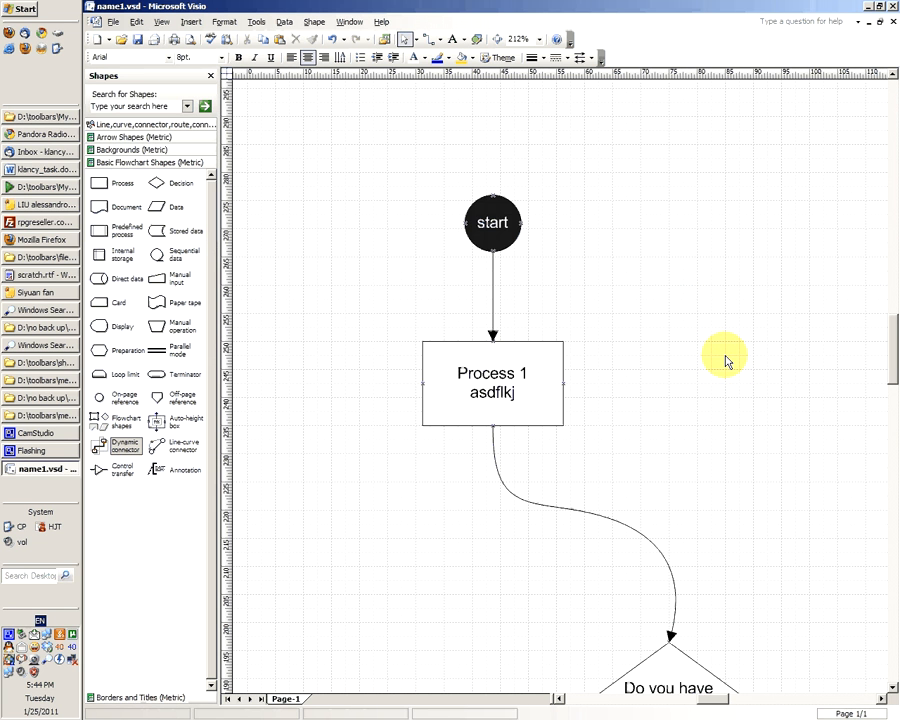
drag(894, 358, 895, 366)
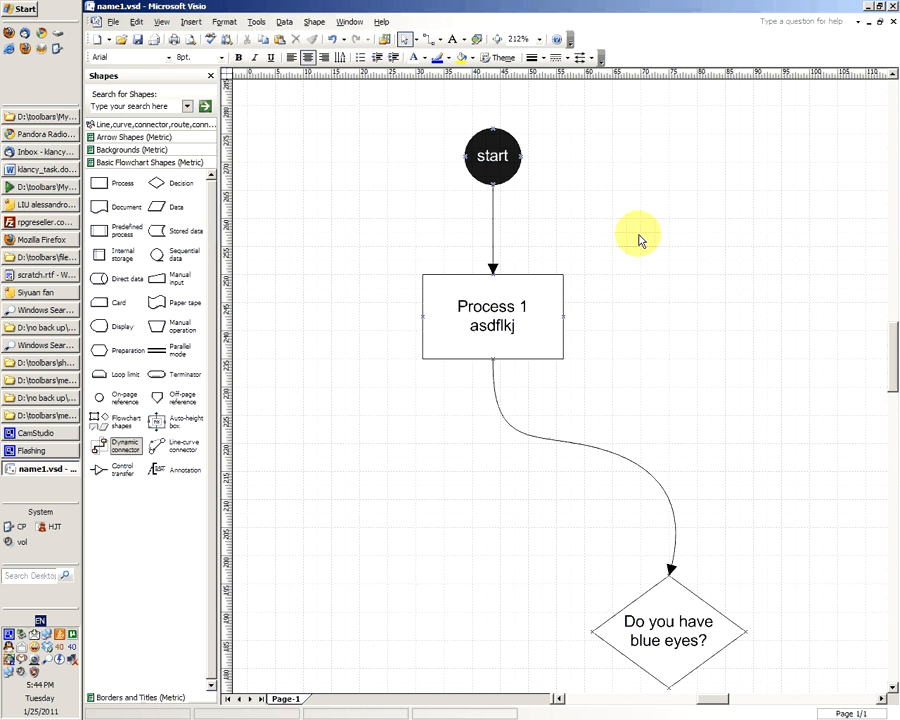